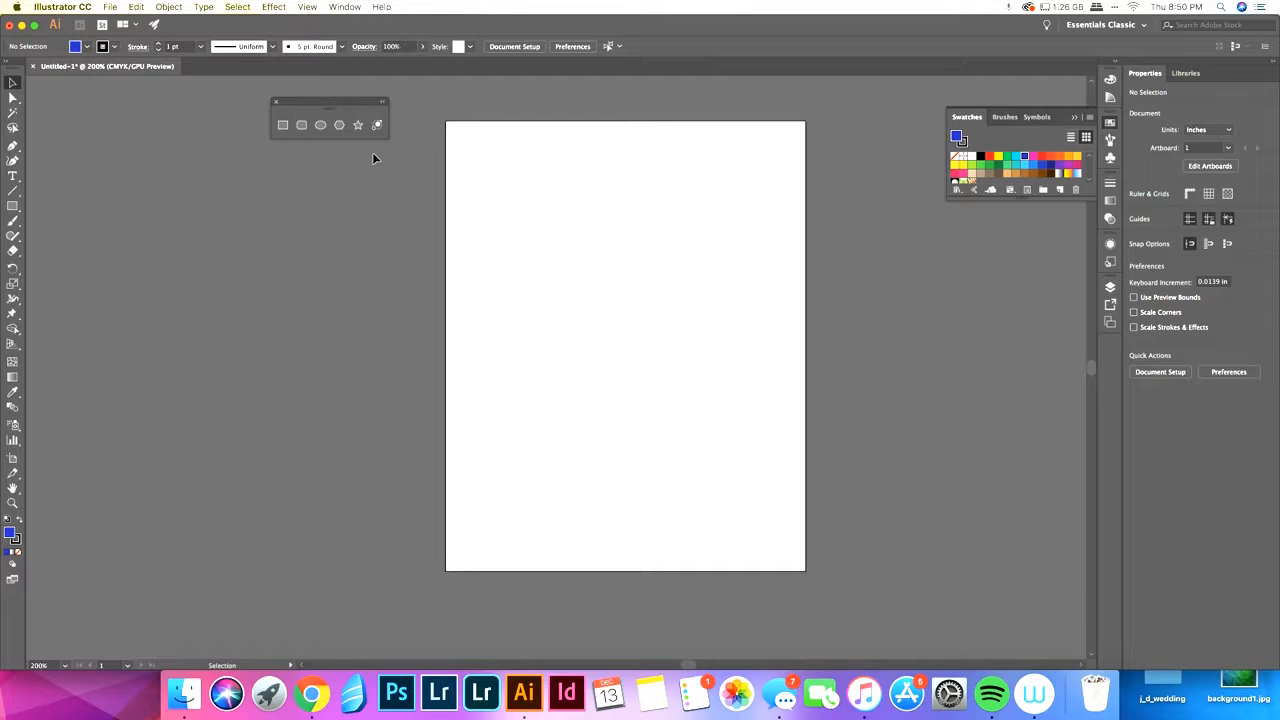
Step: Draw a closed hill shape with the Pen tool across the artboard's full width, with a wavy upper edge above its bottom edge
key(p)
click(446, 571)
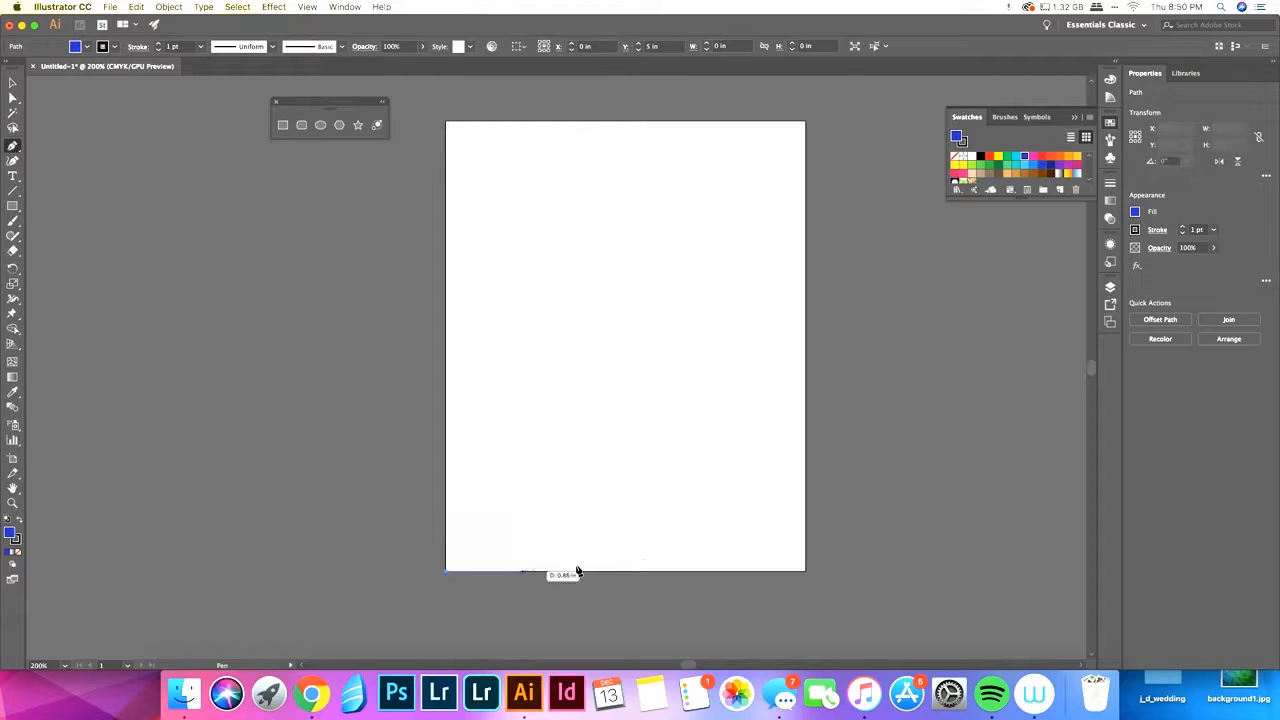
click(805, 571)
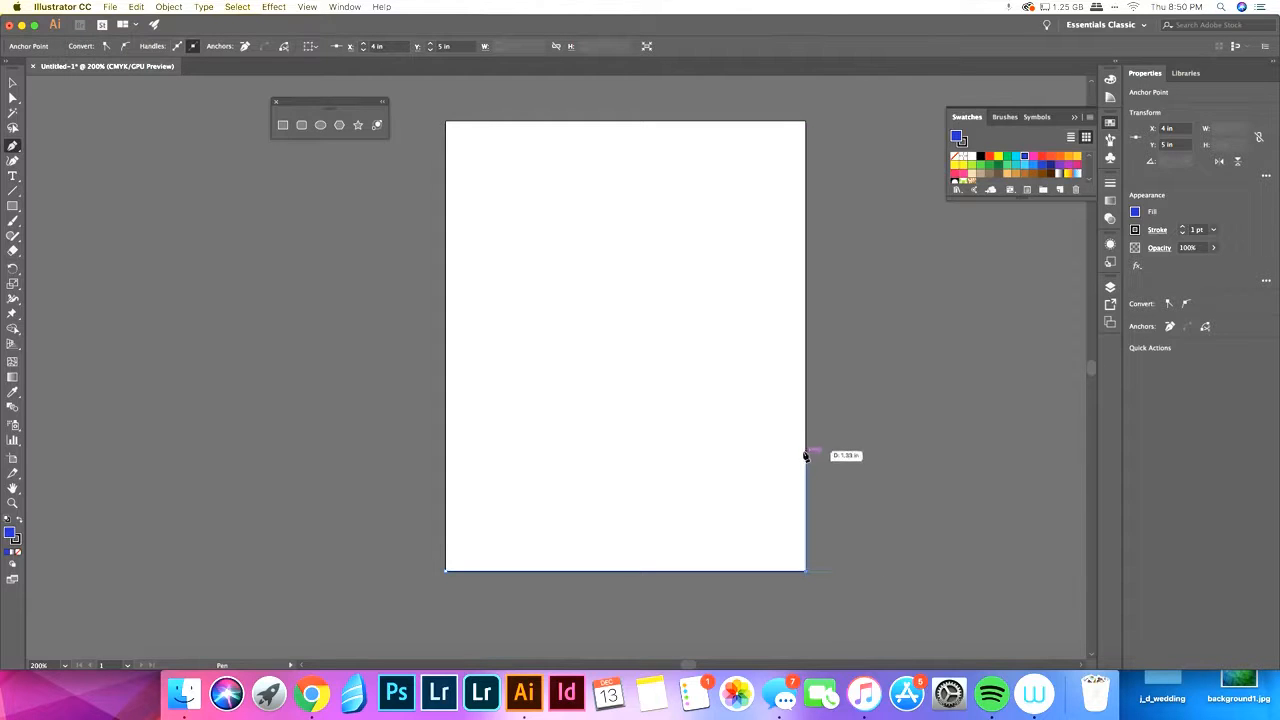
click(806, 410)
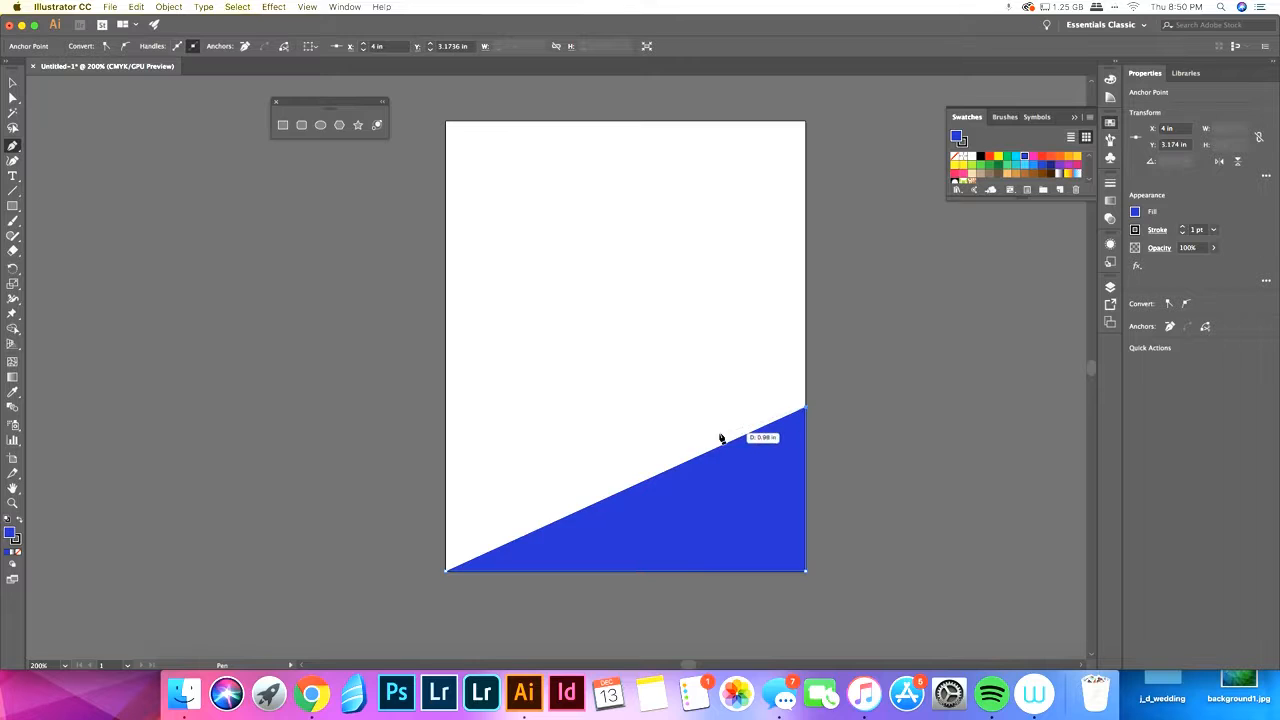
drag(661, 439, 640, 422)
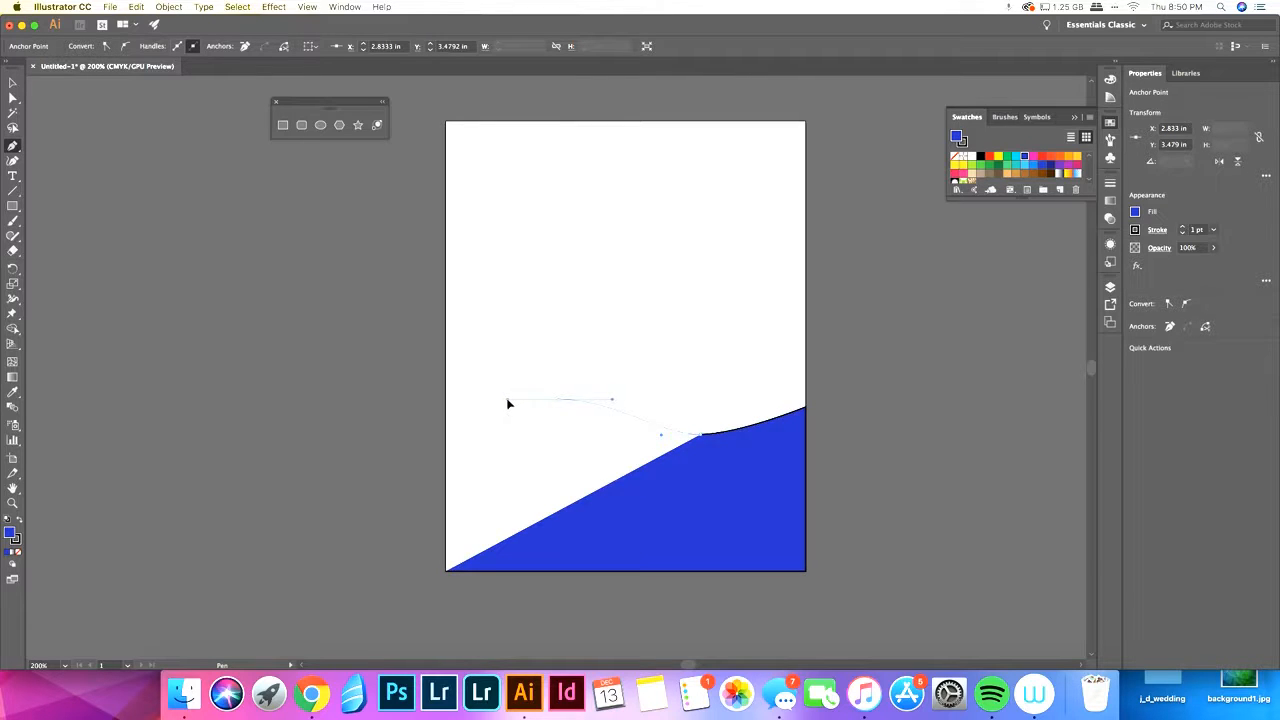
drag(494, 398, 449, 477)
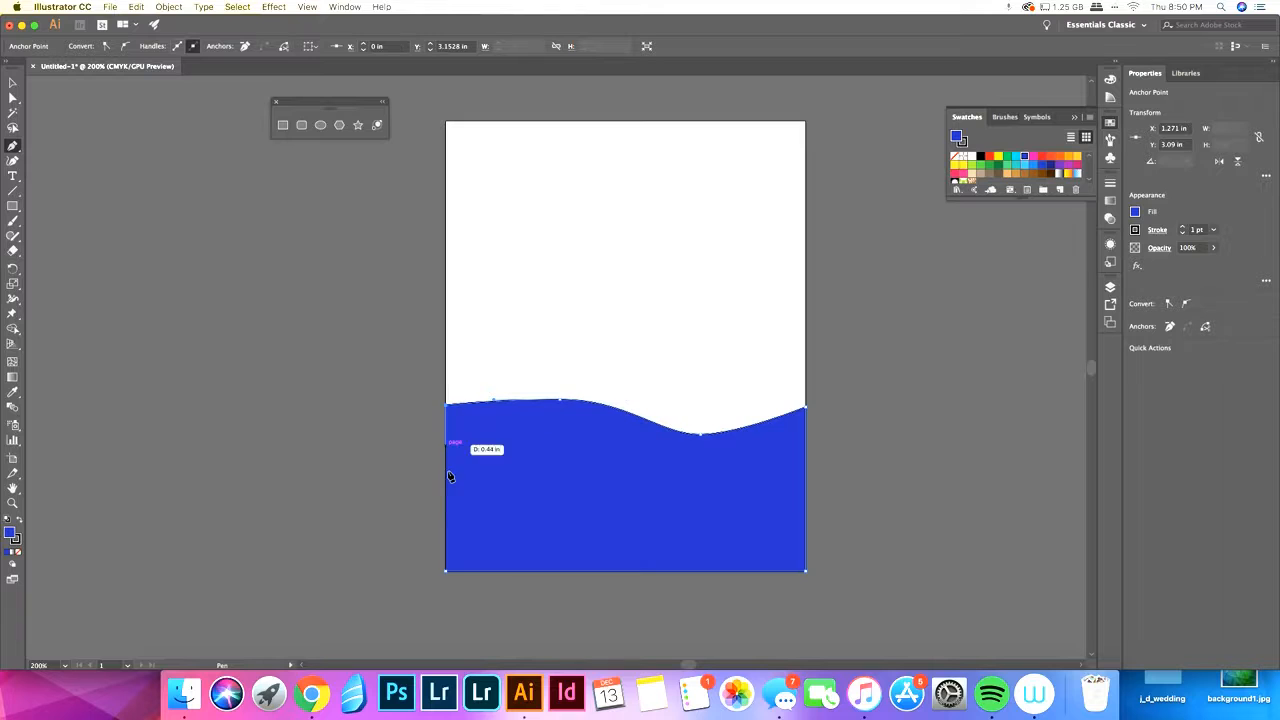
click(446, 572)
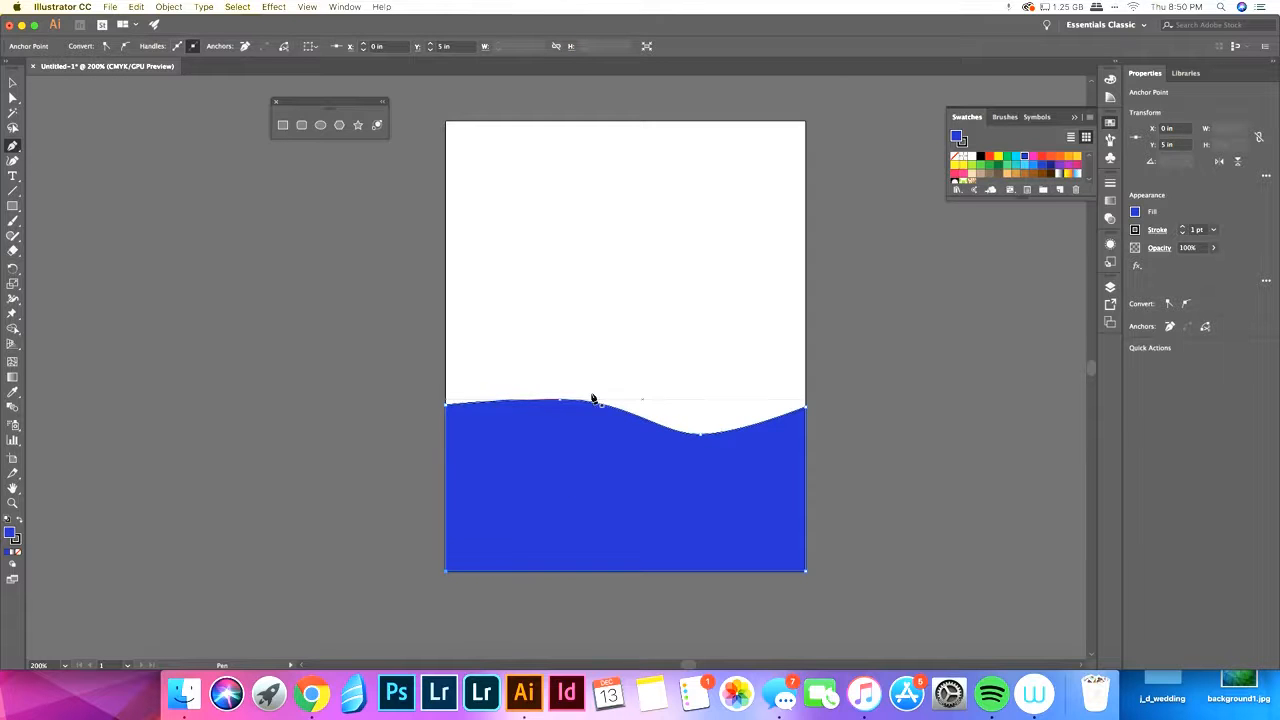
Step: Fill the hill shape with a dark green swatch
click(12, 84)
click(614, 457)
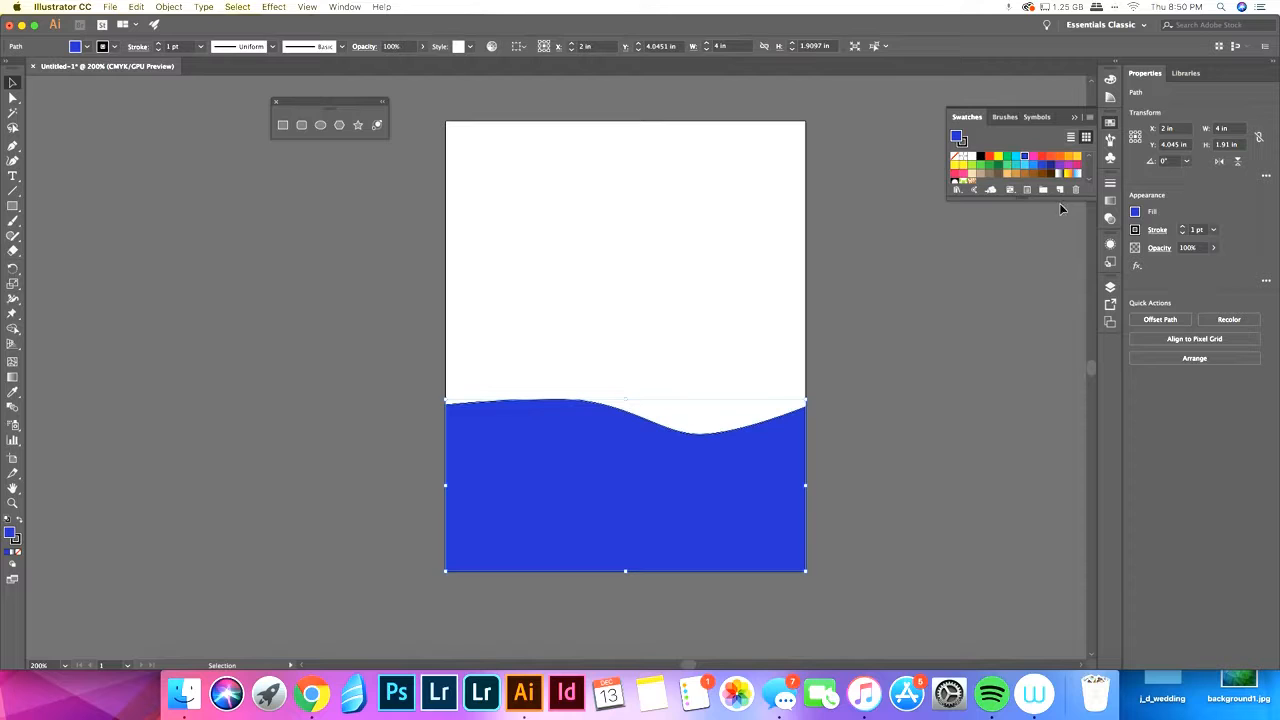
click(1008, 157)
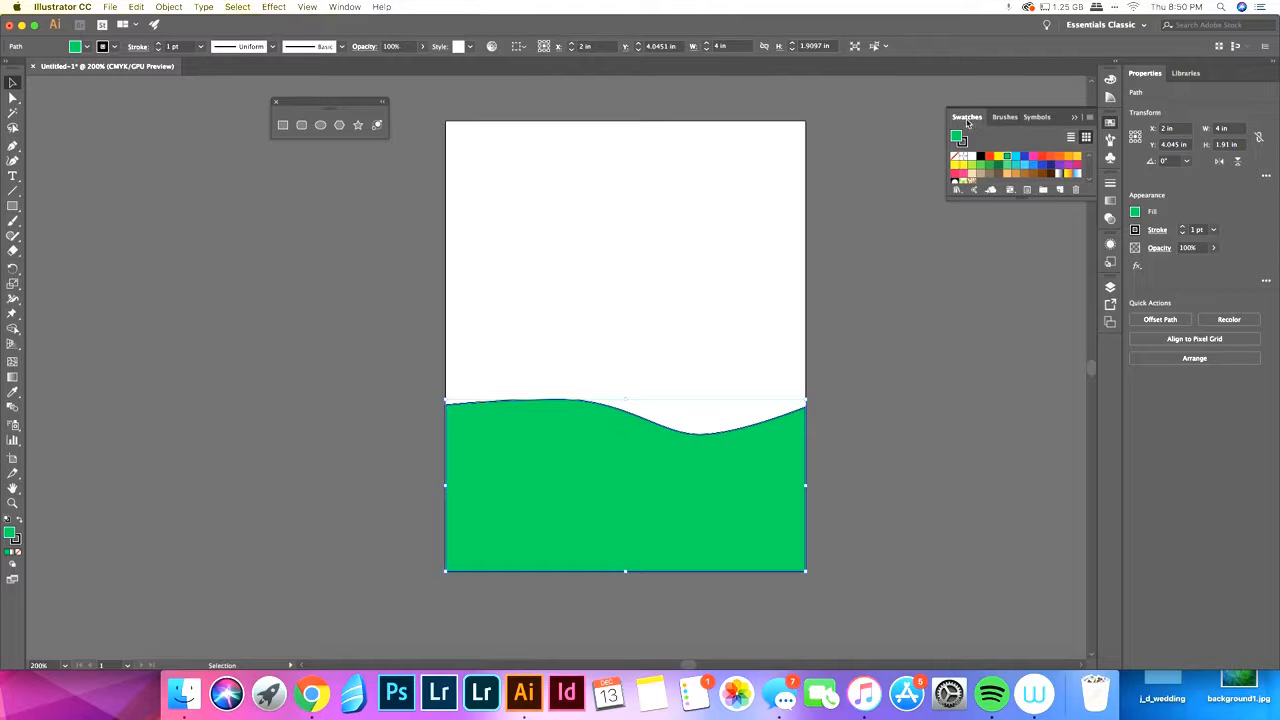
click(996, 166)
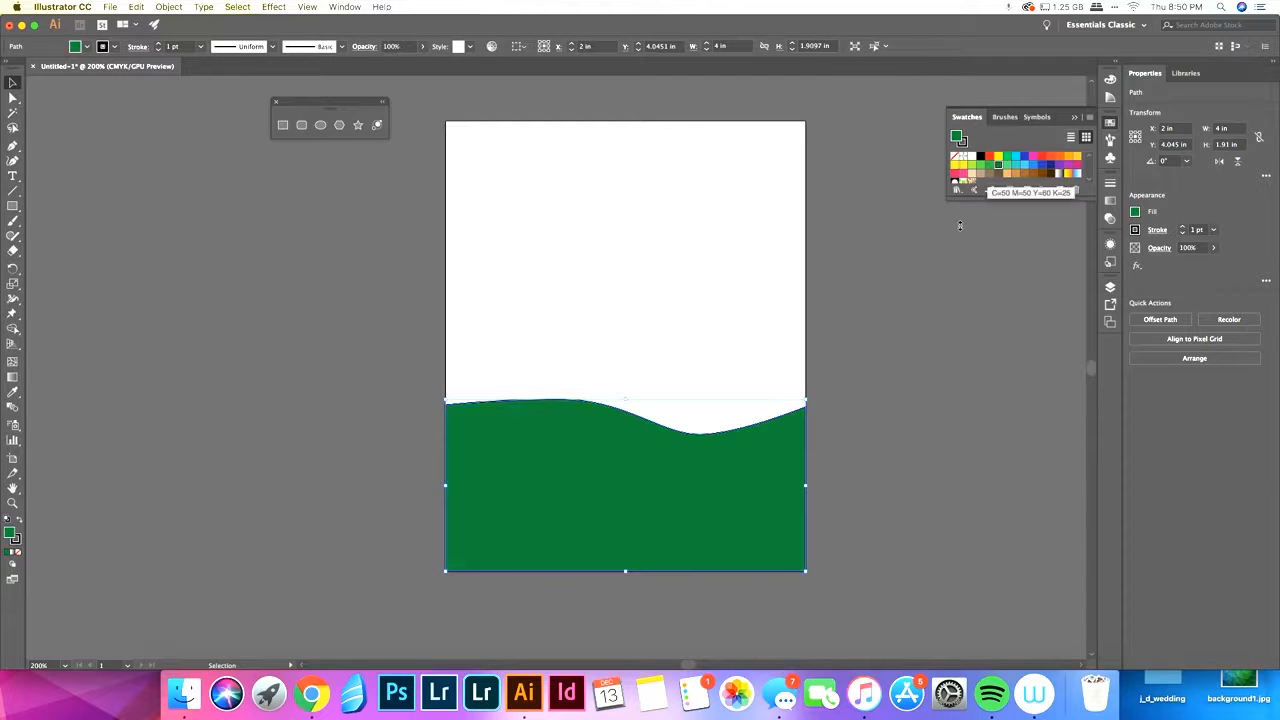
click(909, 366)
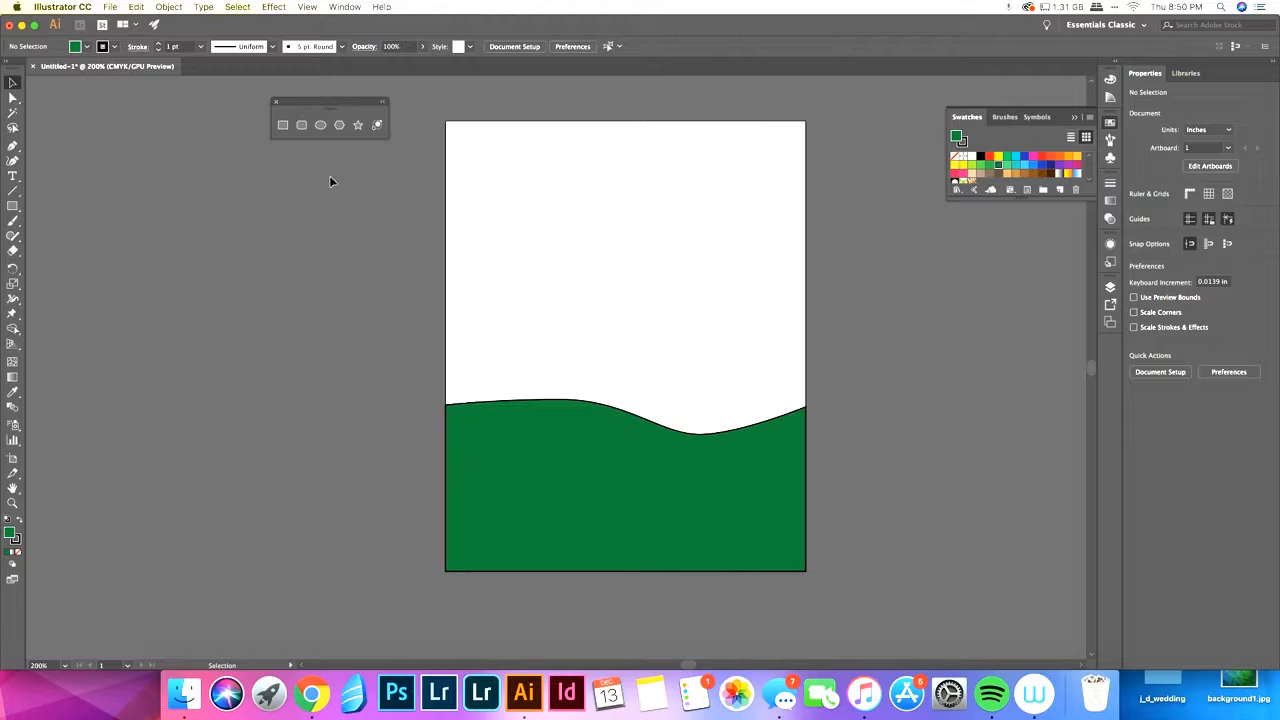
Step: Create a three-sided polygon with a 0.6944 in radius on the empty area beside the artboard
click(339, 125)
click(305, 265)
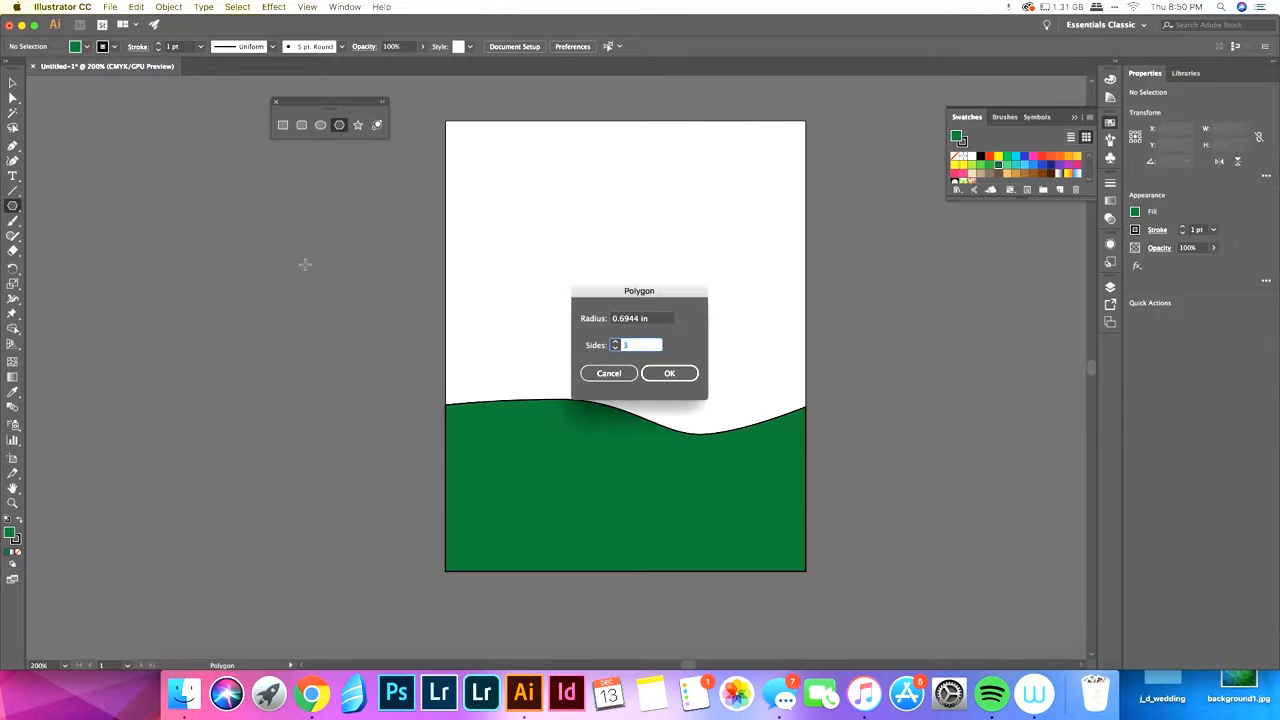
click(668, 373)
key(v)
click(145, 182)
Step: Fill the triangle with a light green swatch
click(298, 288)
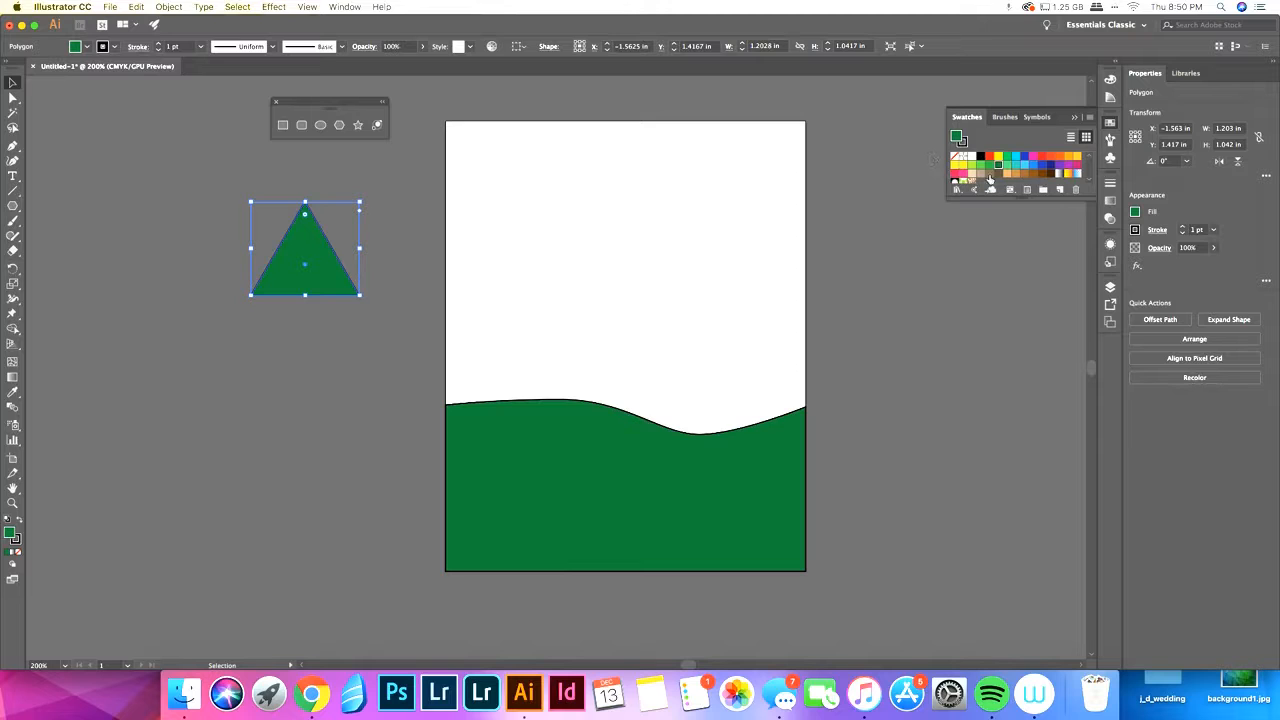
click(981, 166)
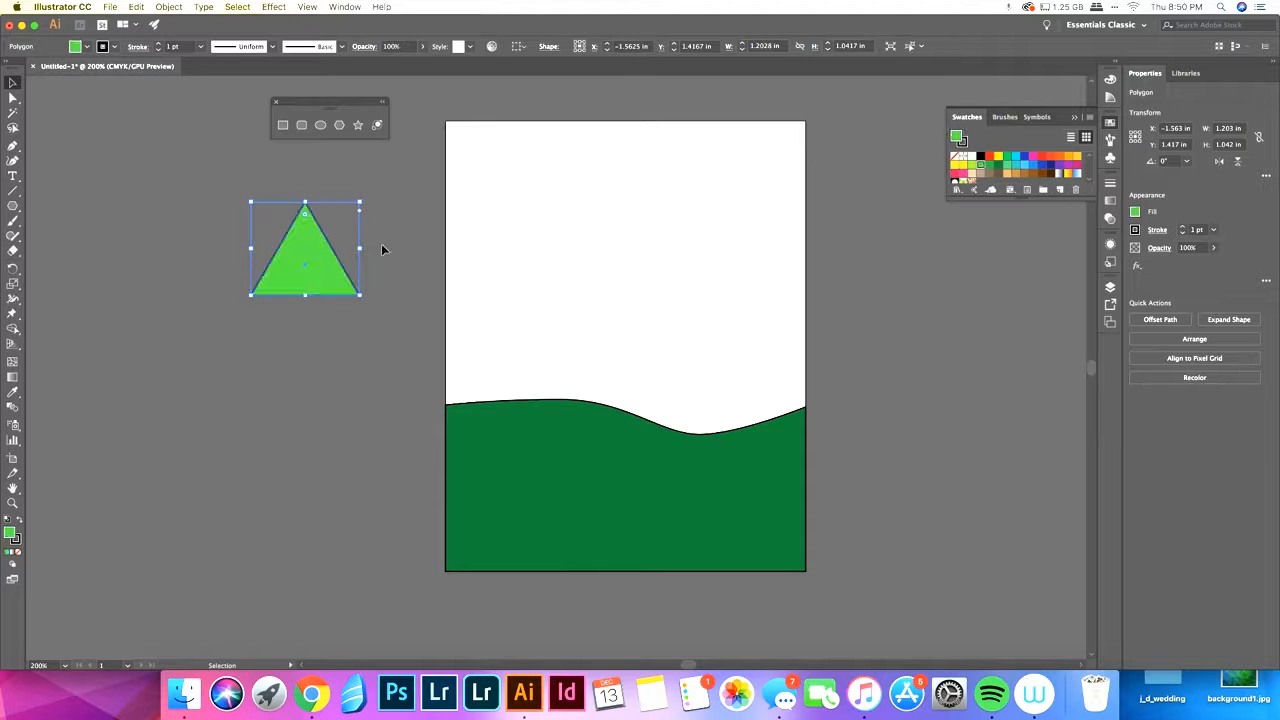
click(189, 273)
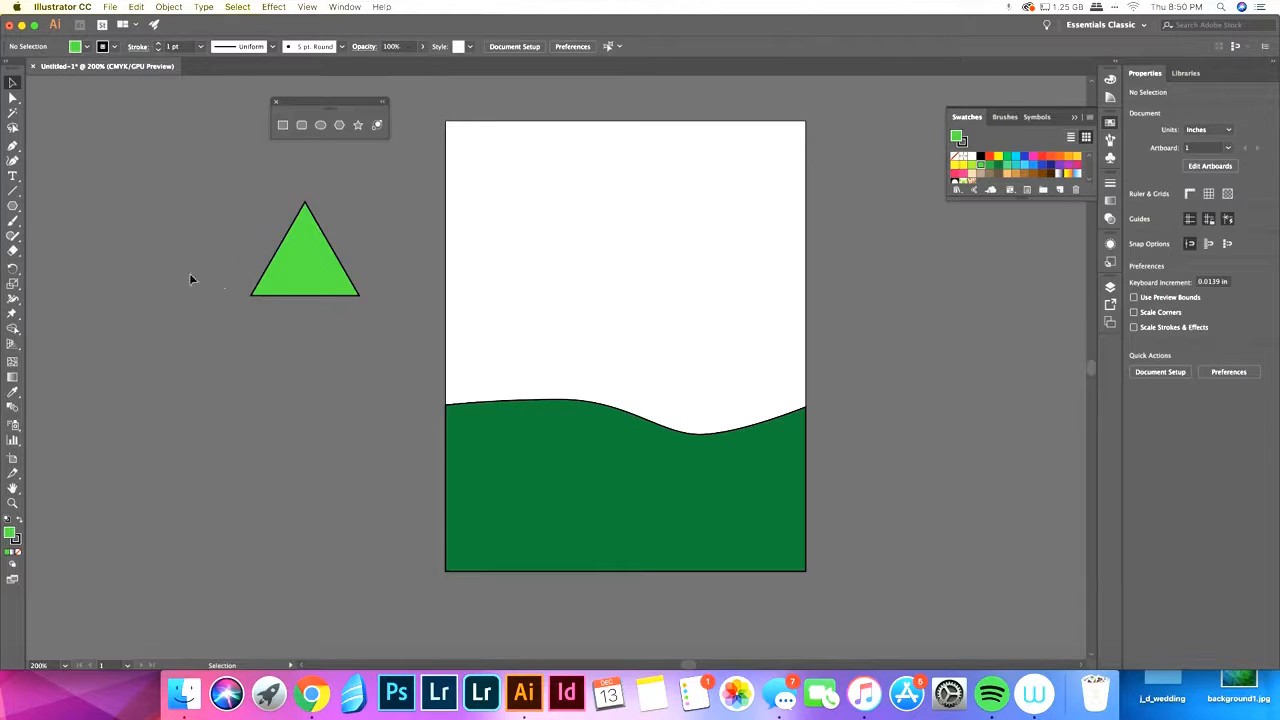
Step: Stack two progressively larger copies of the triangle below it, overlapping and centred, with the lowest about 1.91 in wide
click(310, 282)
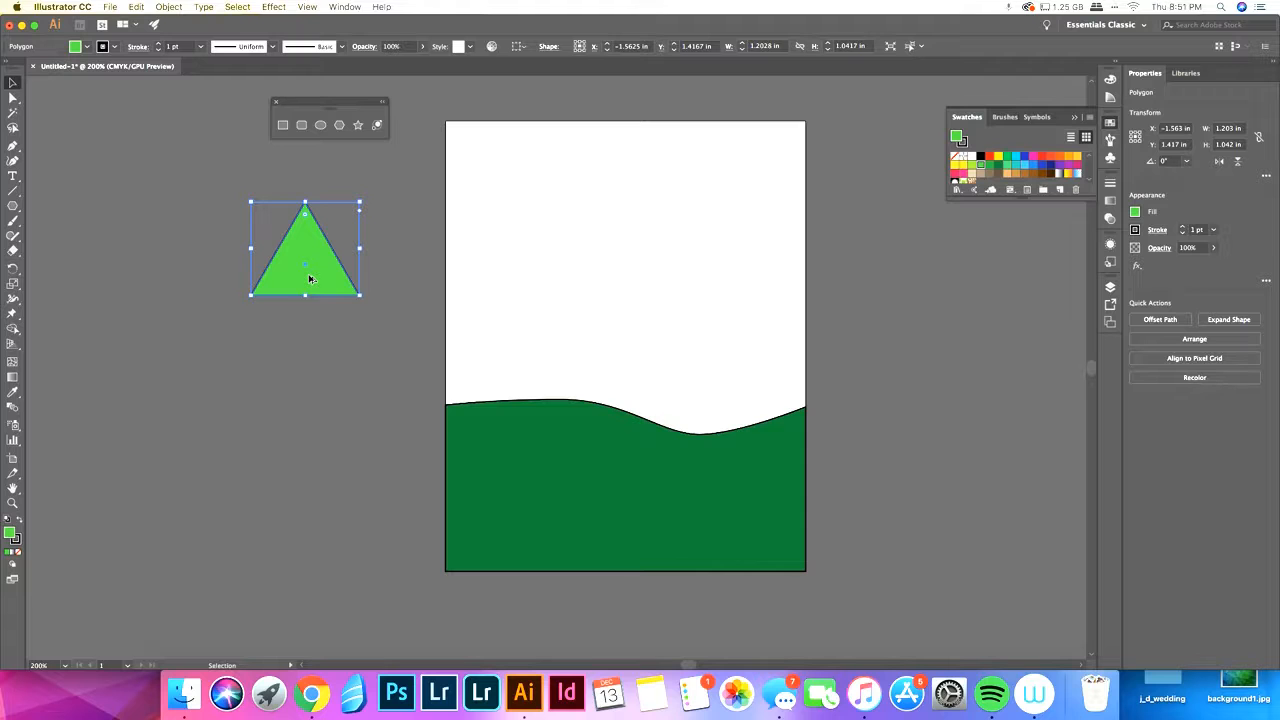
drag(310, 279, 311, 385)
click(430, 338)
click(307, 334)
drag(376, 417, 405, 478)
drag(353, 423, 334, 416)
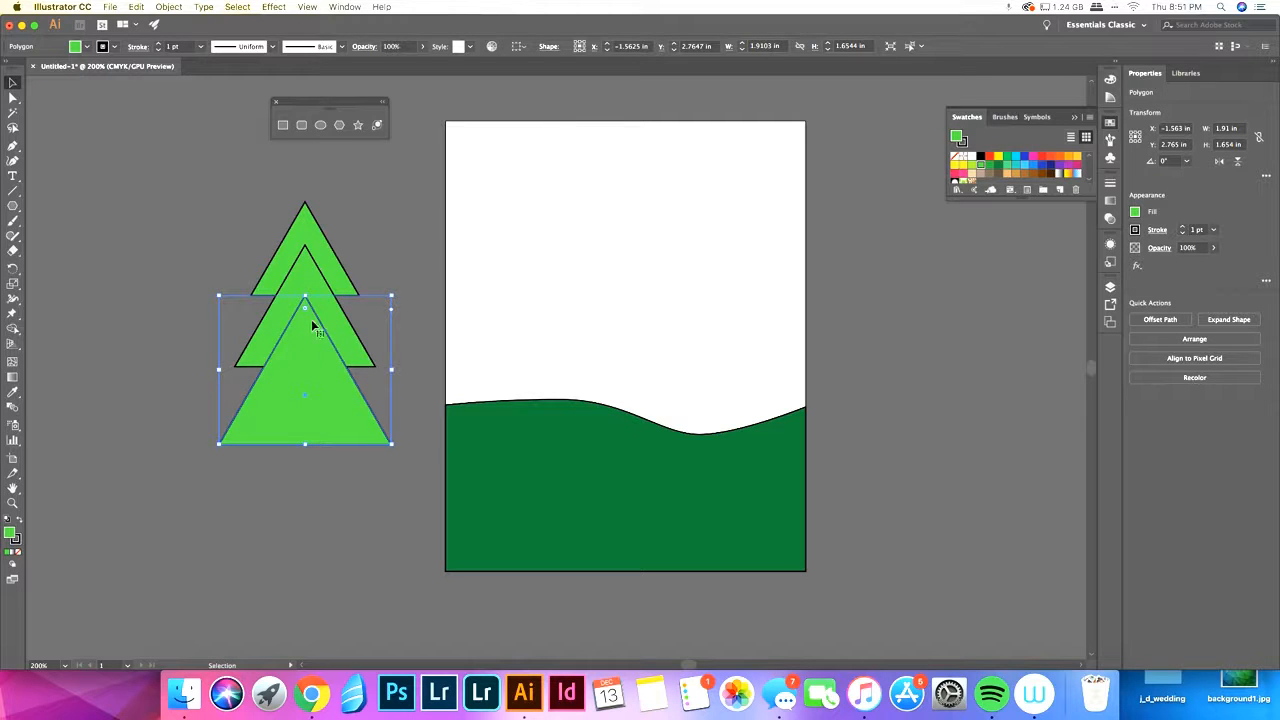
click(300, 462)
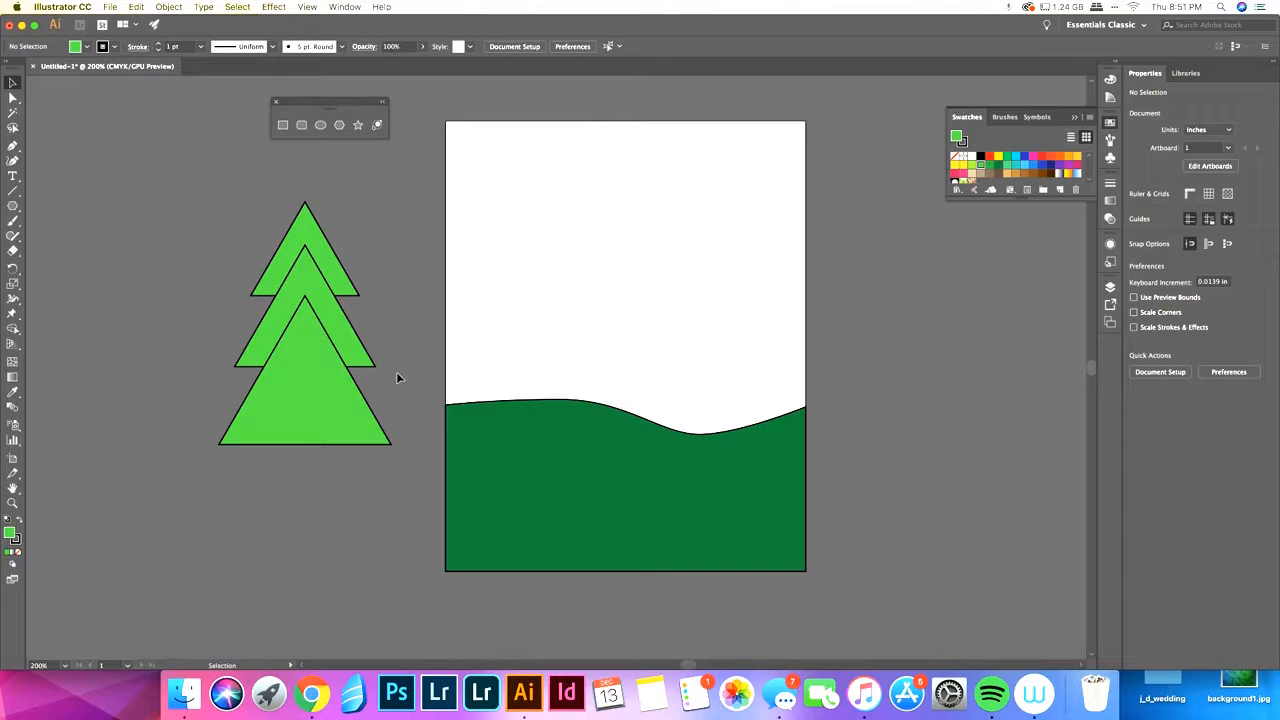
click(341, 410)
drag(306, 443, 306, 398)
click(357, 411)
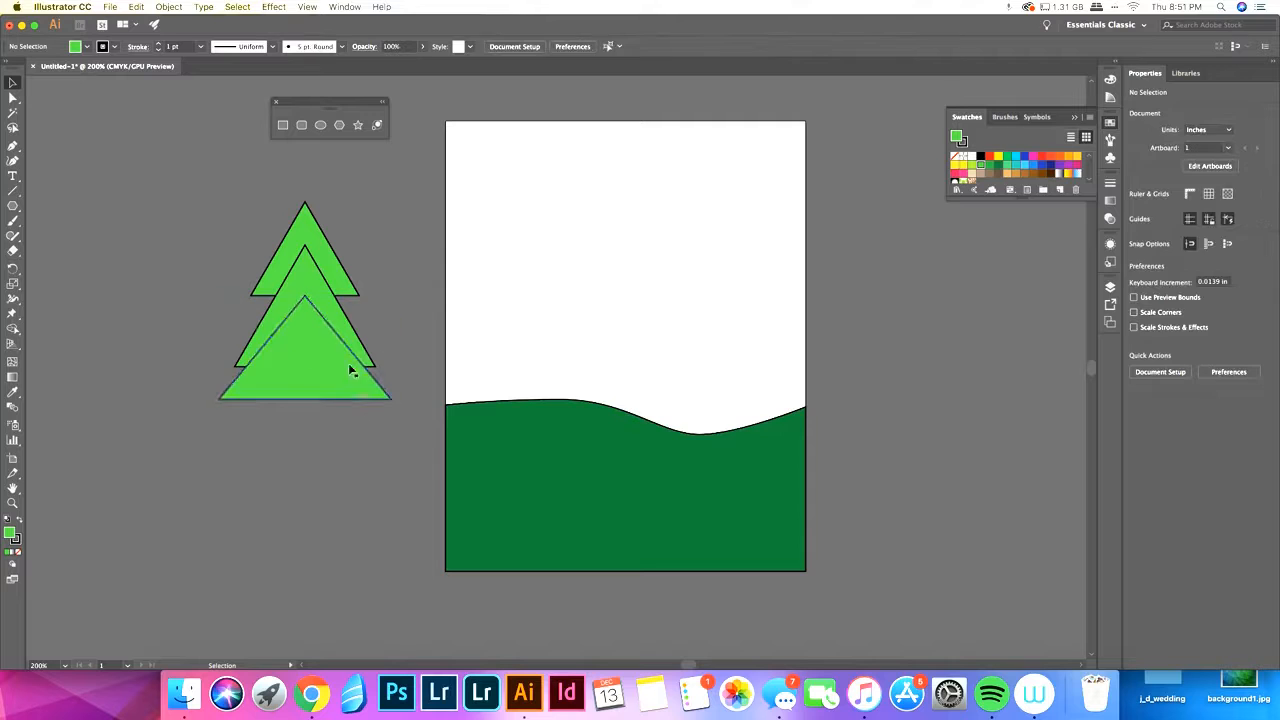
key(super+z)
click(415, 366)
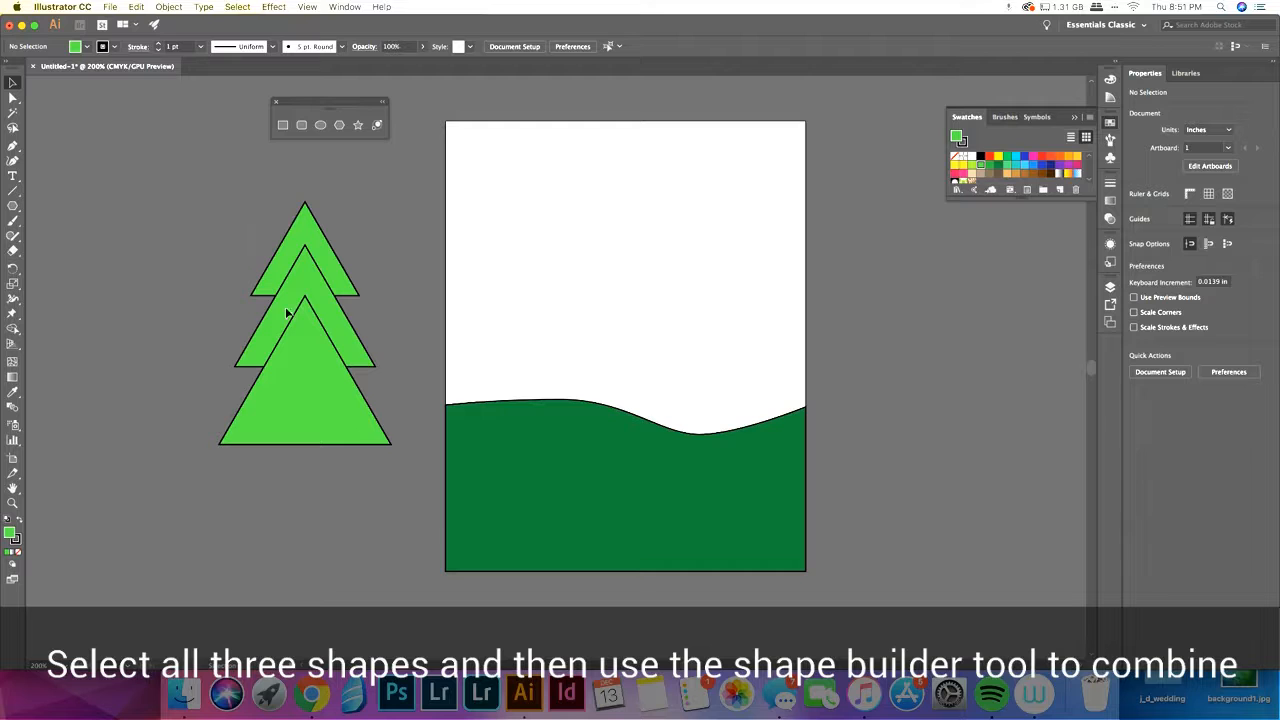
Step: Merge the three overlapping triangles into a single tree shape with the Shape Builder tool
drag(389, 466, 212, 186)
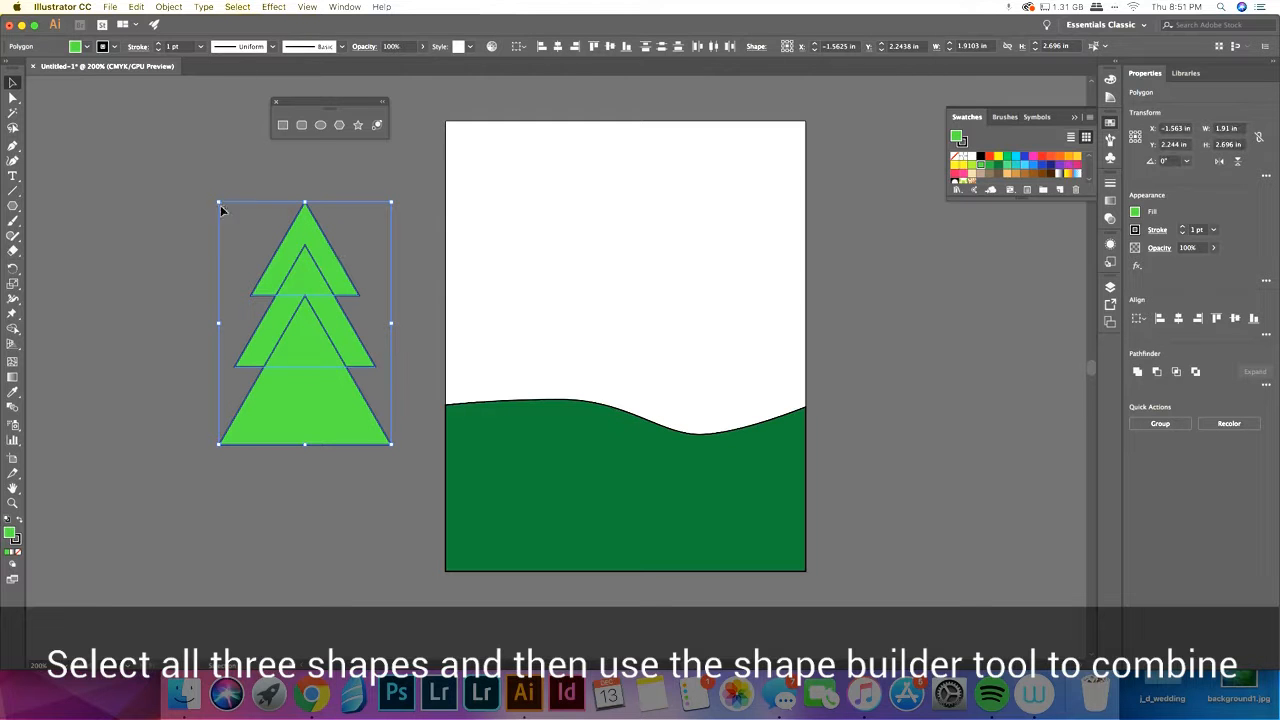
click(12, 330)
mouse_move(296, 249)
mouse_down()
mouse_move(325, 331)
mouse_move(288, 314)
mouse_move(282, 332)
mouse_move(300, 357)
mouse_move(311, 420)
mouse_up()
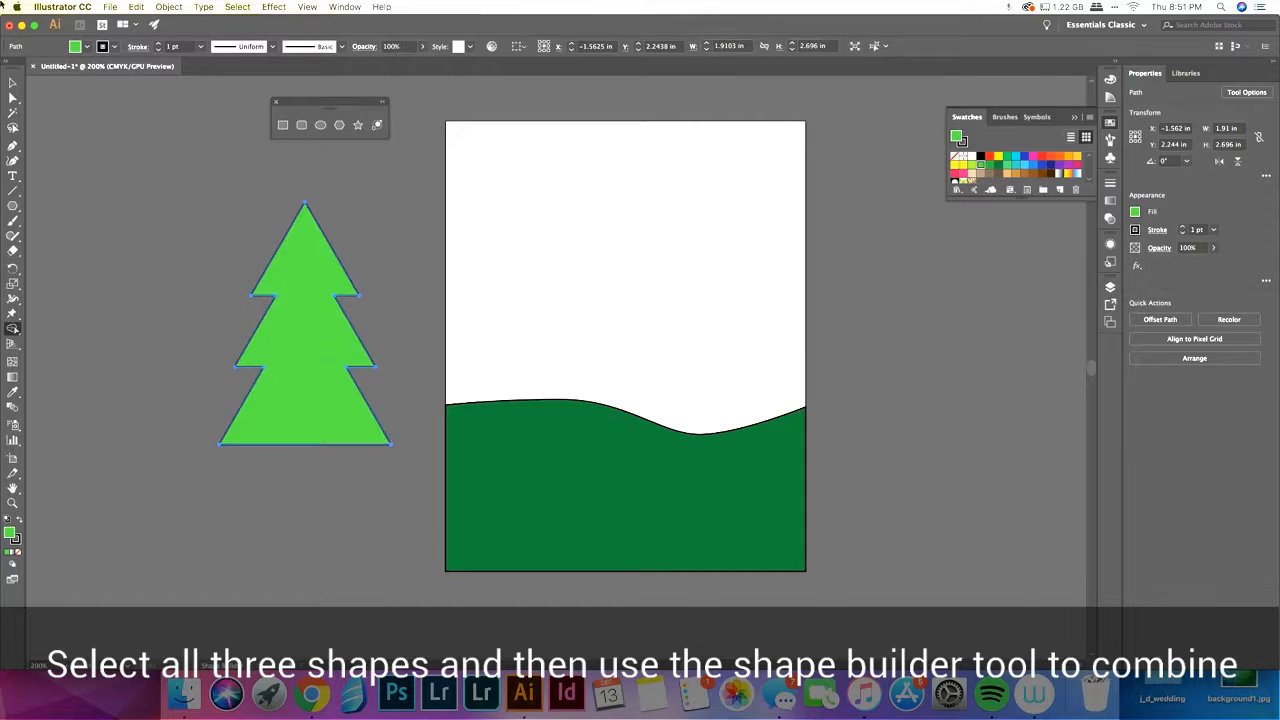
click(12, 83)
click(63, 120)
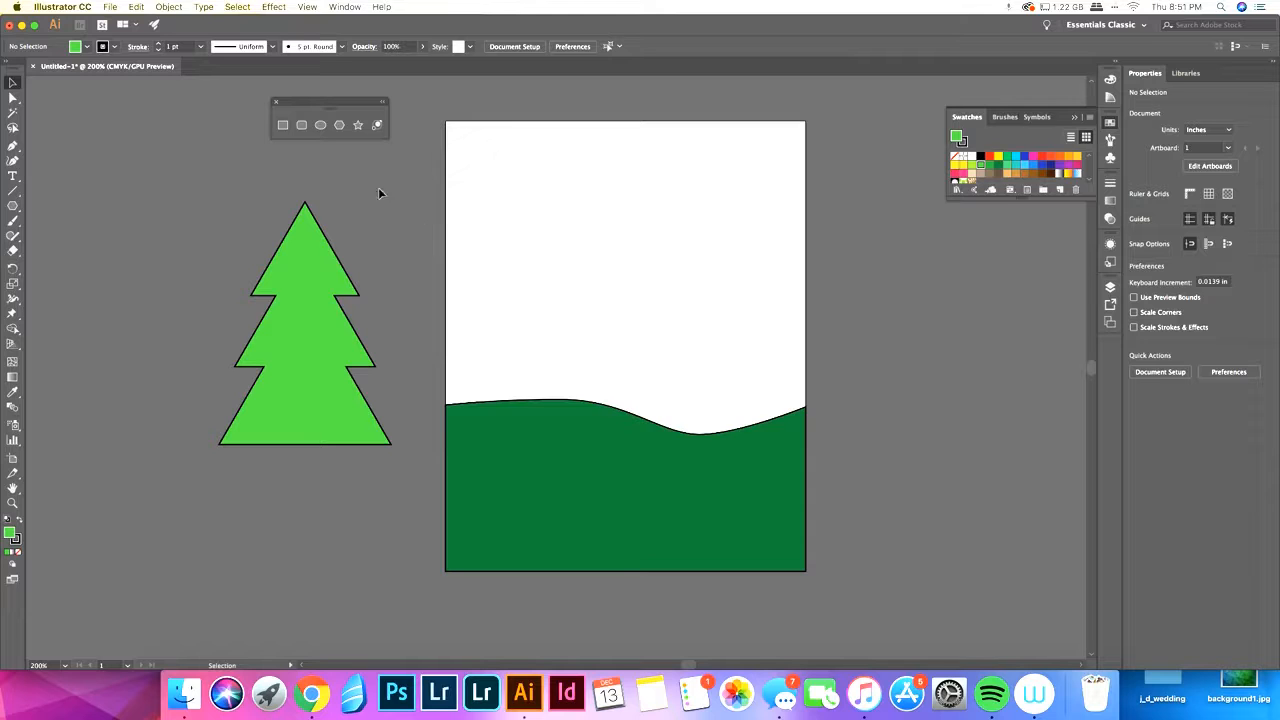
Step: Draw a square trunk about 0.41 in wide under the tree's base and fill it with brown
click(282, 127)
drag(286, 445, 322, 481)
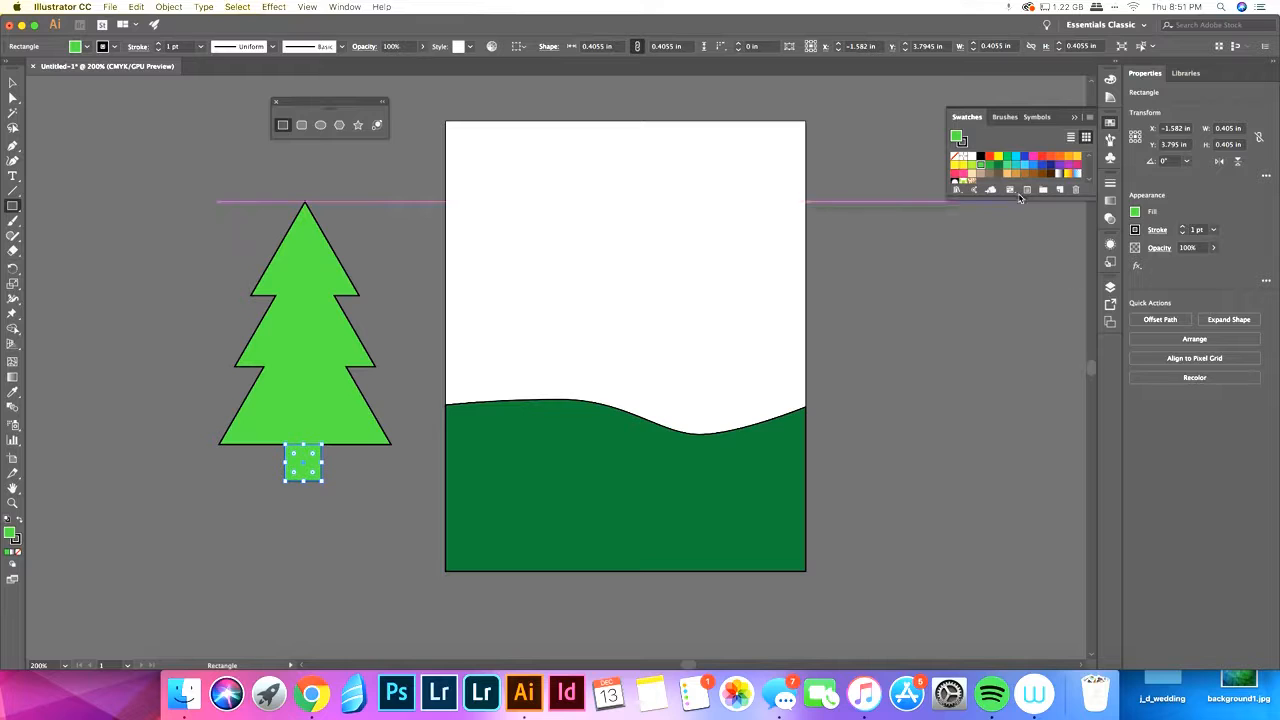
click(1024, 174)
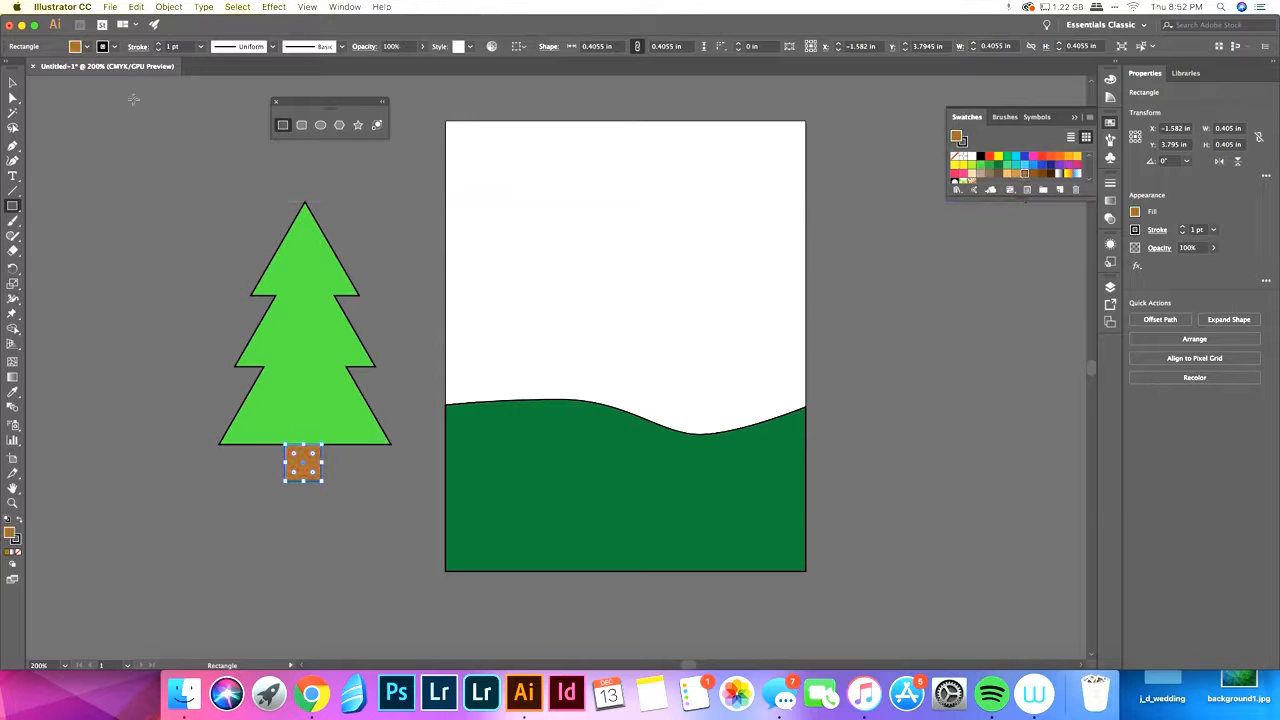
click(13, 83)
click(424, 554)
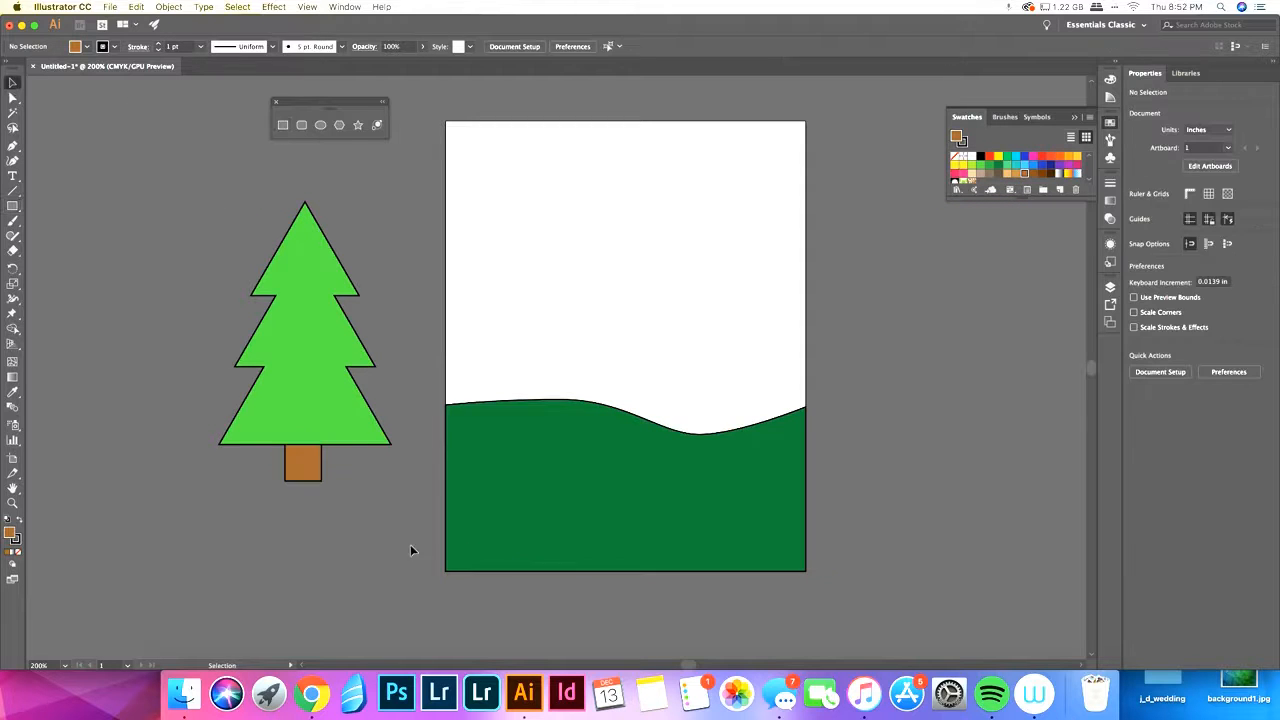
click(304, 463)
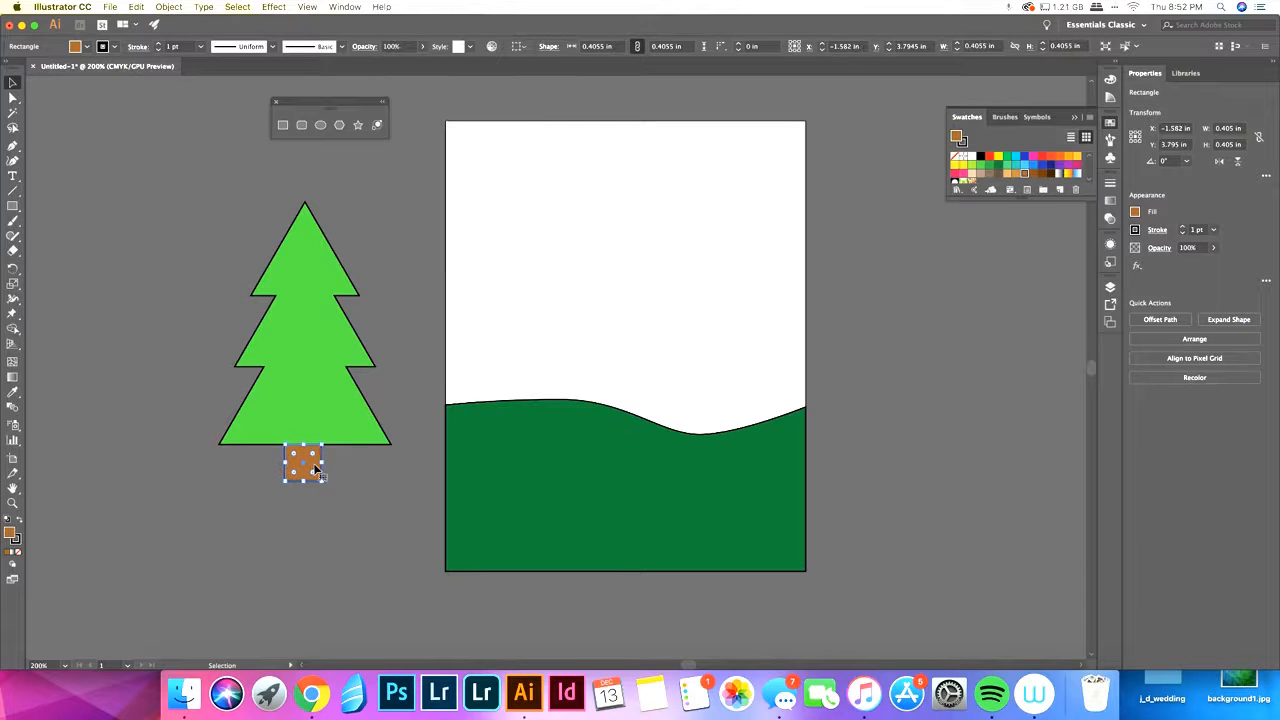
click(41, 316)
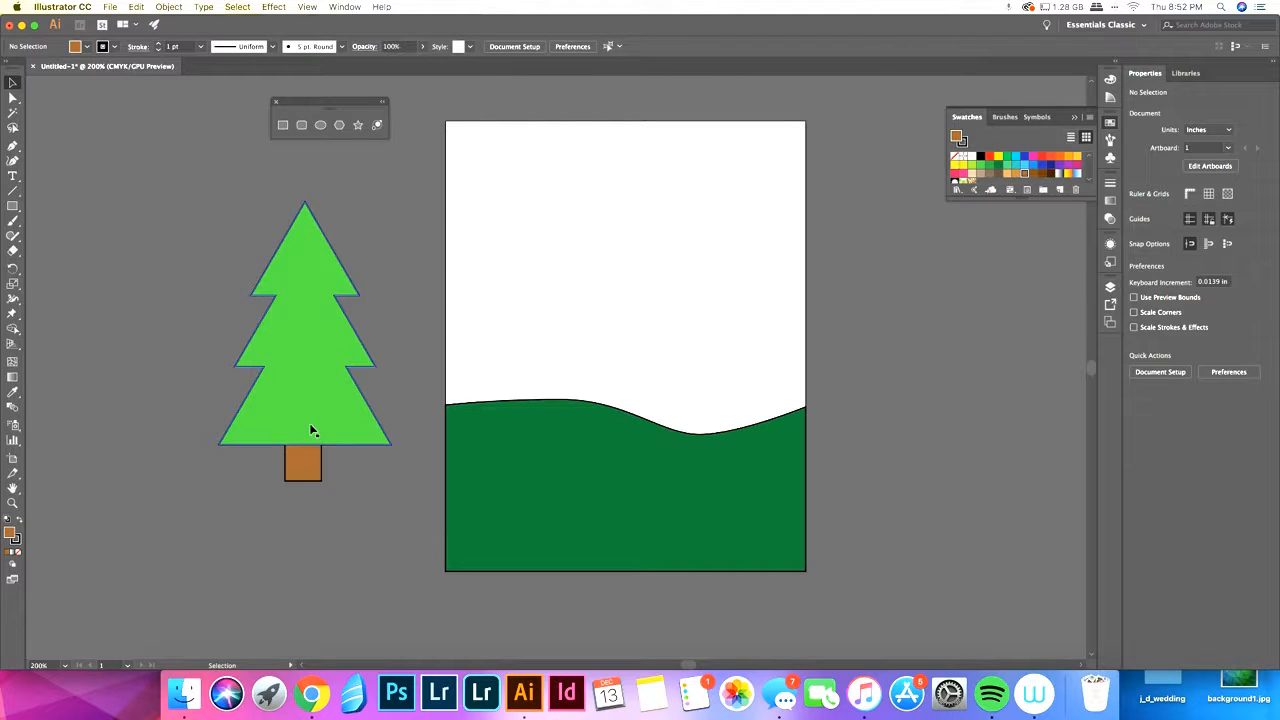
click(313, 395)
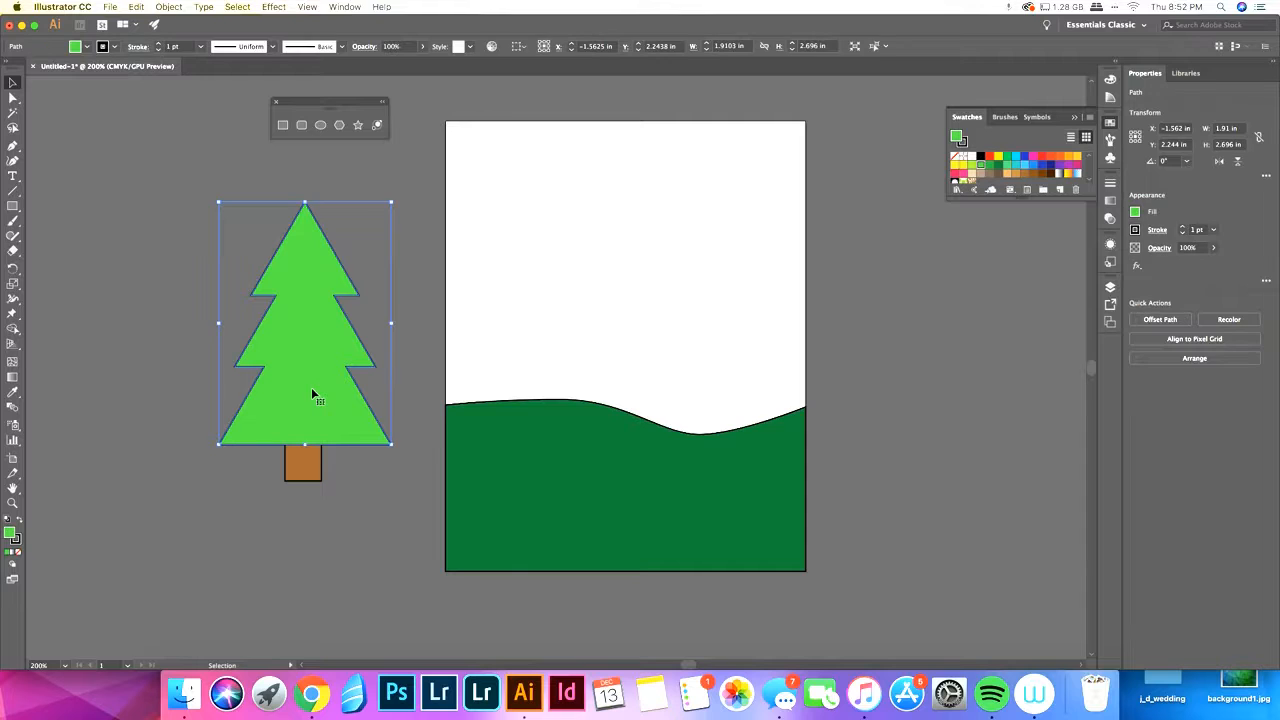
shift+click(303, 470)
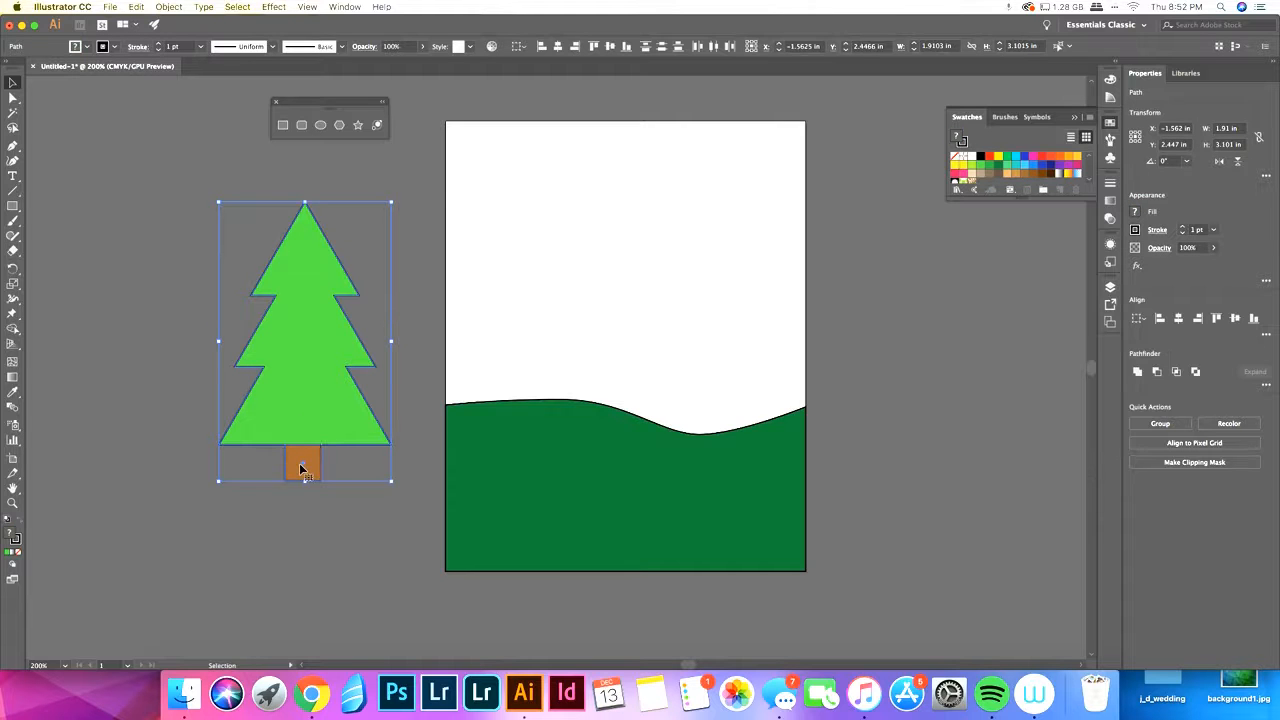
click(197, 431)
drag(293, 460, 345, 513)
click(171, 337)
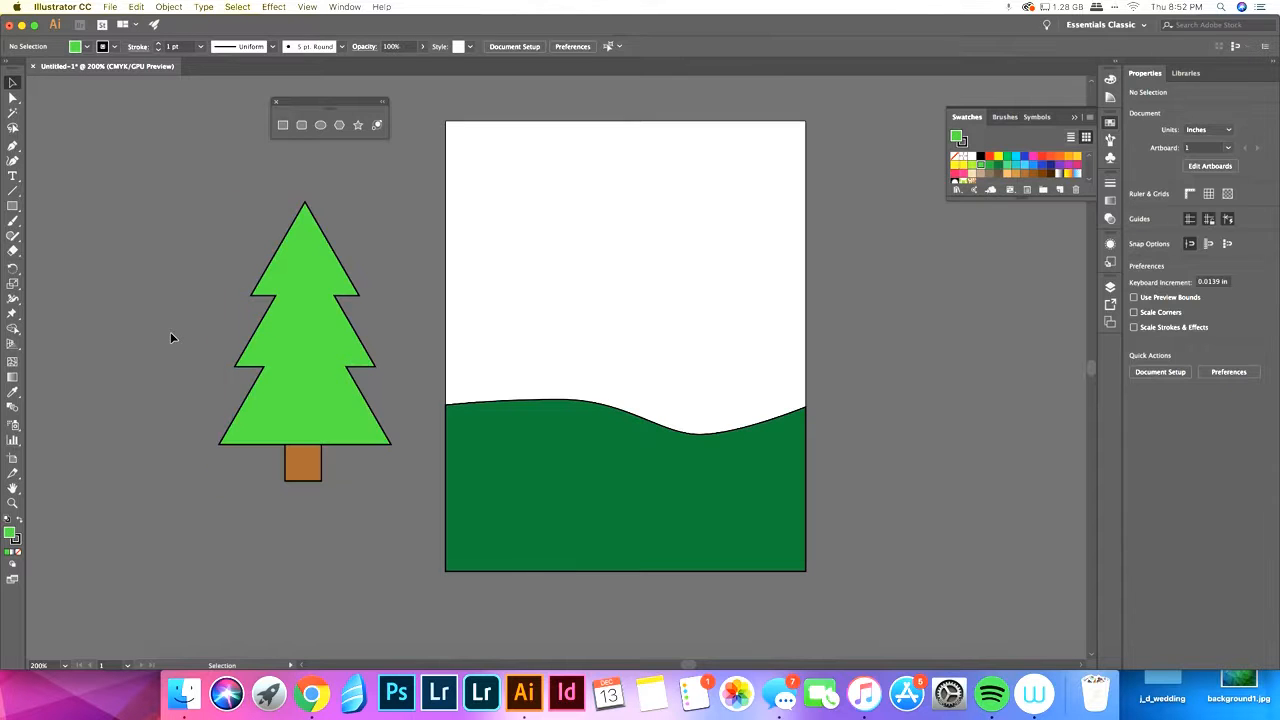
Step: Group the green tree shape with its brown trunk
drag(231, 380, 344, 516)
drag(315, 432, 309, 409)
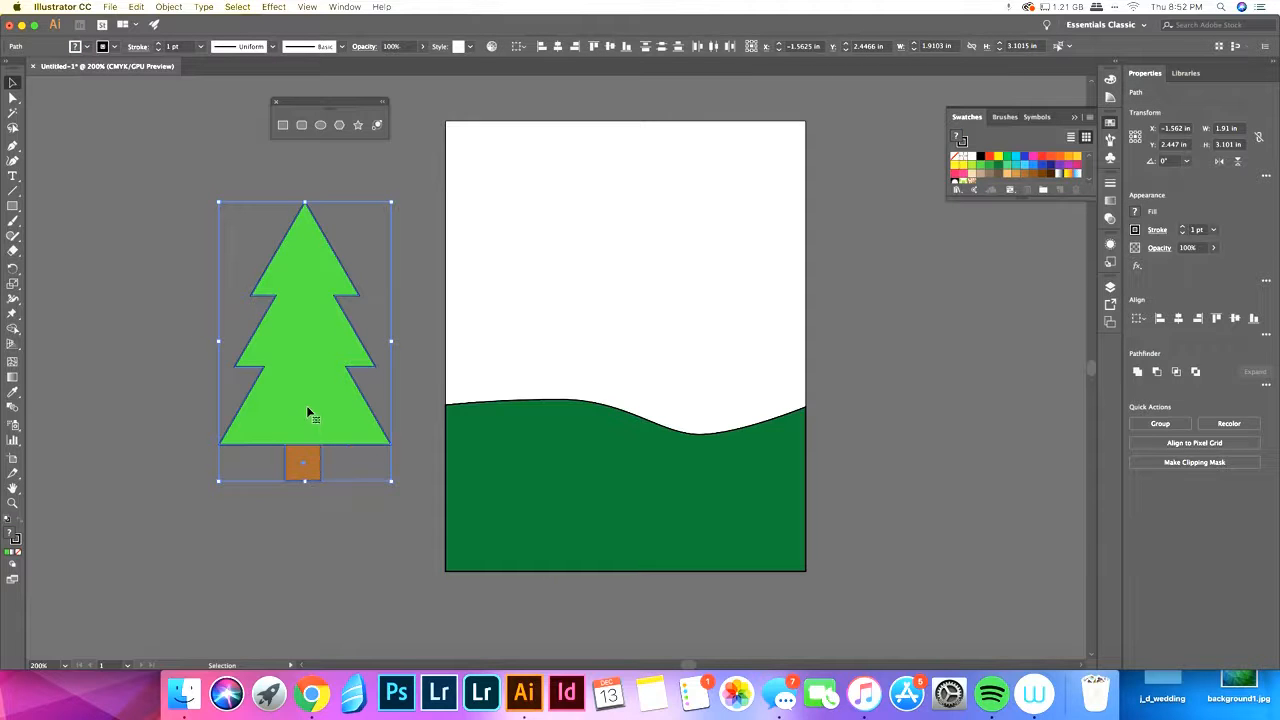
right_click(309, 409)
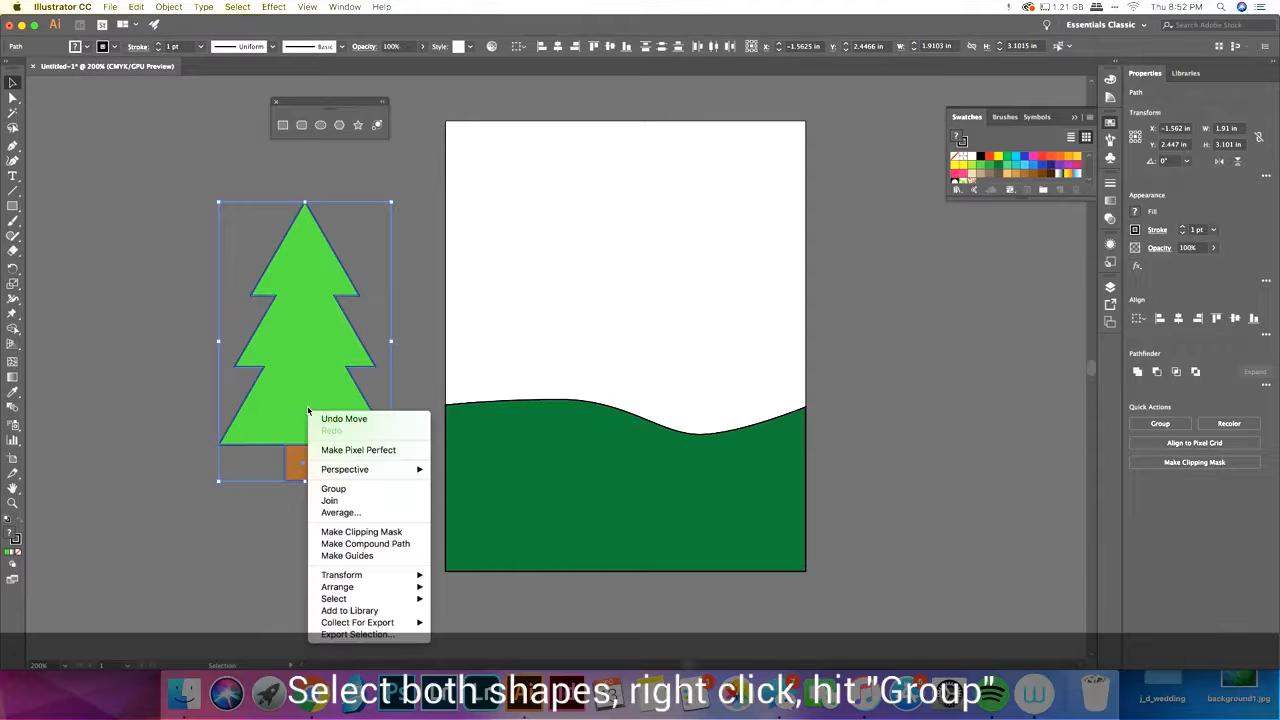
click(336, 488)
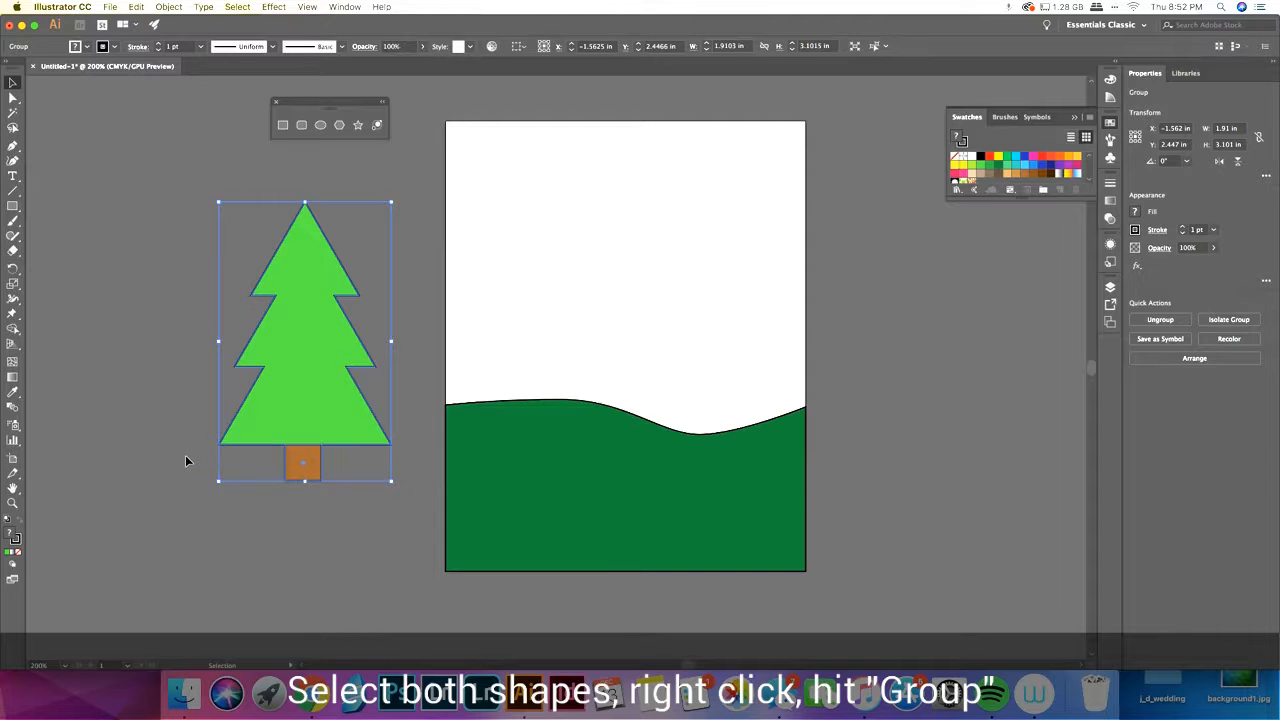
click(187, 458)
Step: Scale the tree group down to about 1.38 by 2.24 in and place it over the hill at the artboard's left edge
click(302, 465)
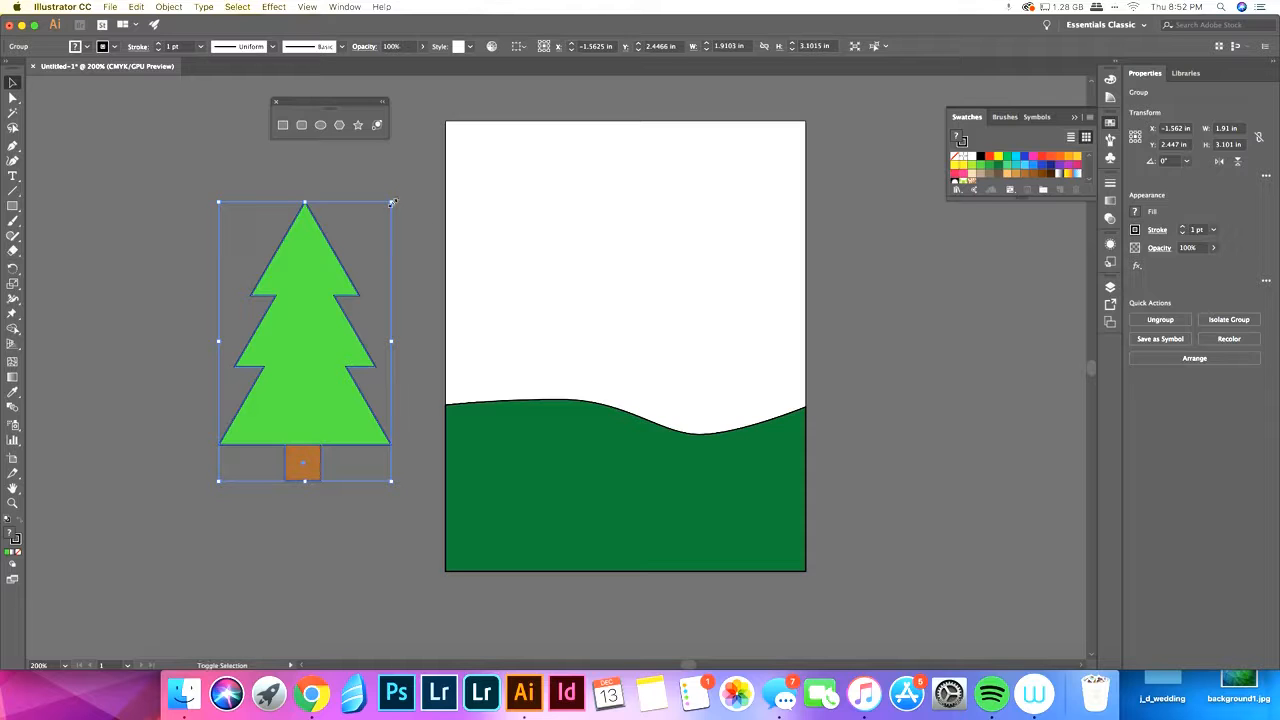
drag(392, 203, 343, 279)
drag(285, 406, 488, 480)
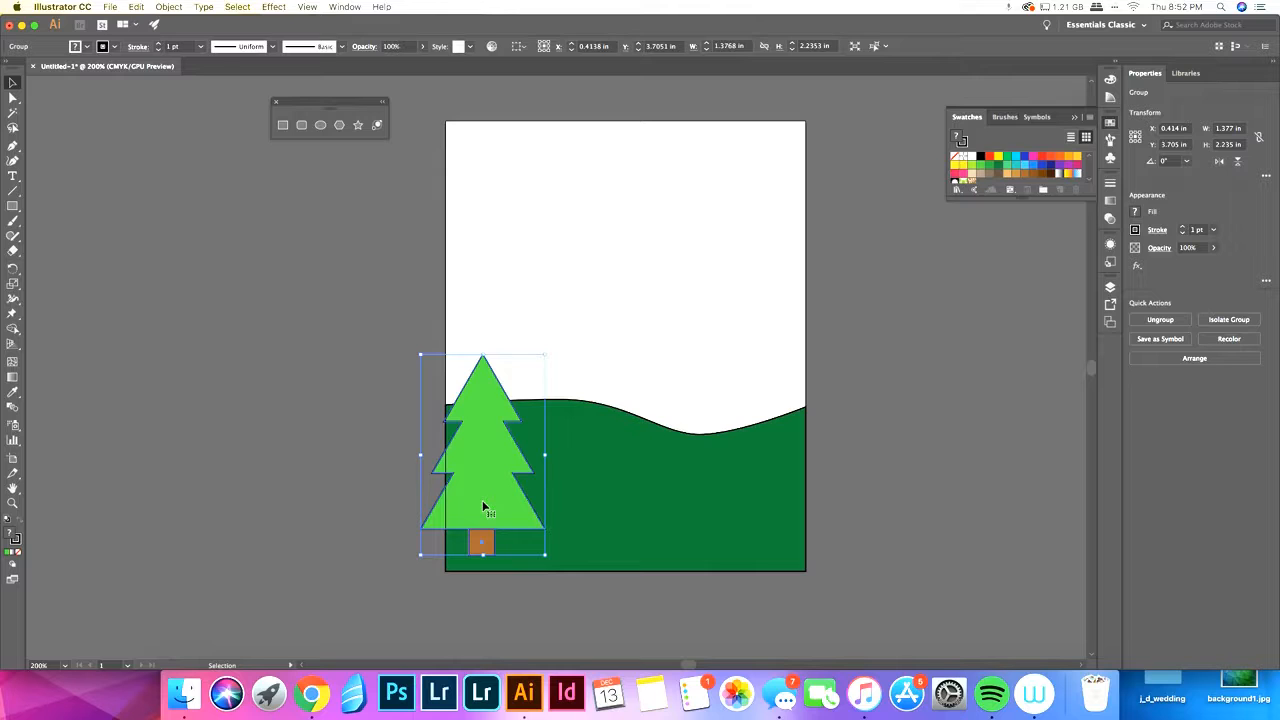
Step: Add two smaller copies of the tree beside it, about 0.96 by 1.56 in and 0.64 by 1.04 in, placing the smallest between the other two
drag(485, 505, 533, 449)
drag(470, 298, 505, 358)
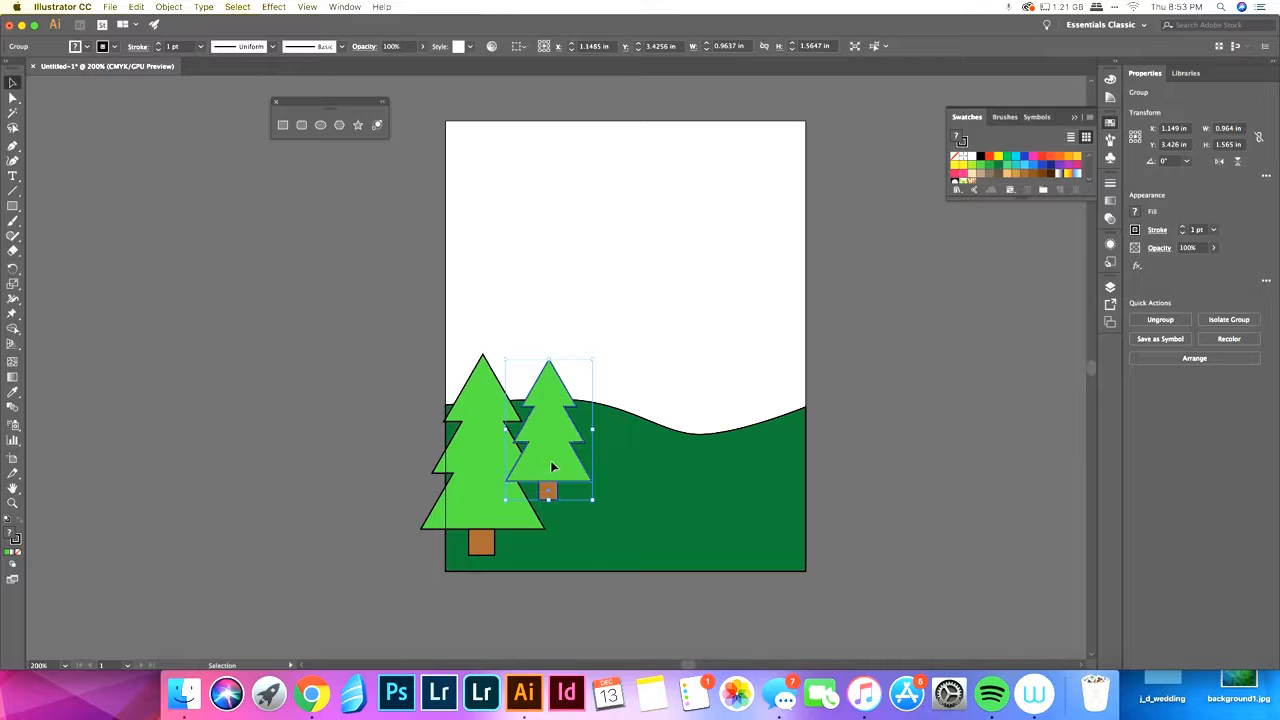
drag(548, 456, 516, 412)
drag(469, 308, 498, 355)
drag(522, 409, 512, 403)
click(308, 399)
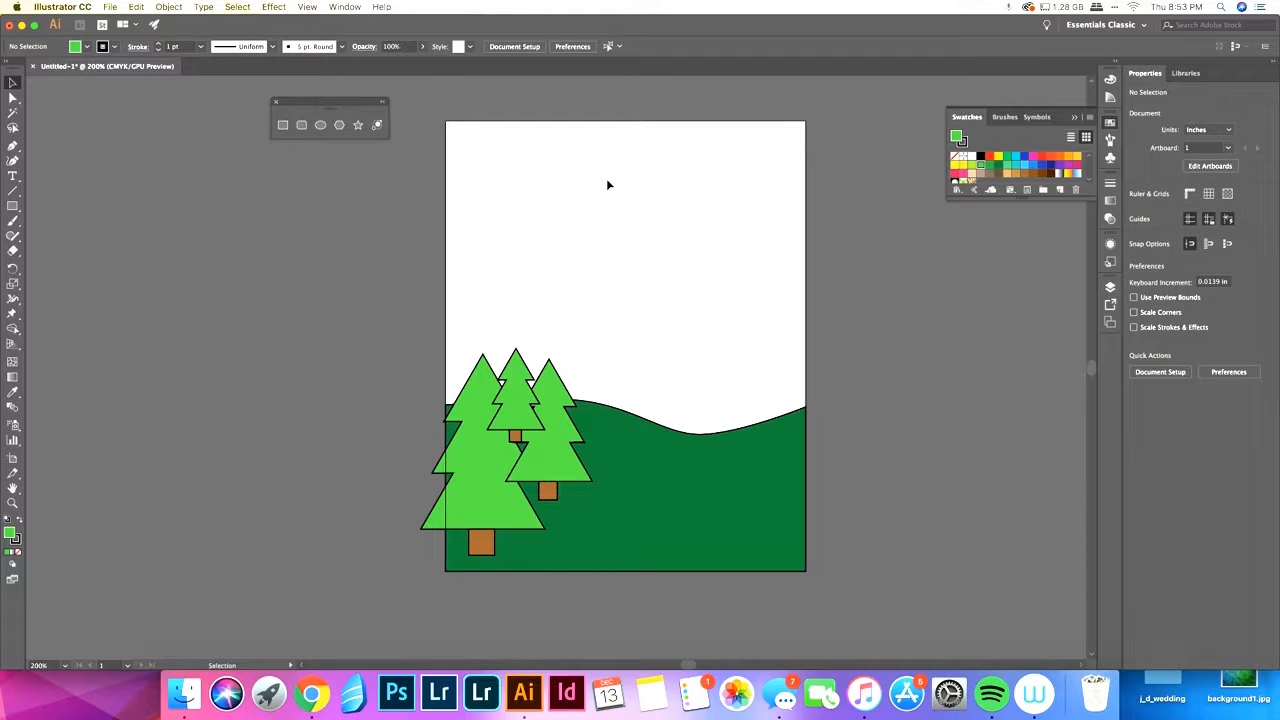
scroll(505, 410, up, 1)
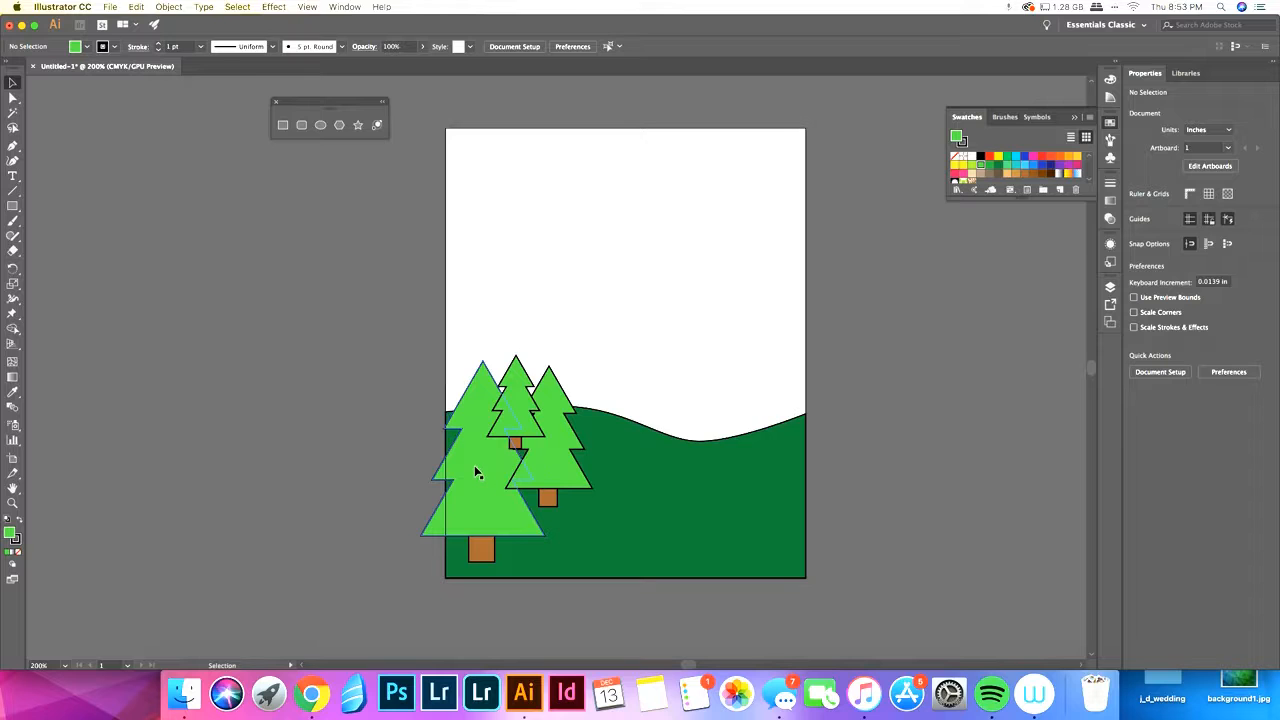
scroll(477, 469, up, 1)
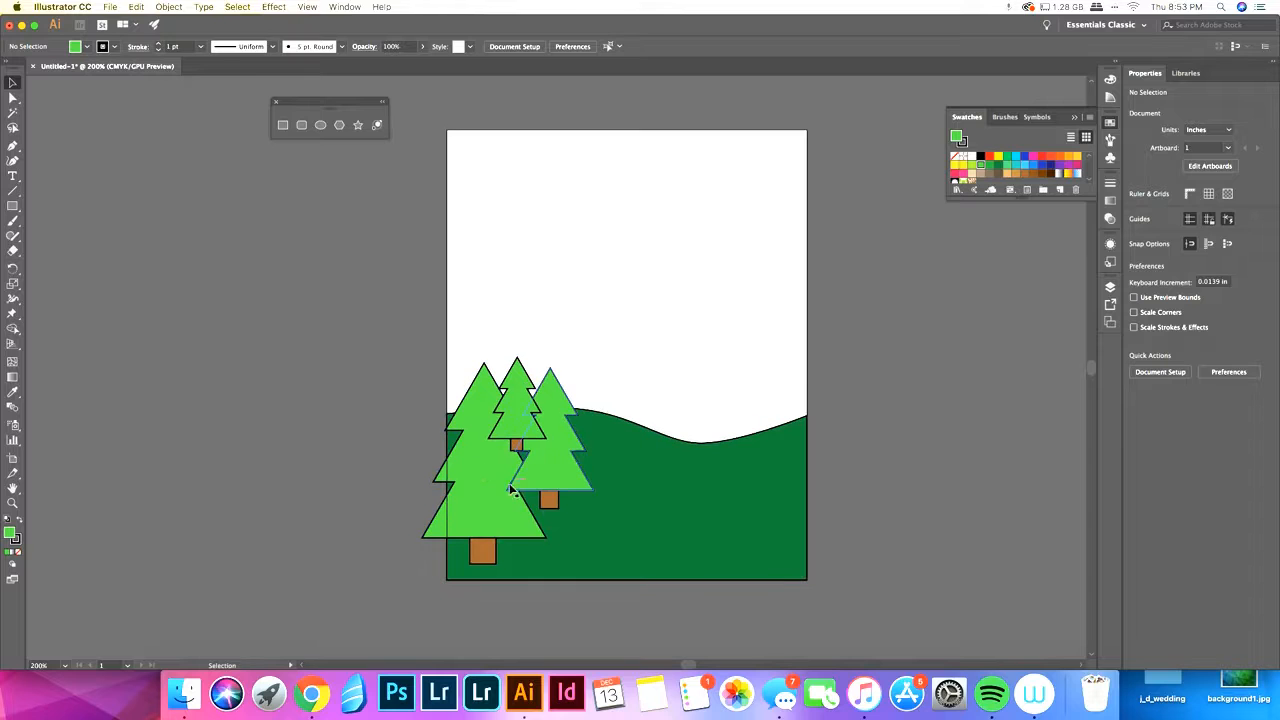
right_click(512, 412)
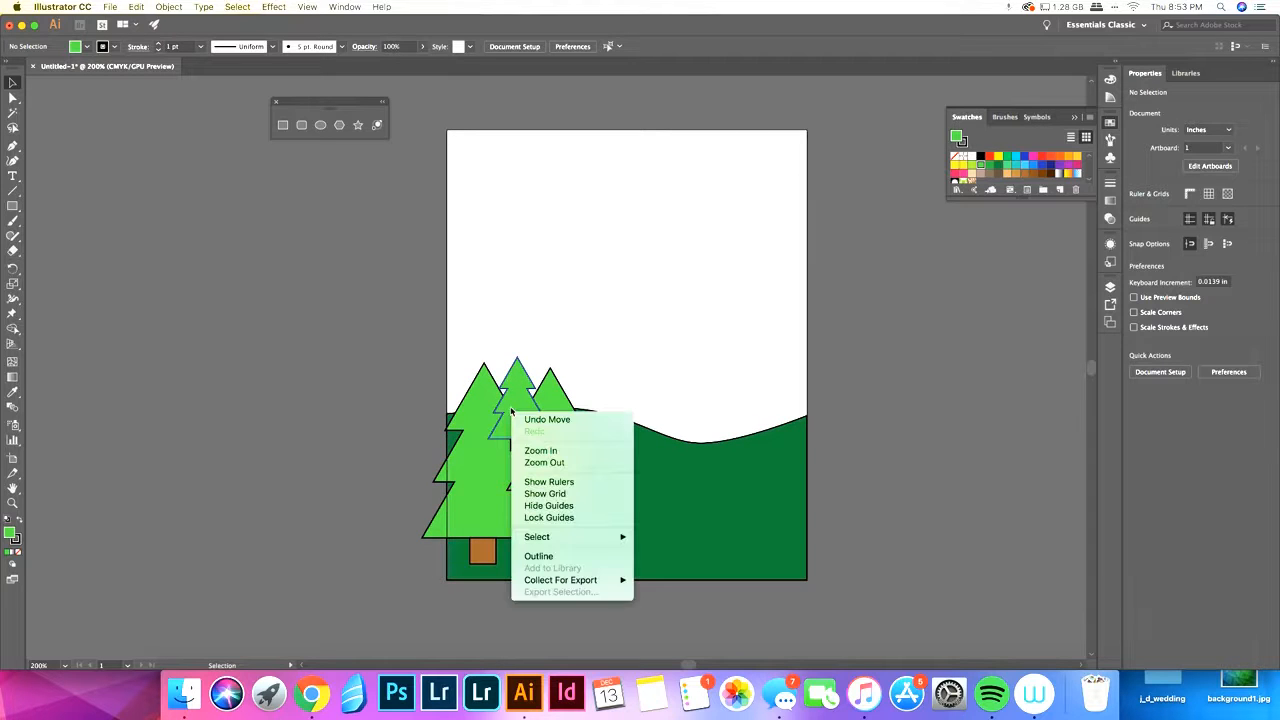
click(512, 410)
click(513, 408)
right_click(514, 405)
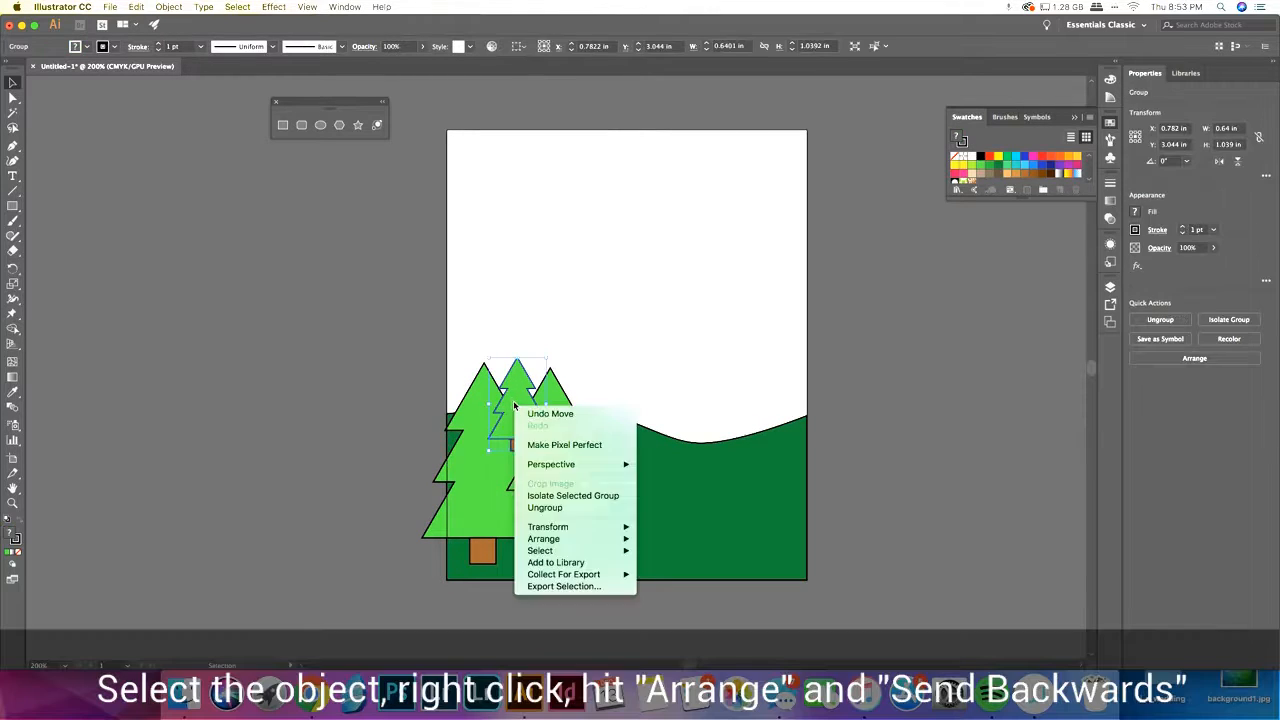
mouse_move(543, 540)
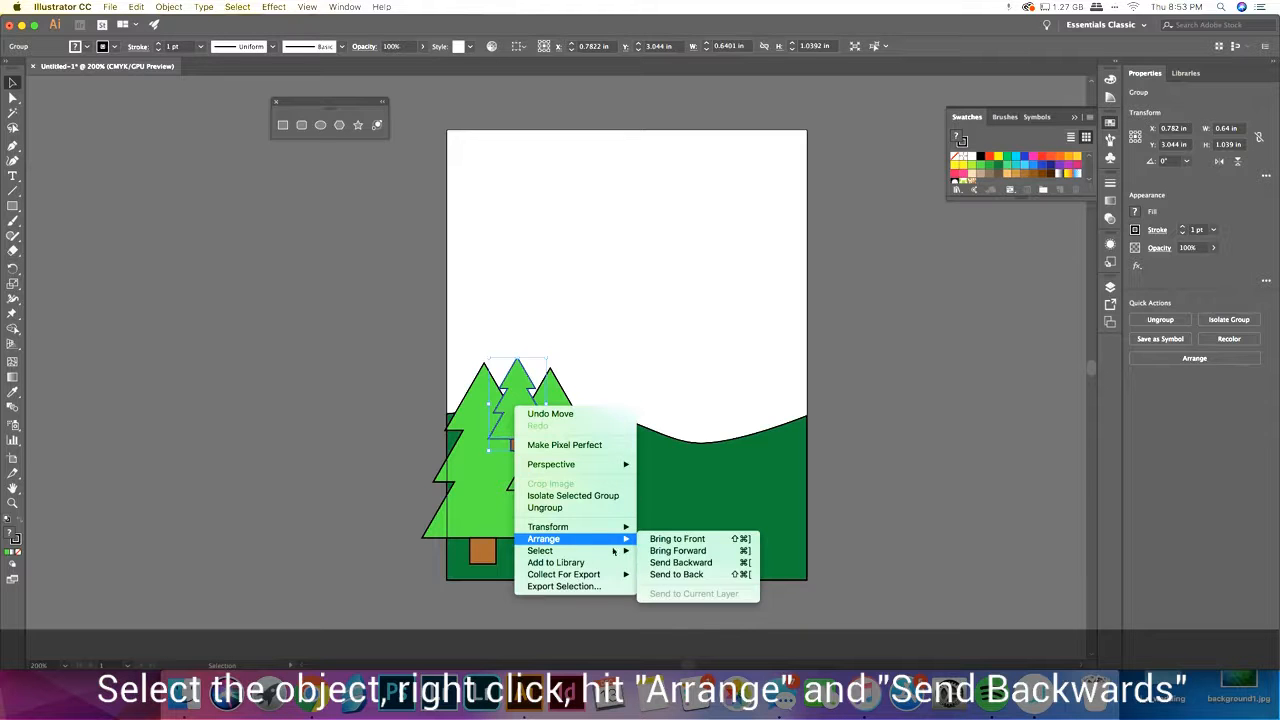
click(672, 565)
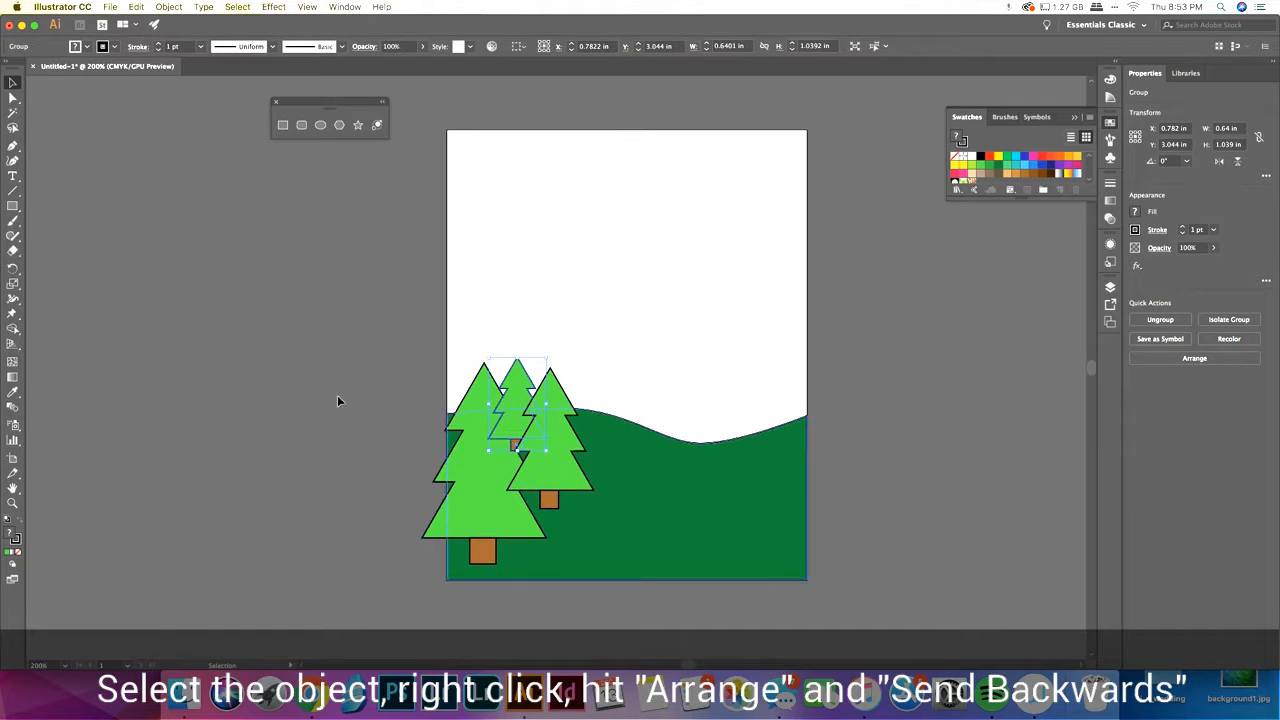
click(389, 437)
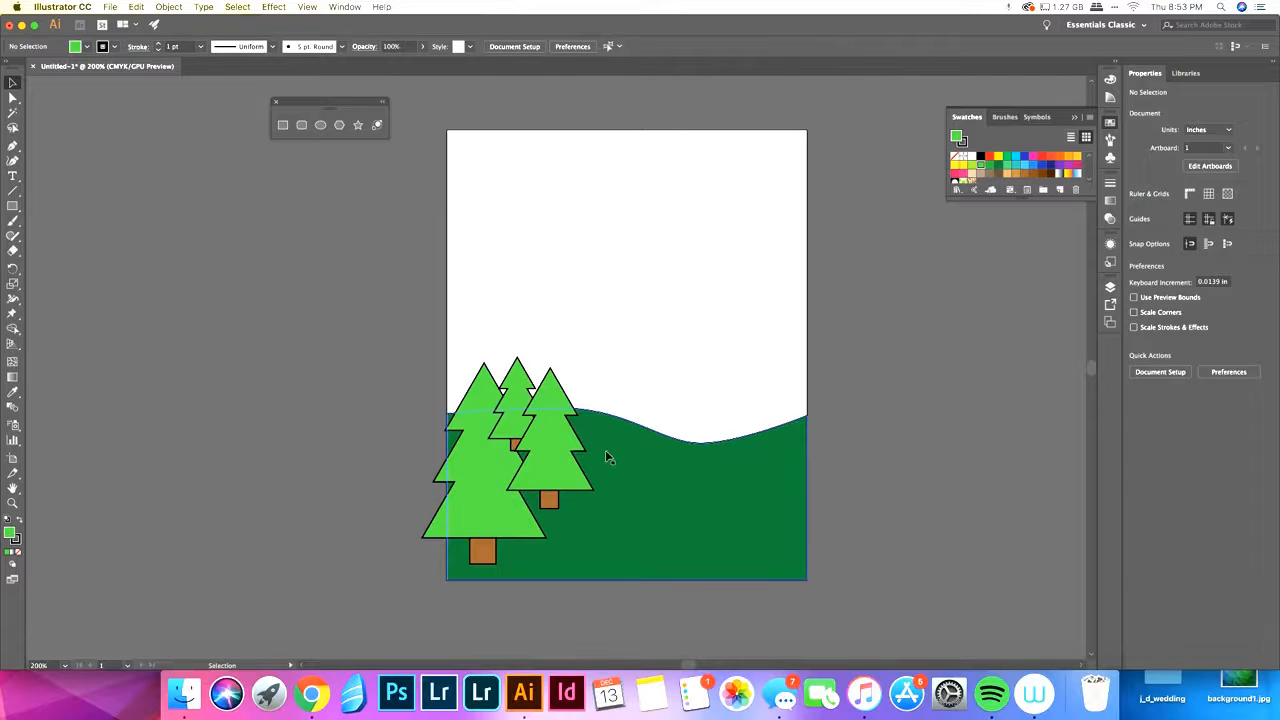
key(super+z)
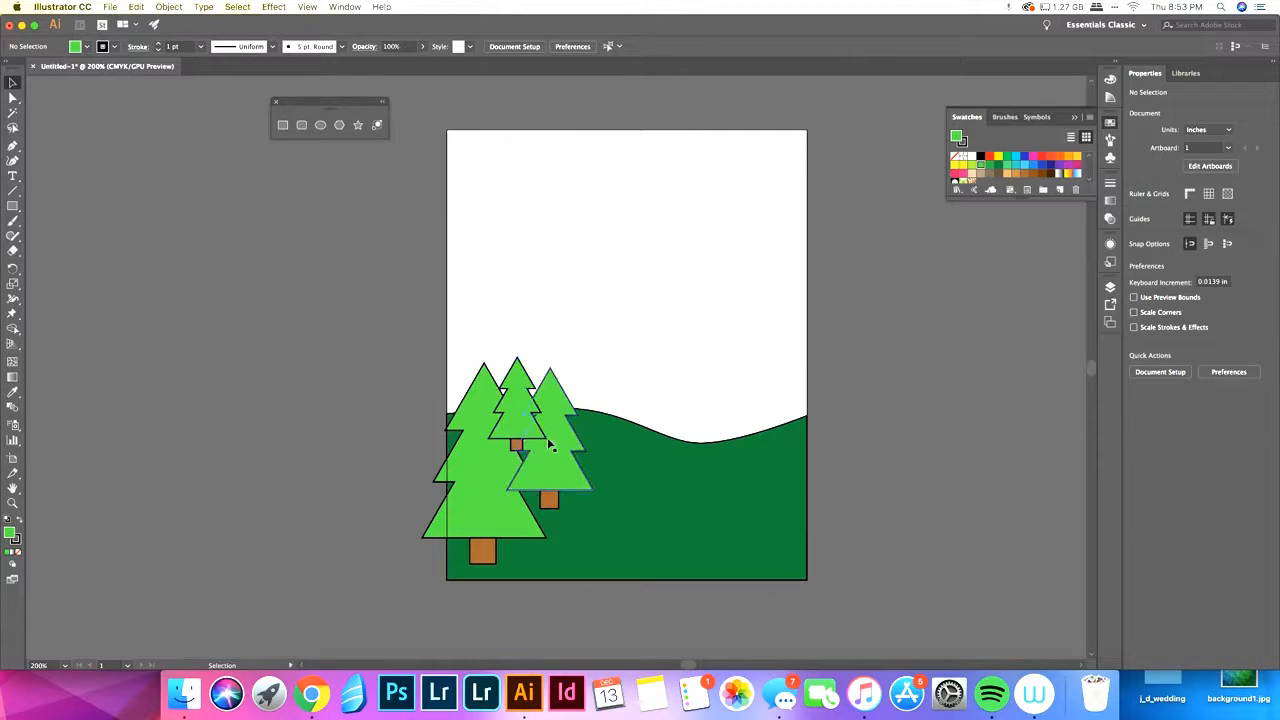
Step: Send the smallest tree backward twice in the stacking order so it sits behind the other two trees
right_click(512, 410)
click(502, 398)
click(518, 401)
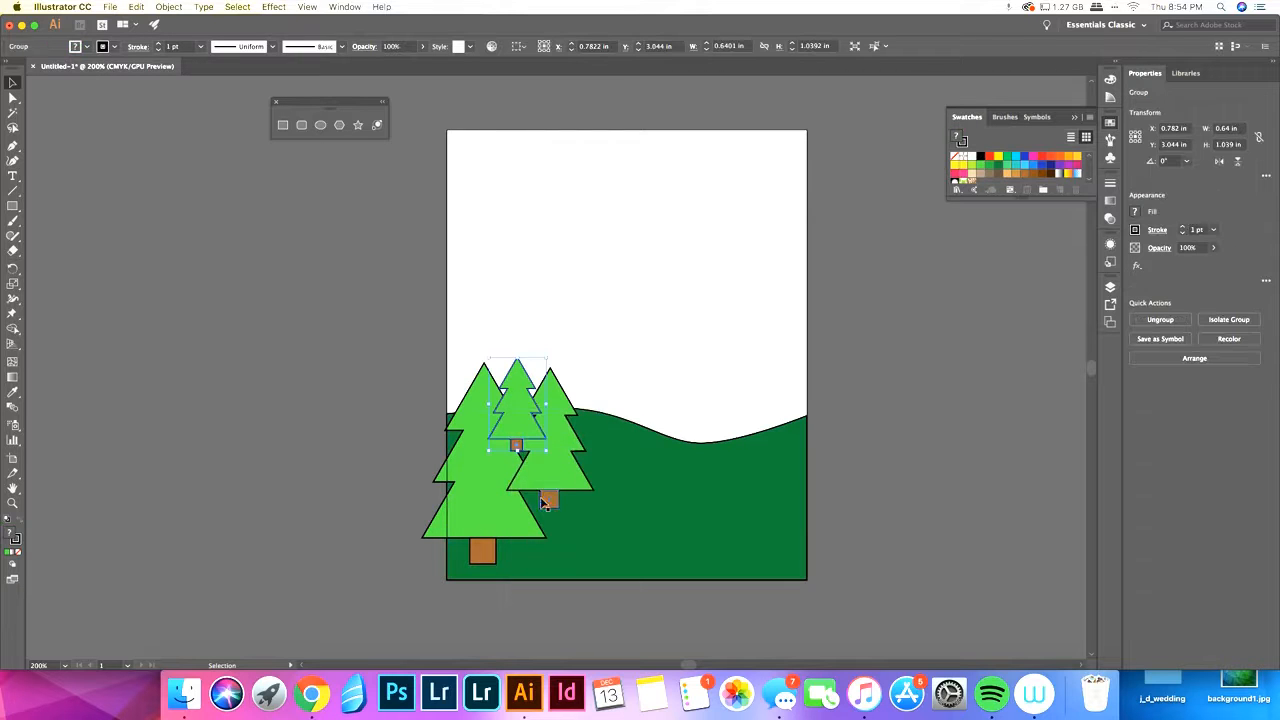
right_click(518, 414)
mouse_move(561, 549)
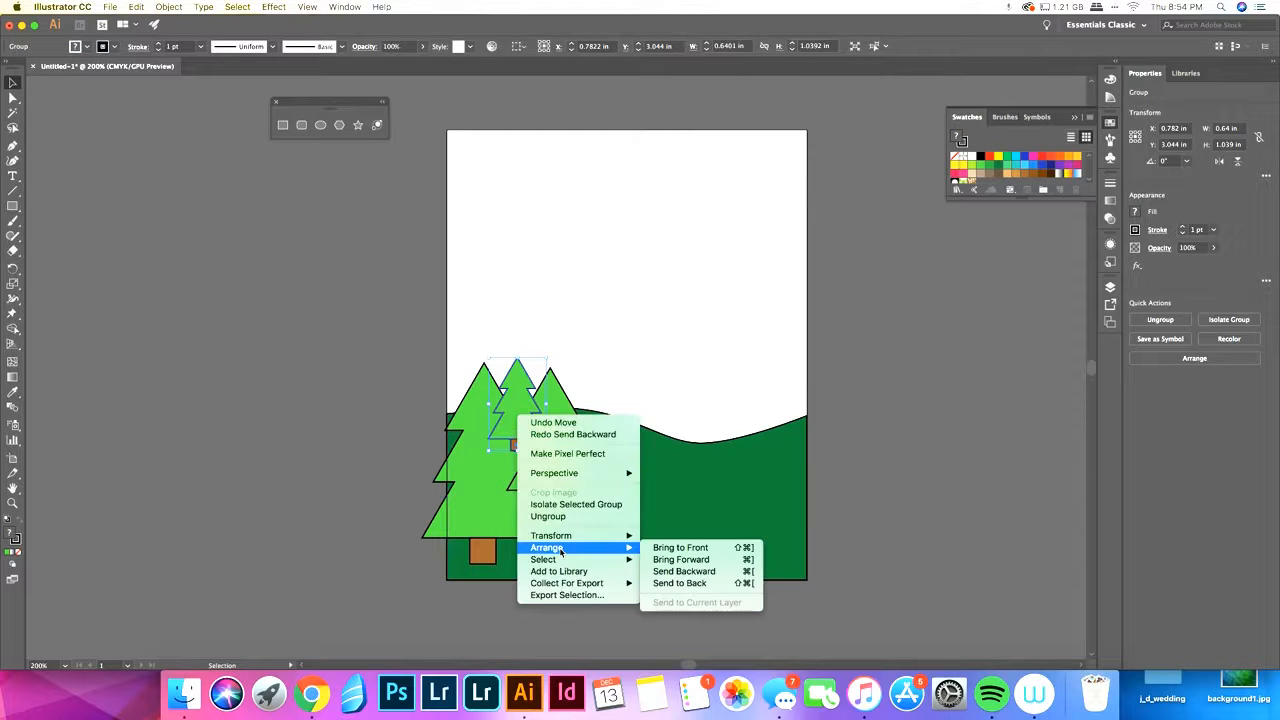
click(684, 571)
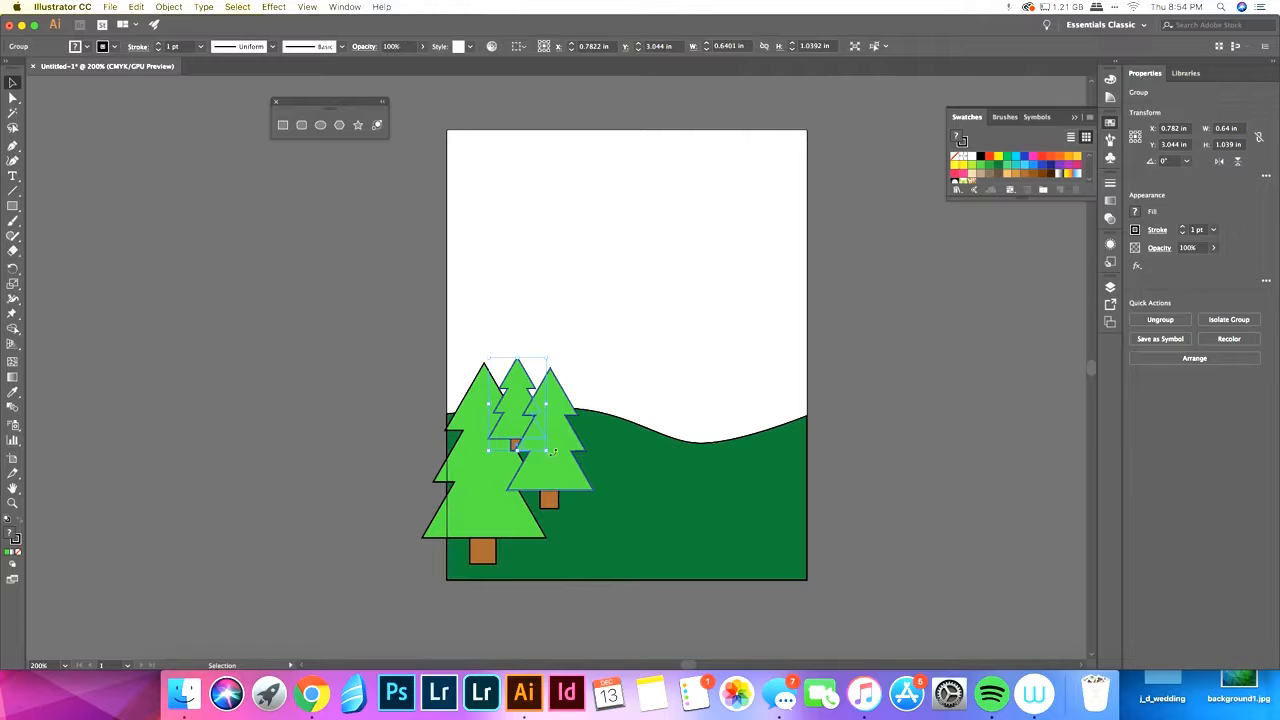
right_click(505, 404)
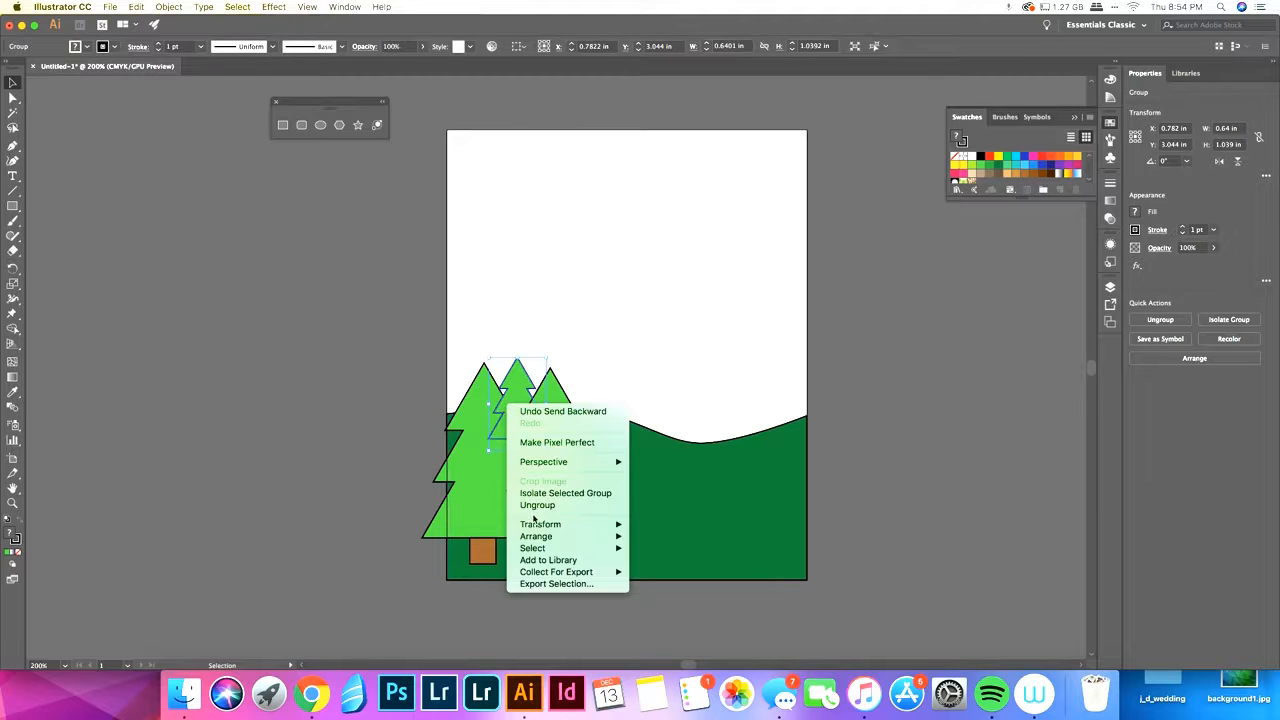
mouse_move(537, 537)
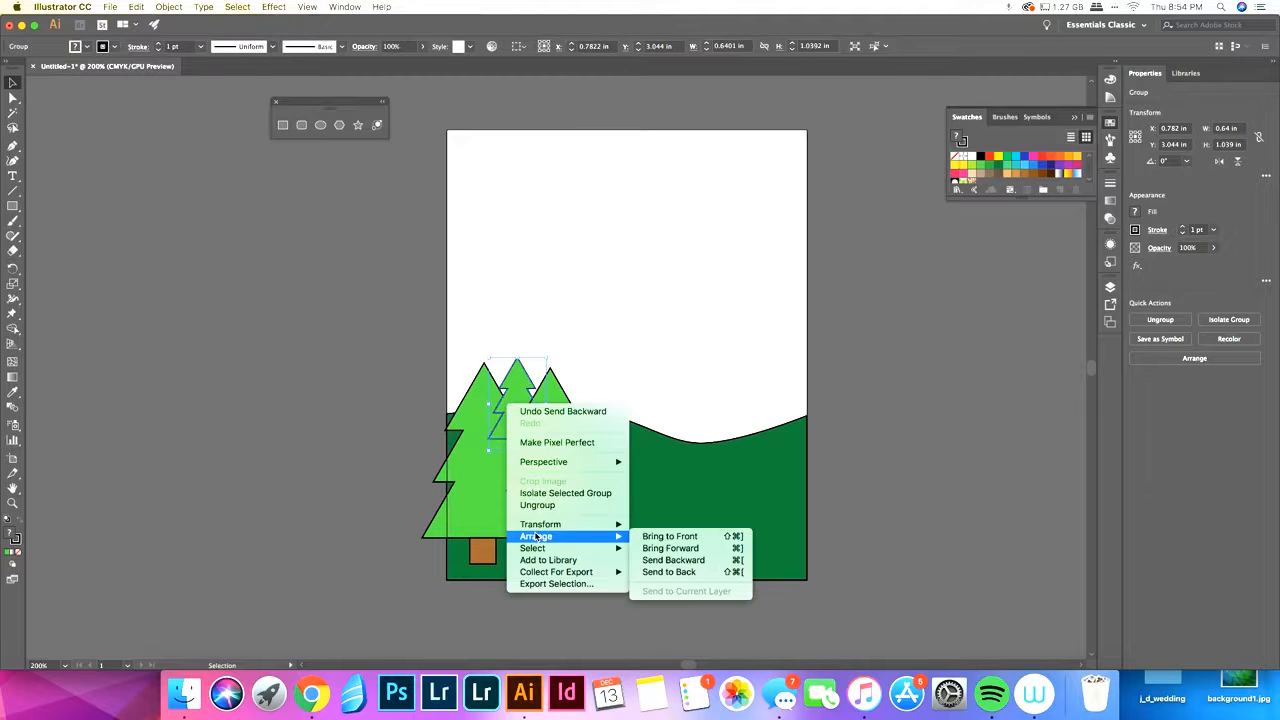
click(663, 570)
click(352, 428)
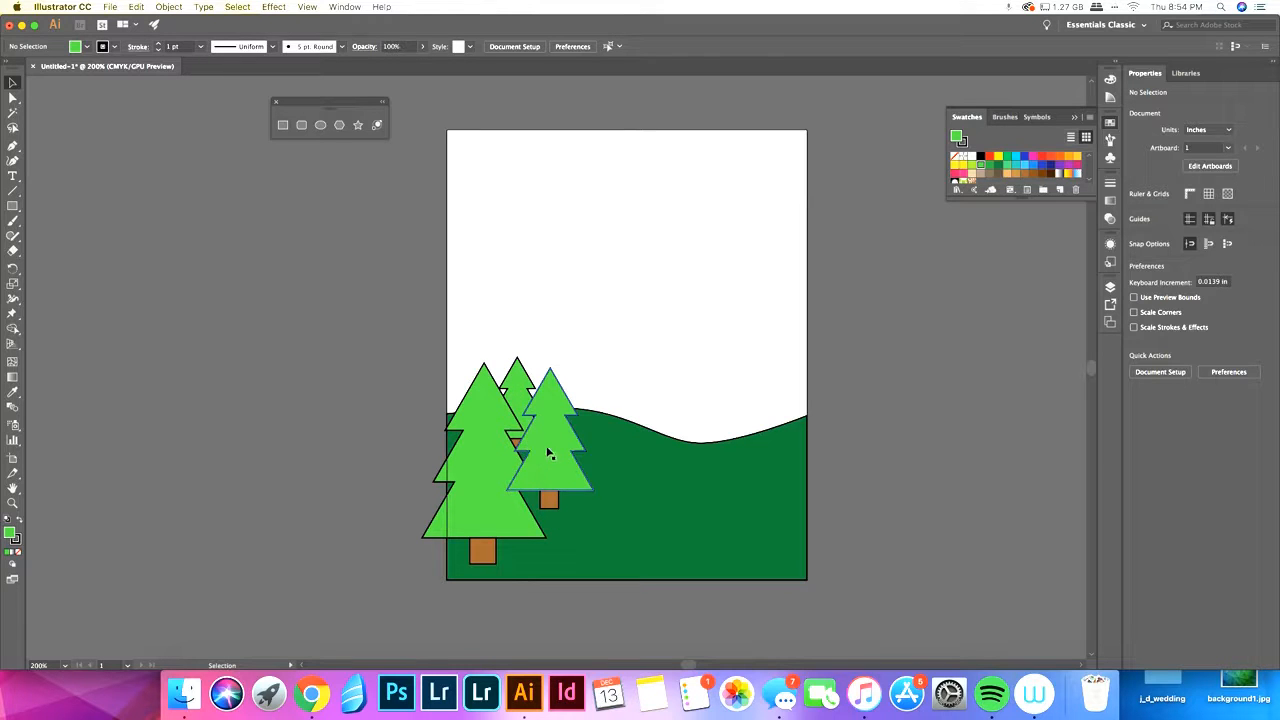
Step: Bring the largest tree forward one level so it overlaps the medium tree
click(479, 456)
right_click(480, 468)
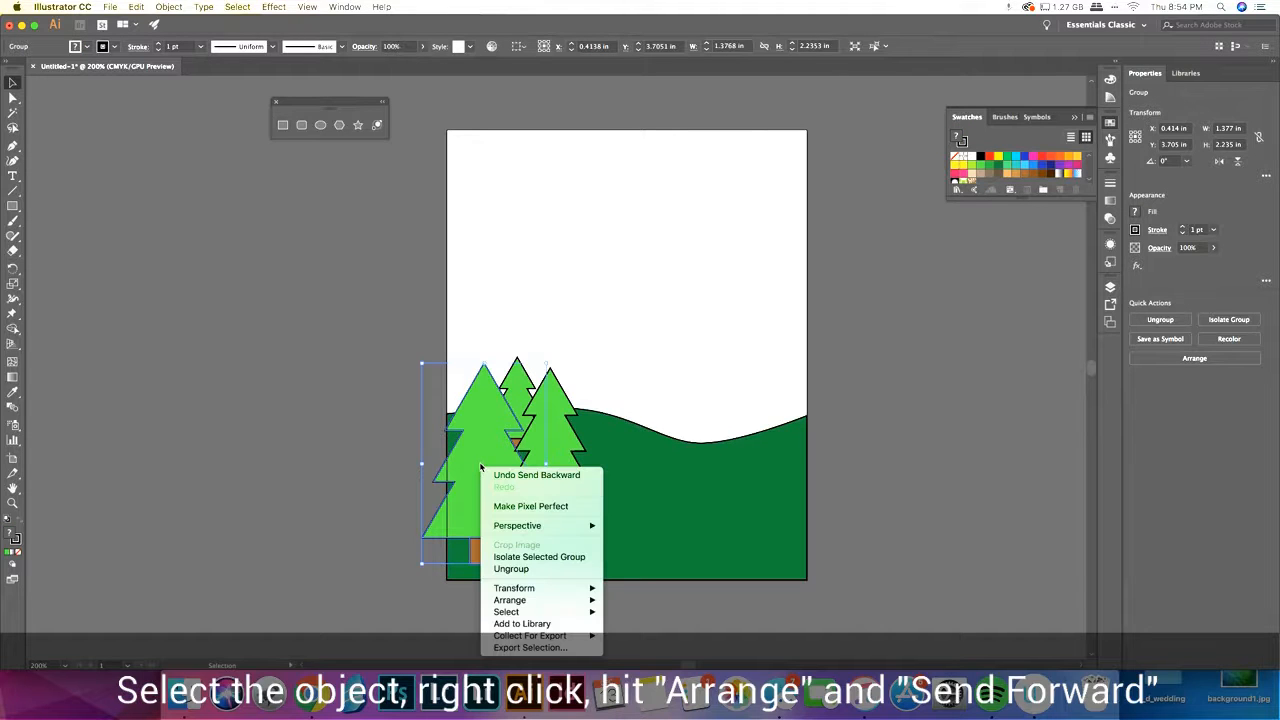
mouse_move(541, 602)
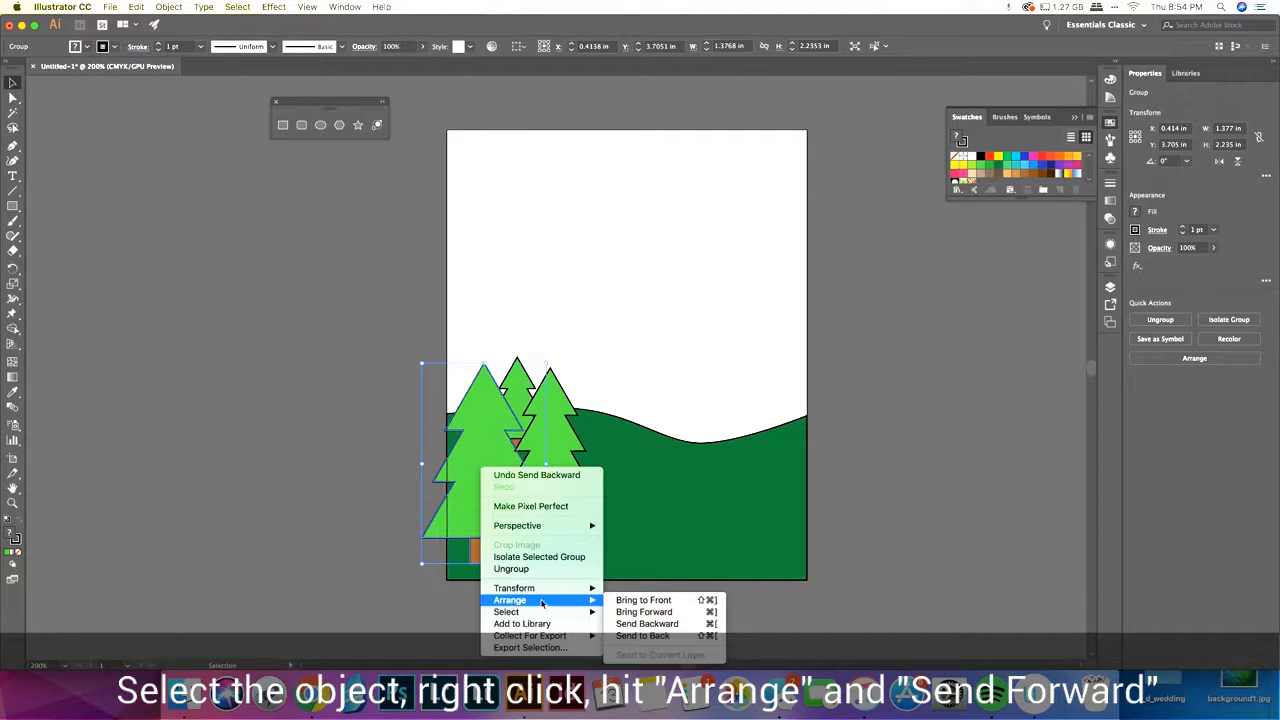
click(628, 613)
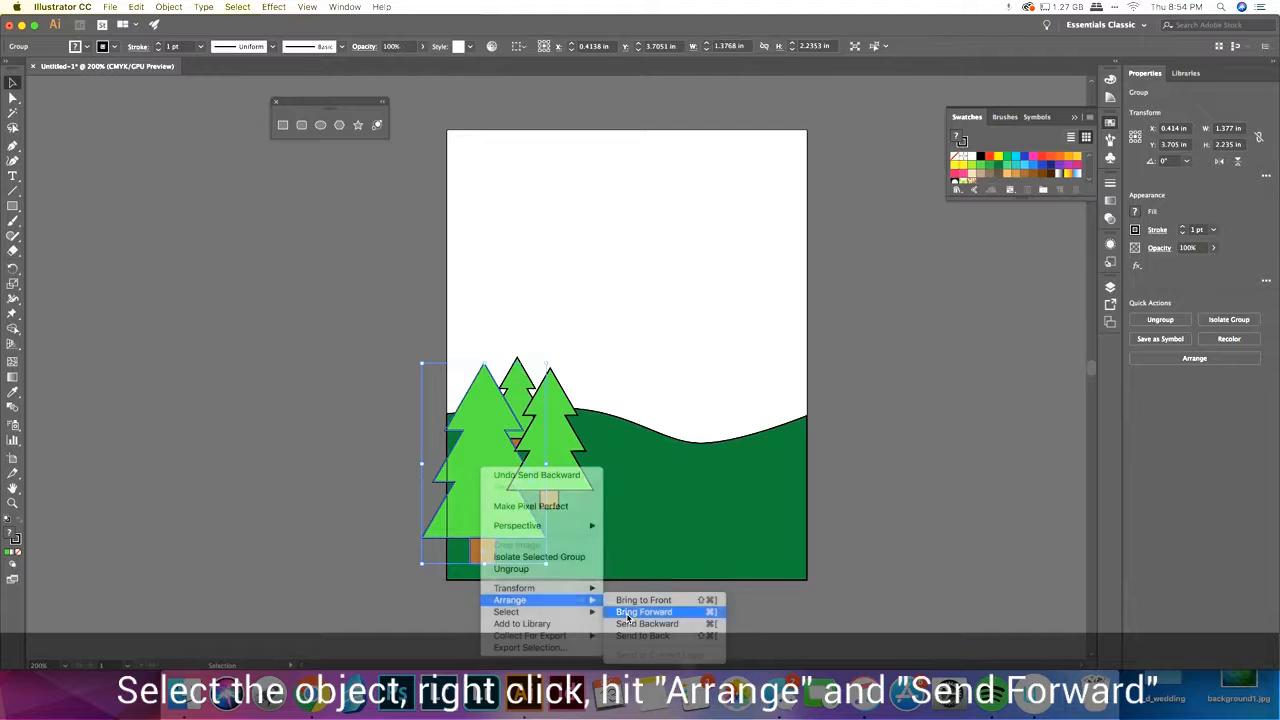
click(314, 437)
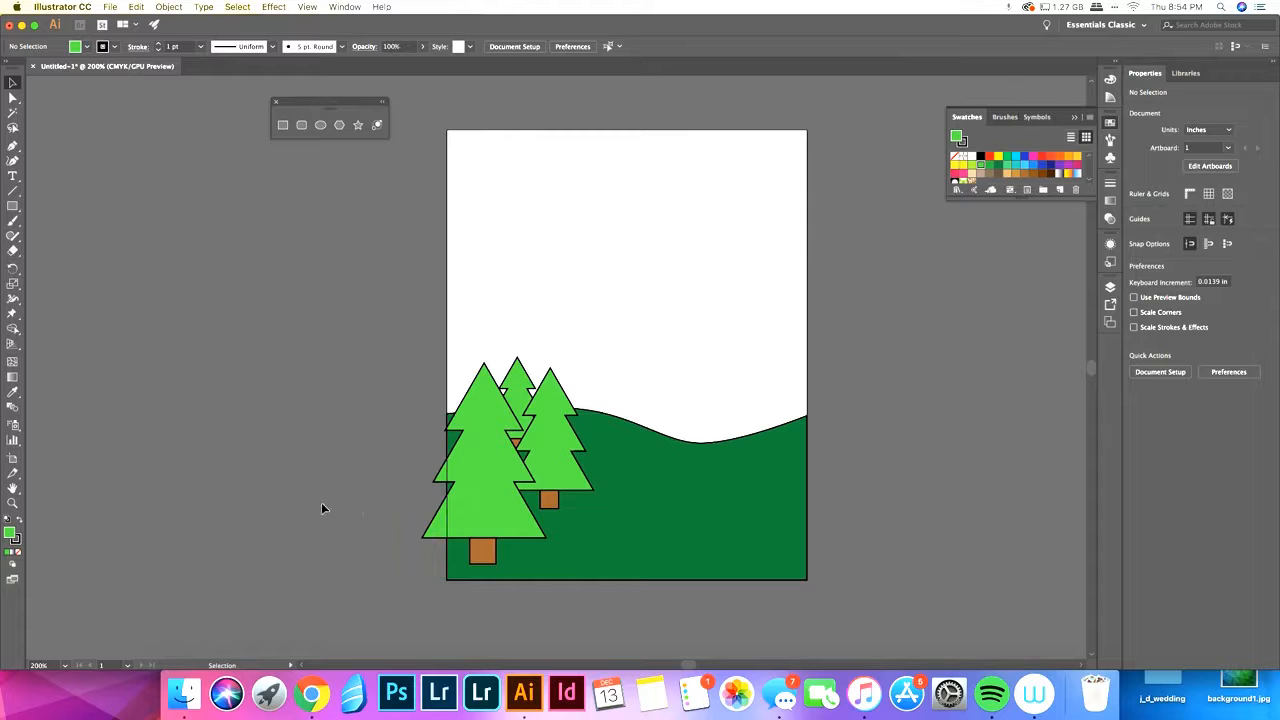
Step: Group the large, medium and small trees into one cluster
click(472, 488)
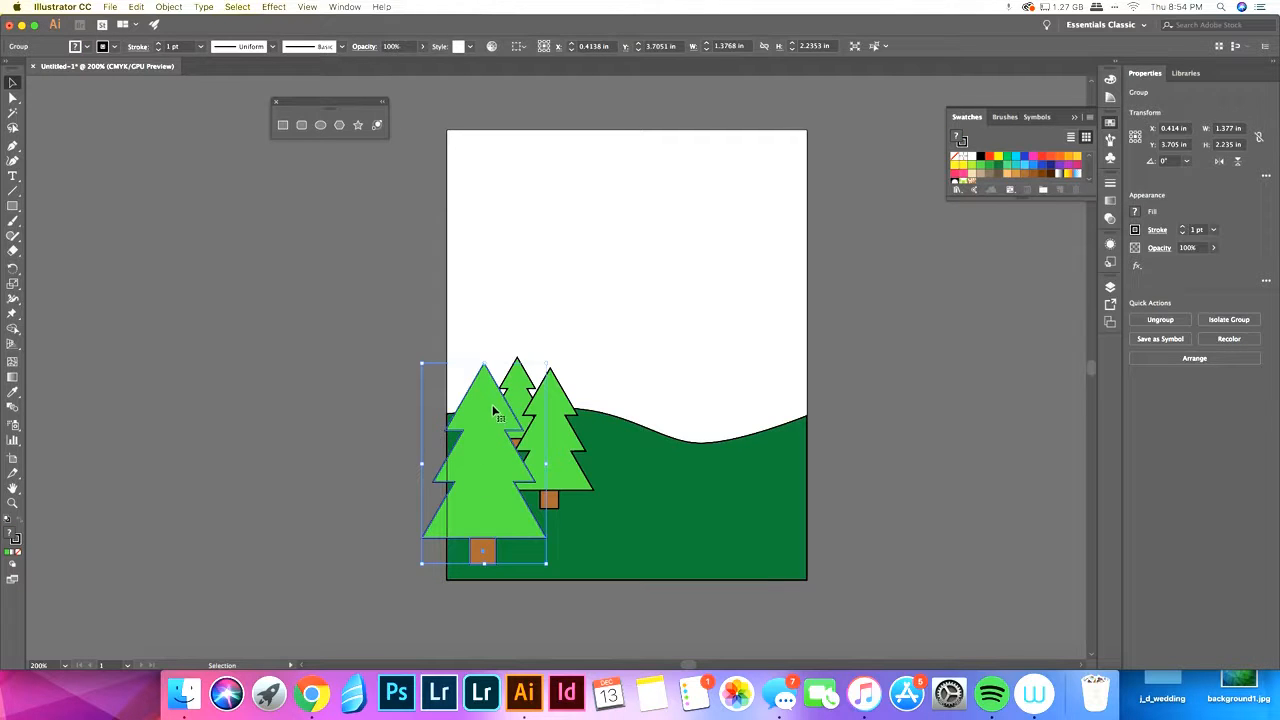
shift+click(518, 368)
shift+click(565, 428)
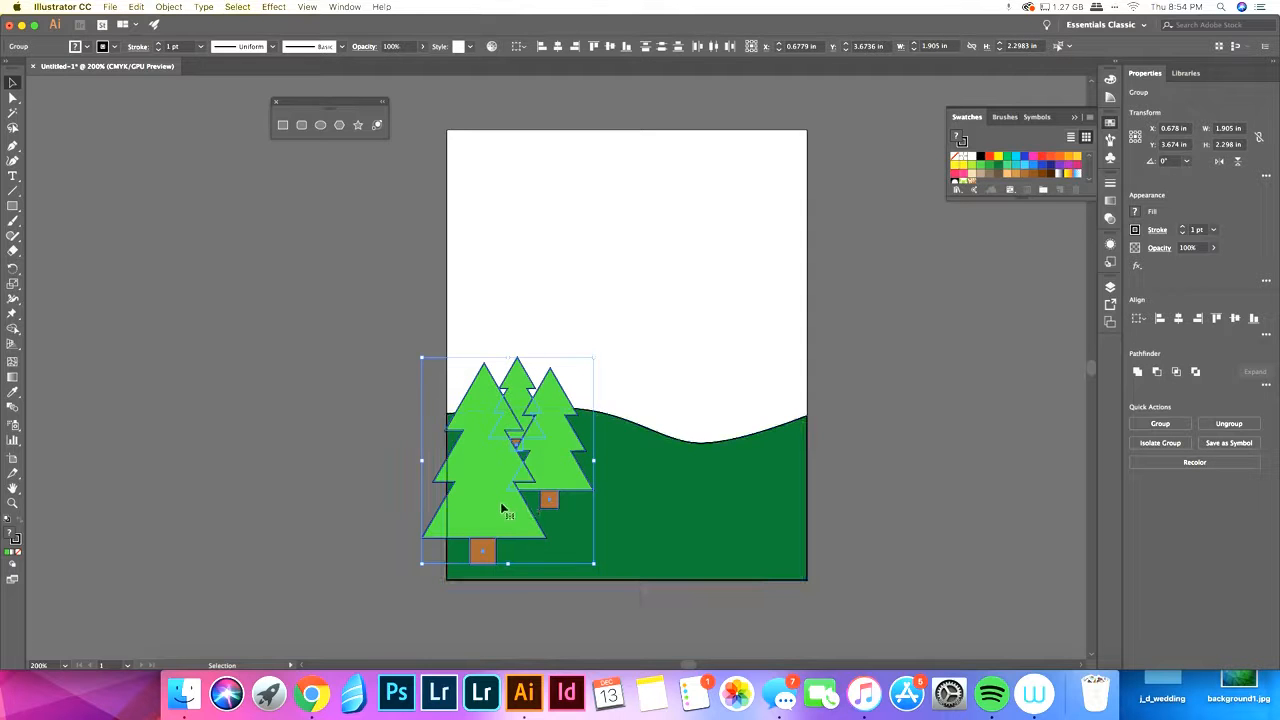
right_click(500, 440)
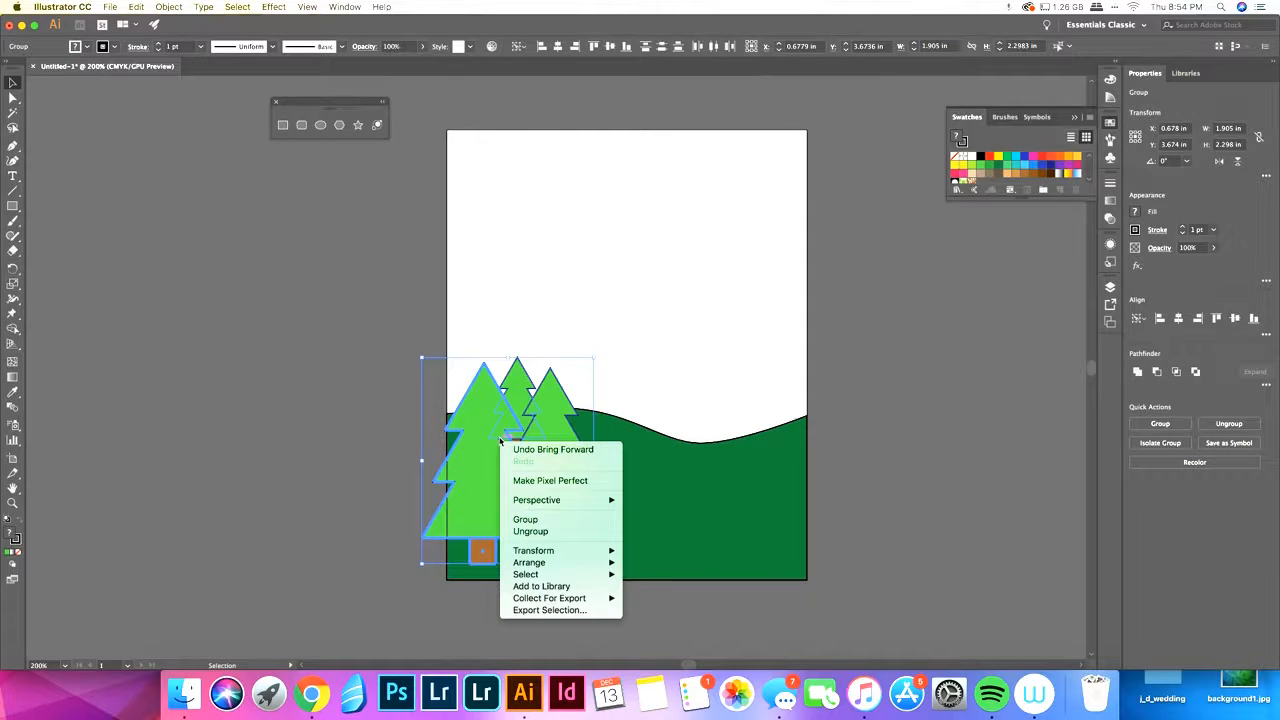
click(525, 519)
click(346, 474)
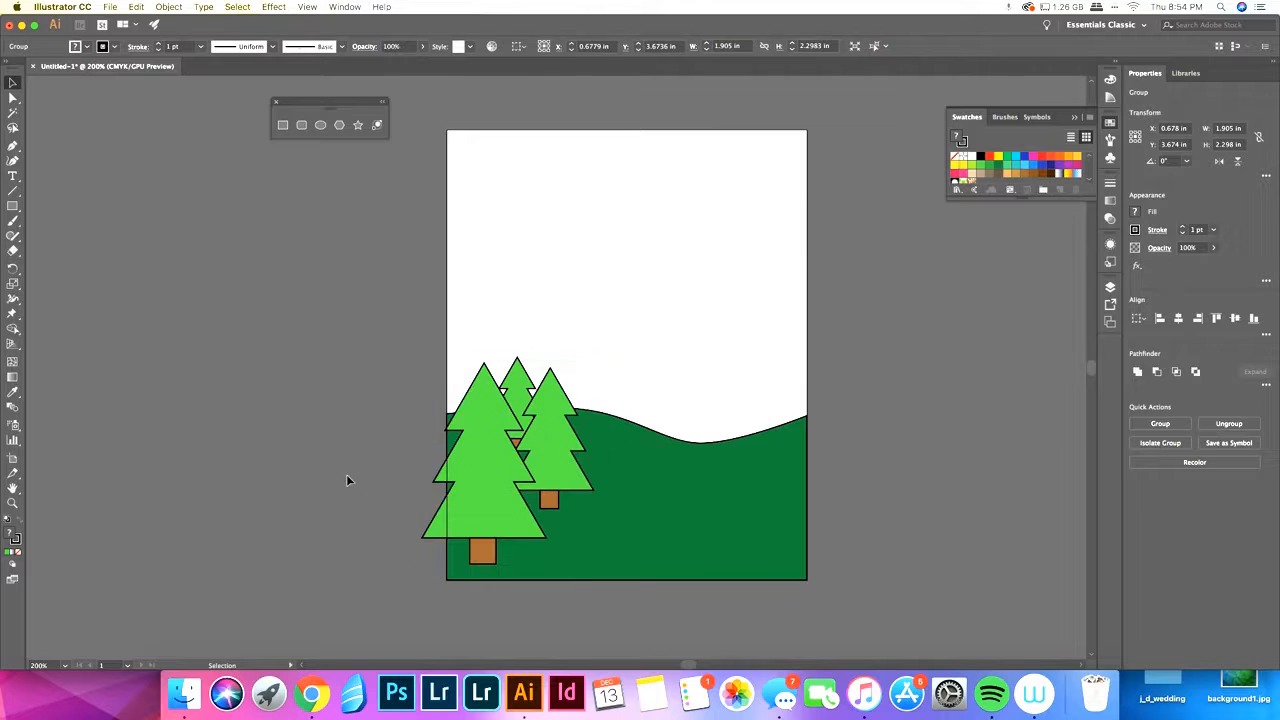
Step: Duplicate the tree cluster horizontally onto the right side of the hill, at about X 3.16 in and Y 3.65 in
click(441, 531)
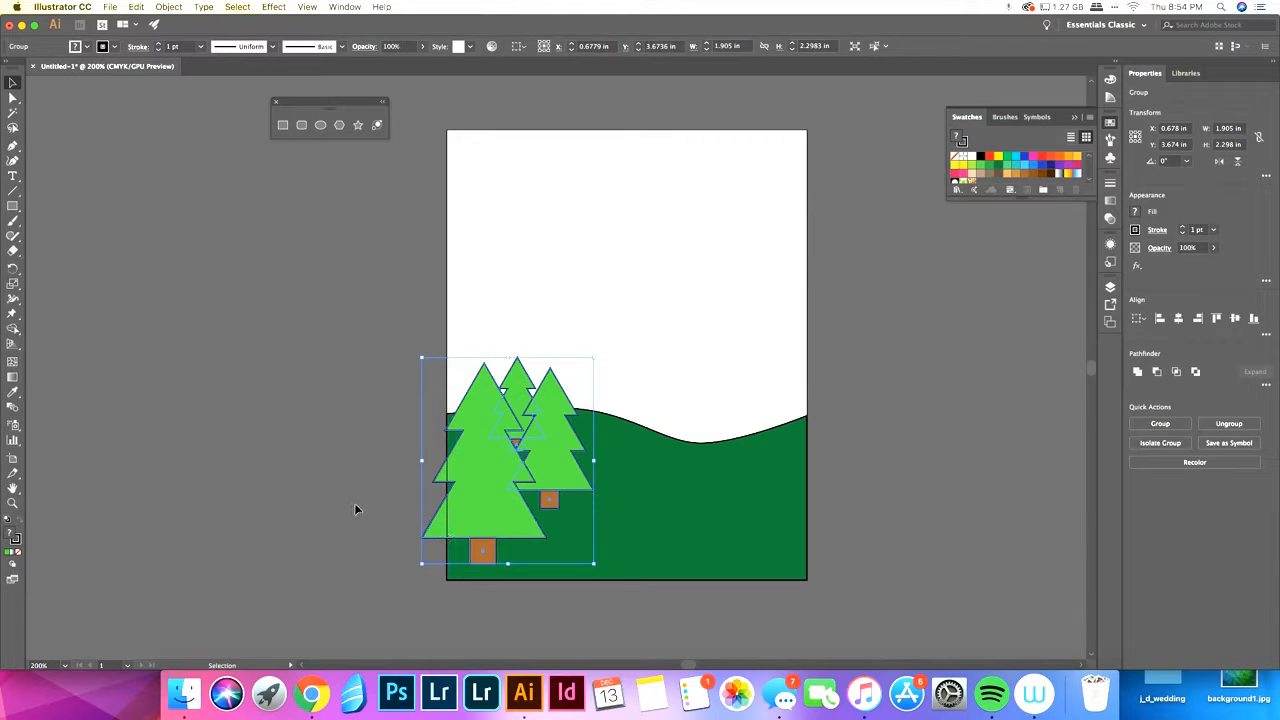
scroll(357, 509, right, 1)
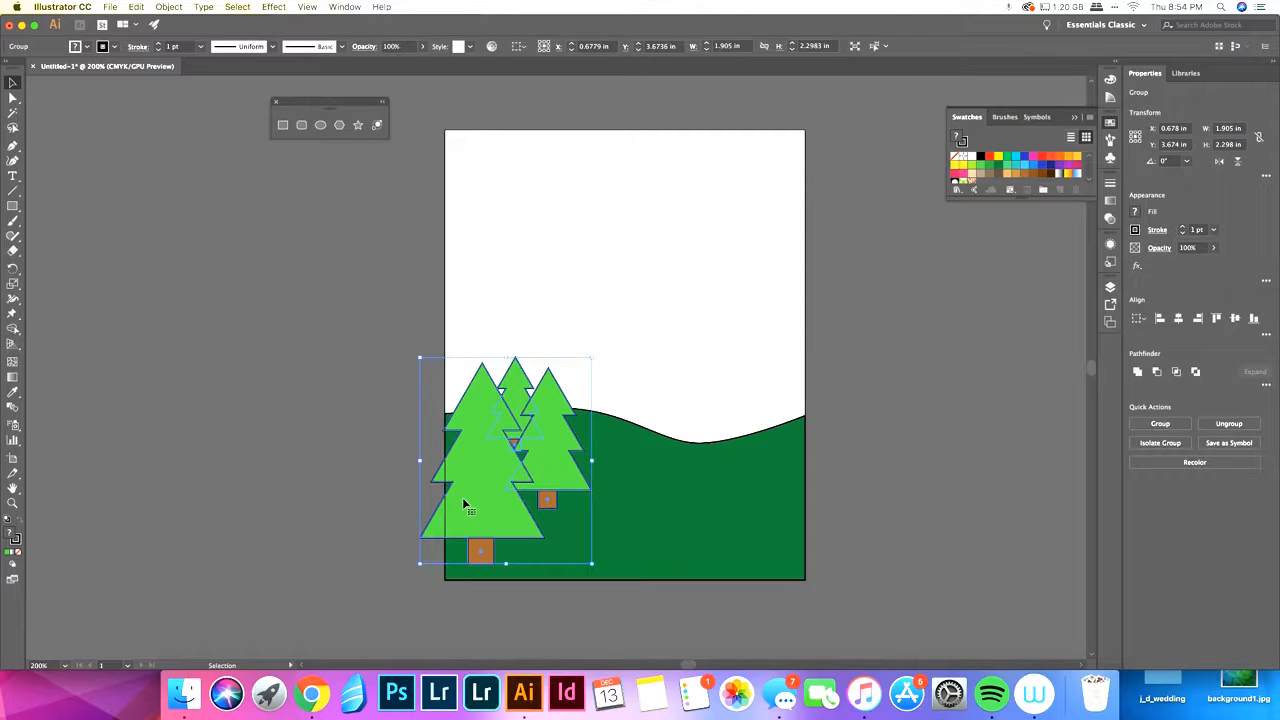
scroll(464, 503, down, 3)
drag(488, 502, 577, 503)
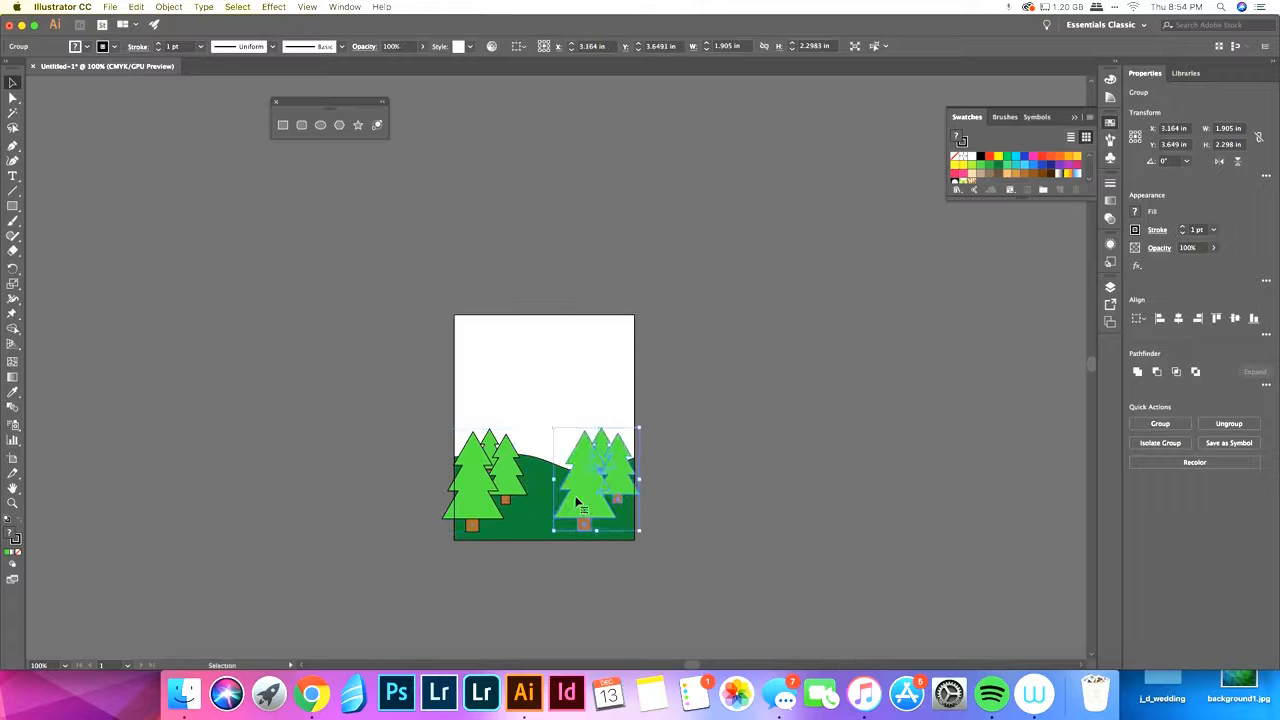
scroll(576, 502, up, 3)
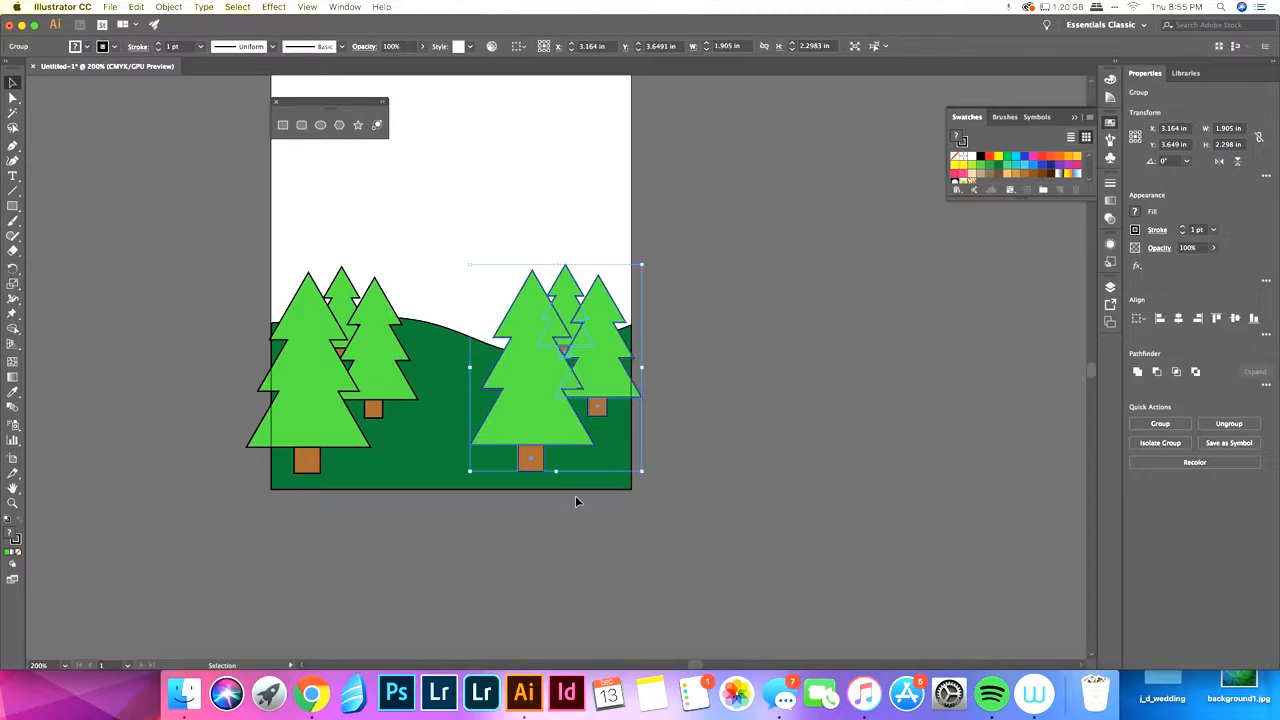
scroll(640, 475, up, 1)
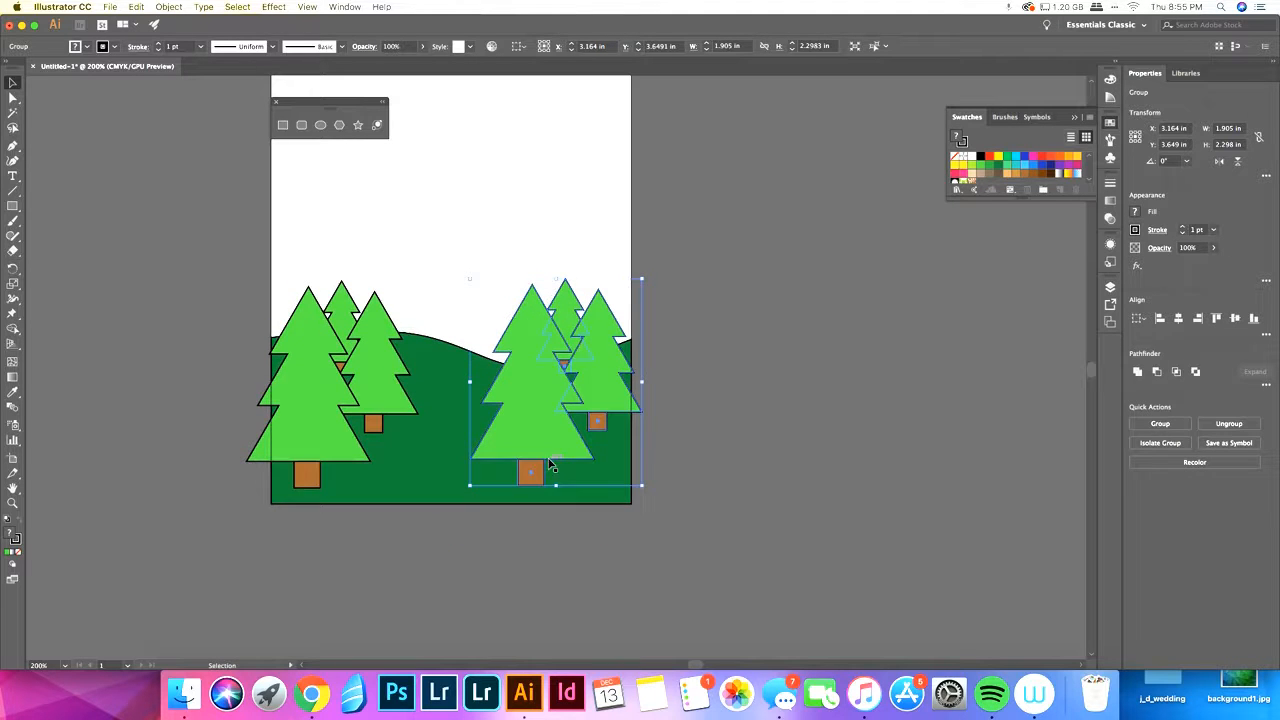
click(708, 440)
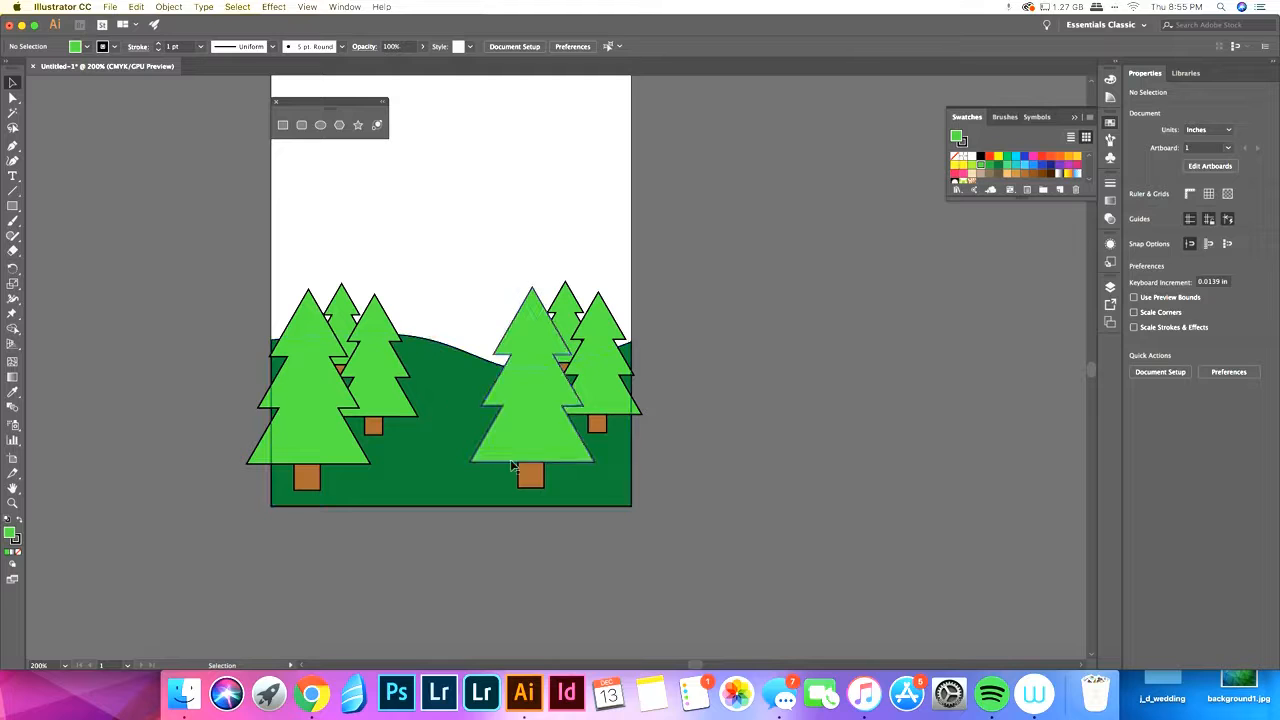
click(541, 393)
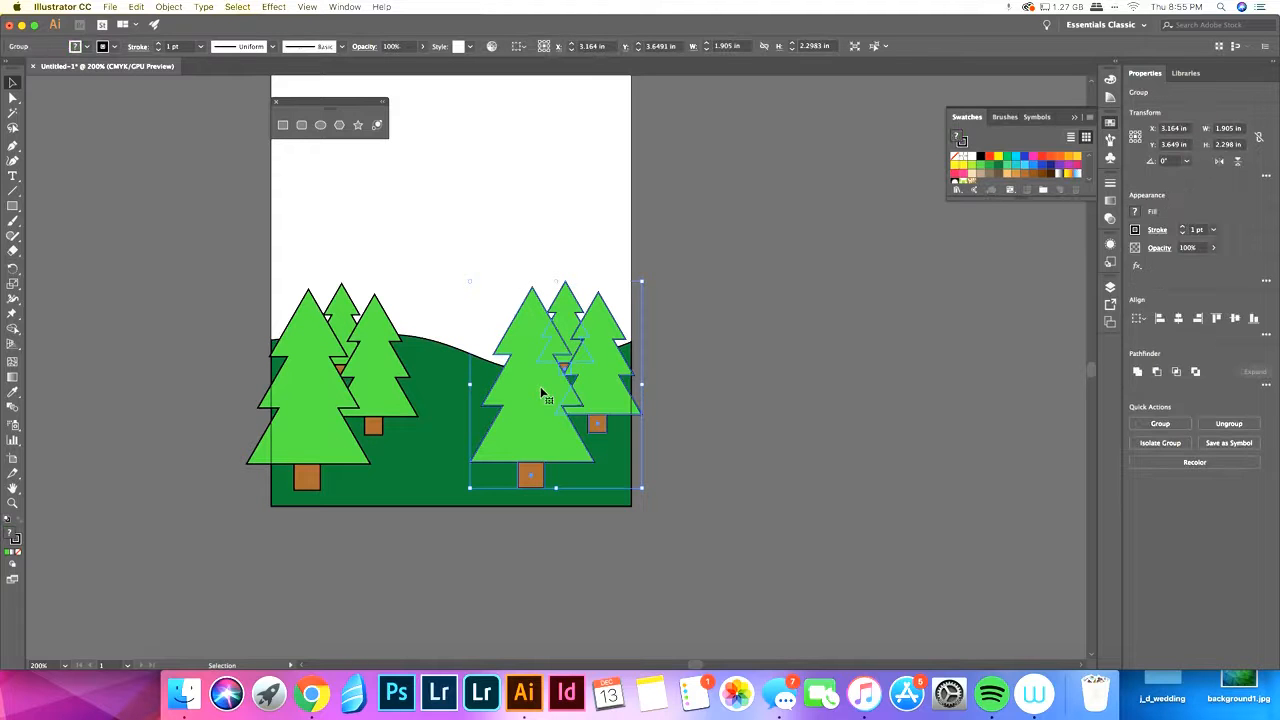
right_click(541, 393)
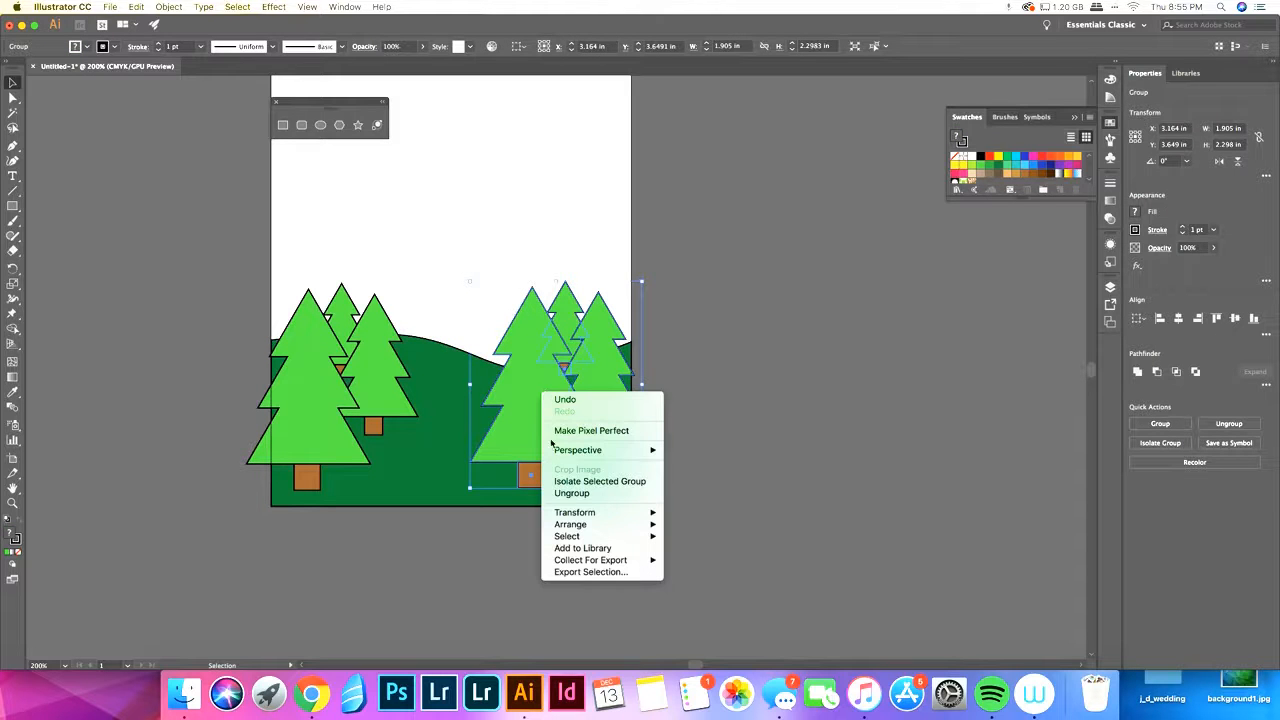
mouse_move(580, 529)
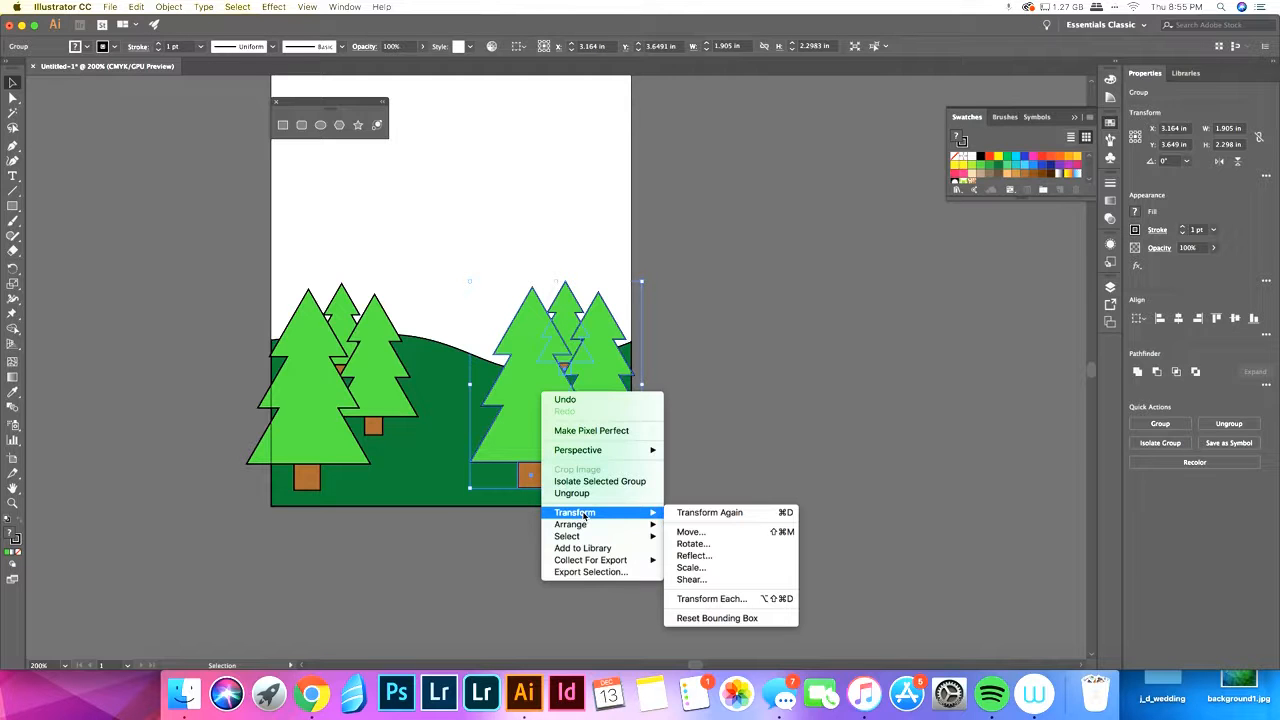
click(706, 533)
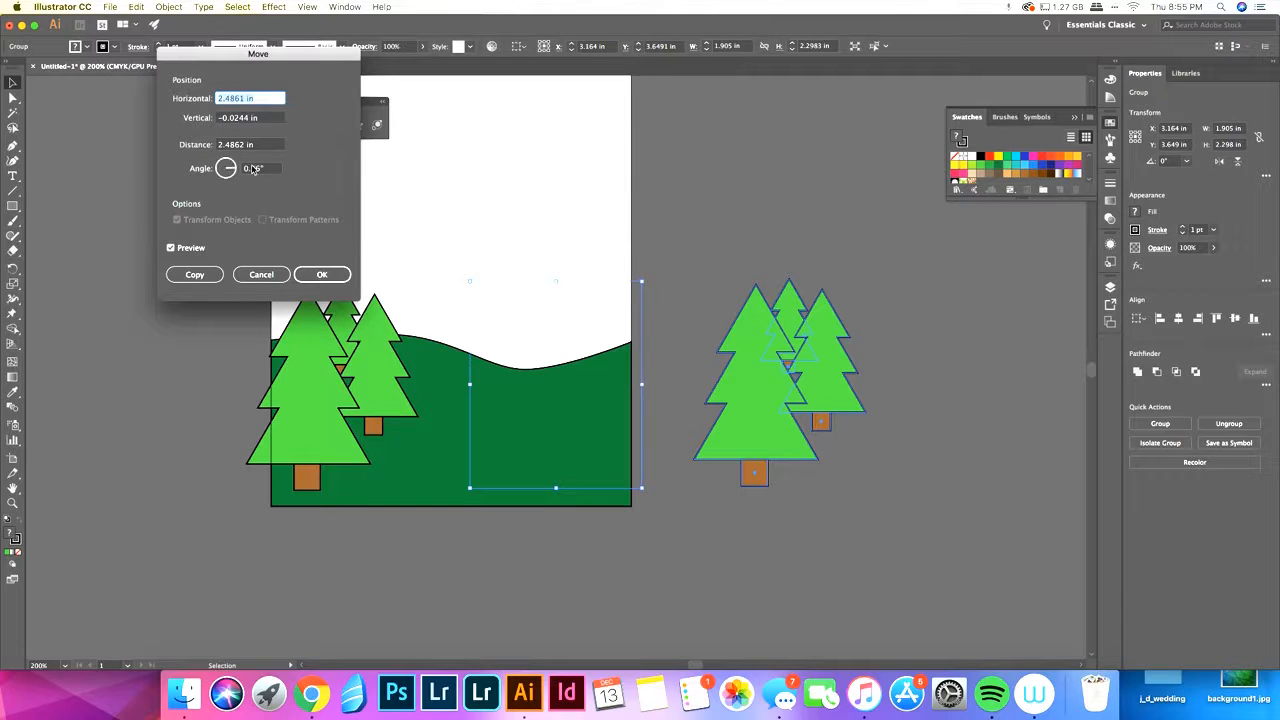
key(Tab)
key(Tab)
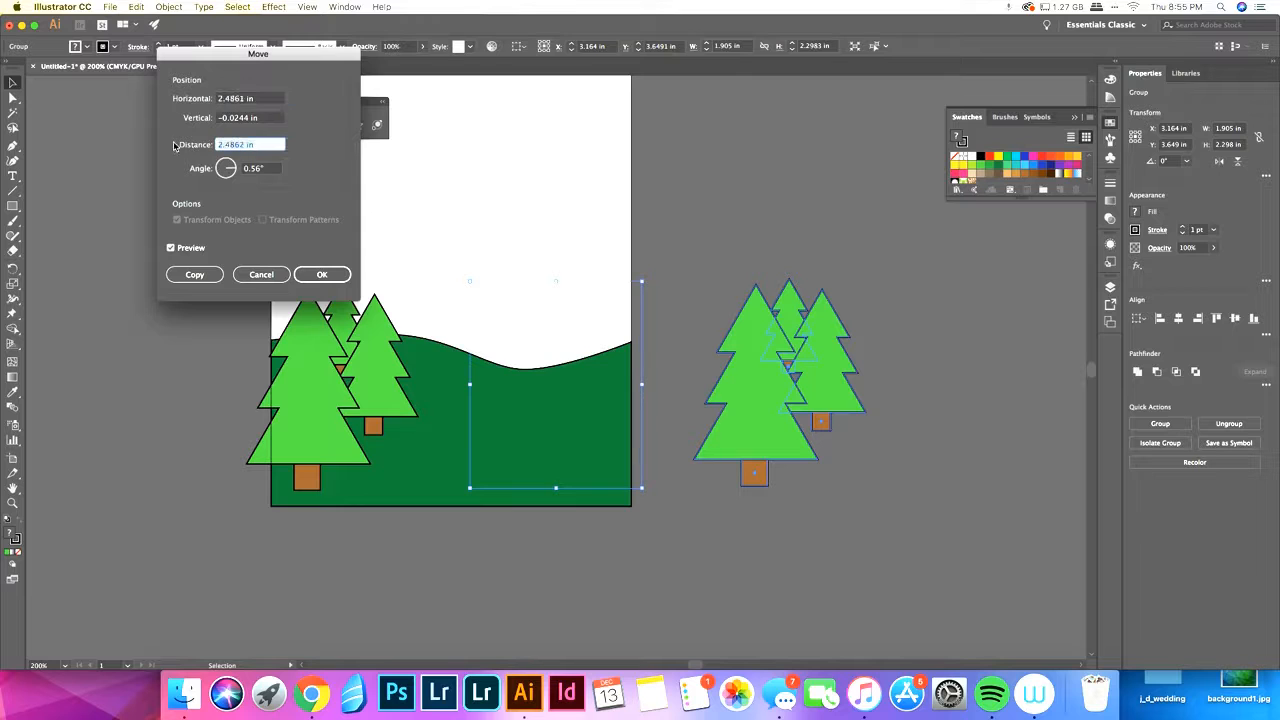
text(1)
key(Tab)
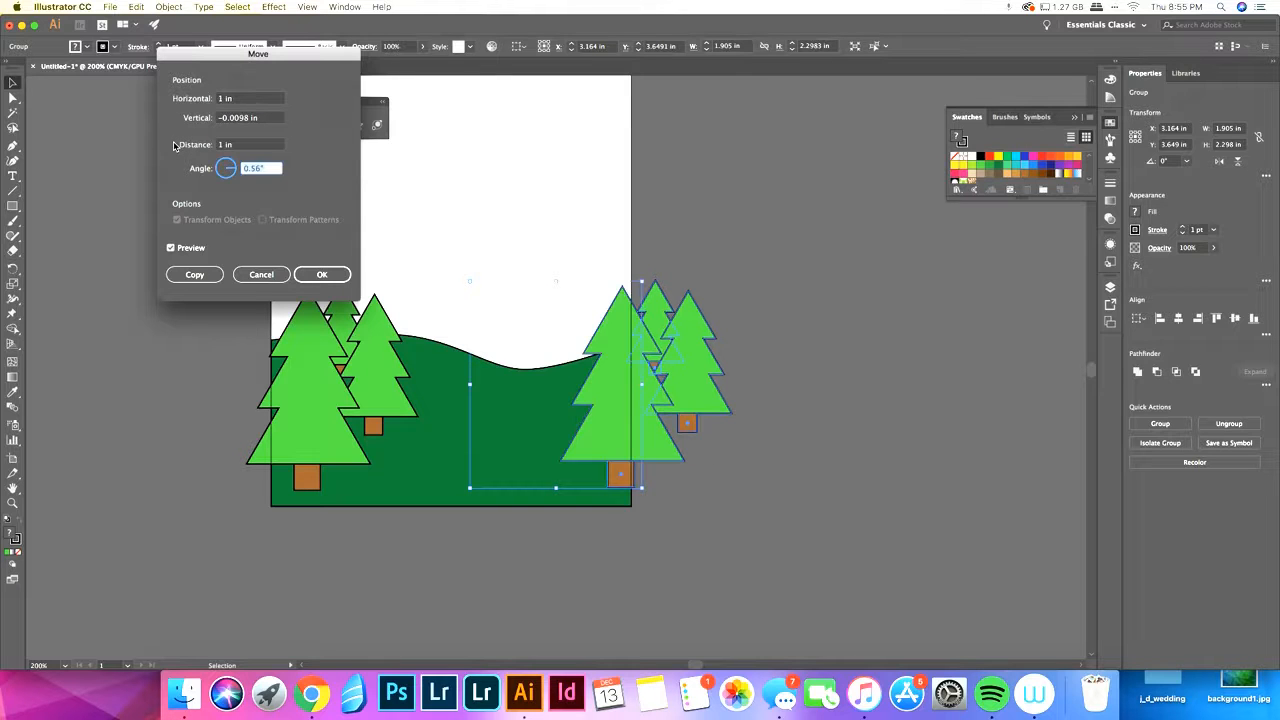
click(250, 147)
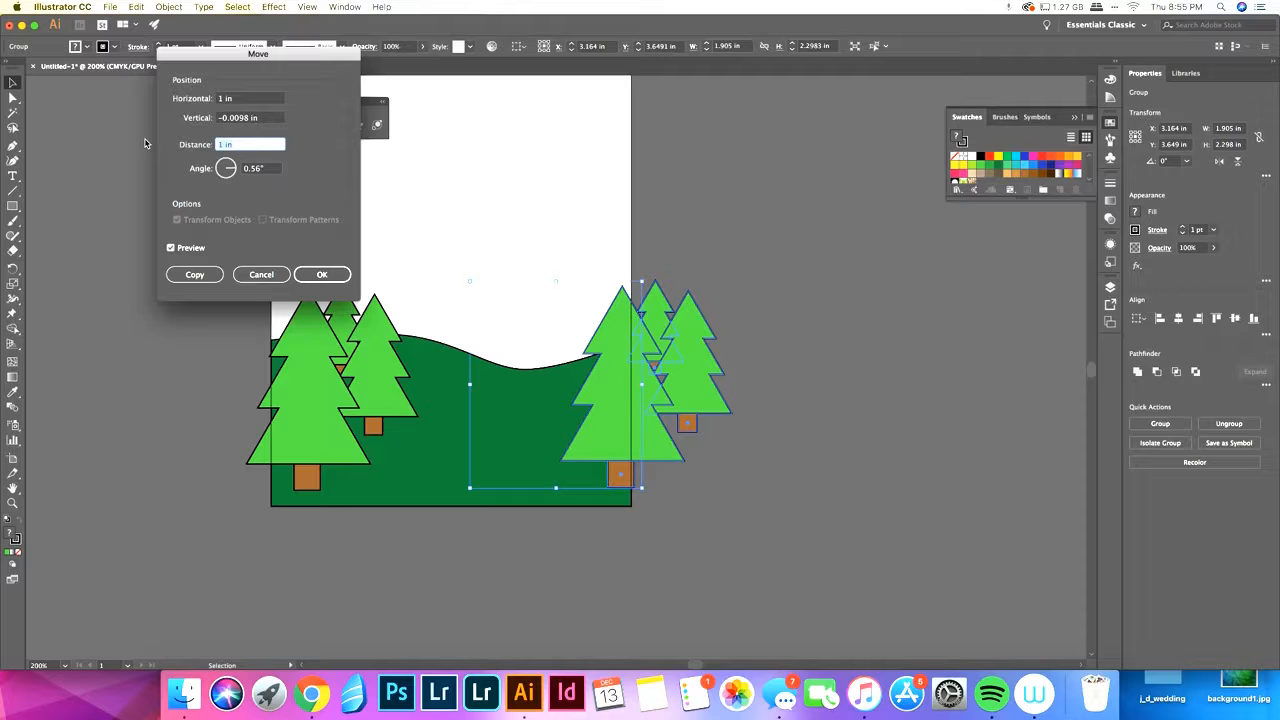
key(Tab)
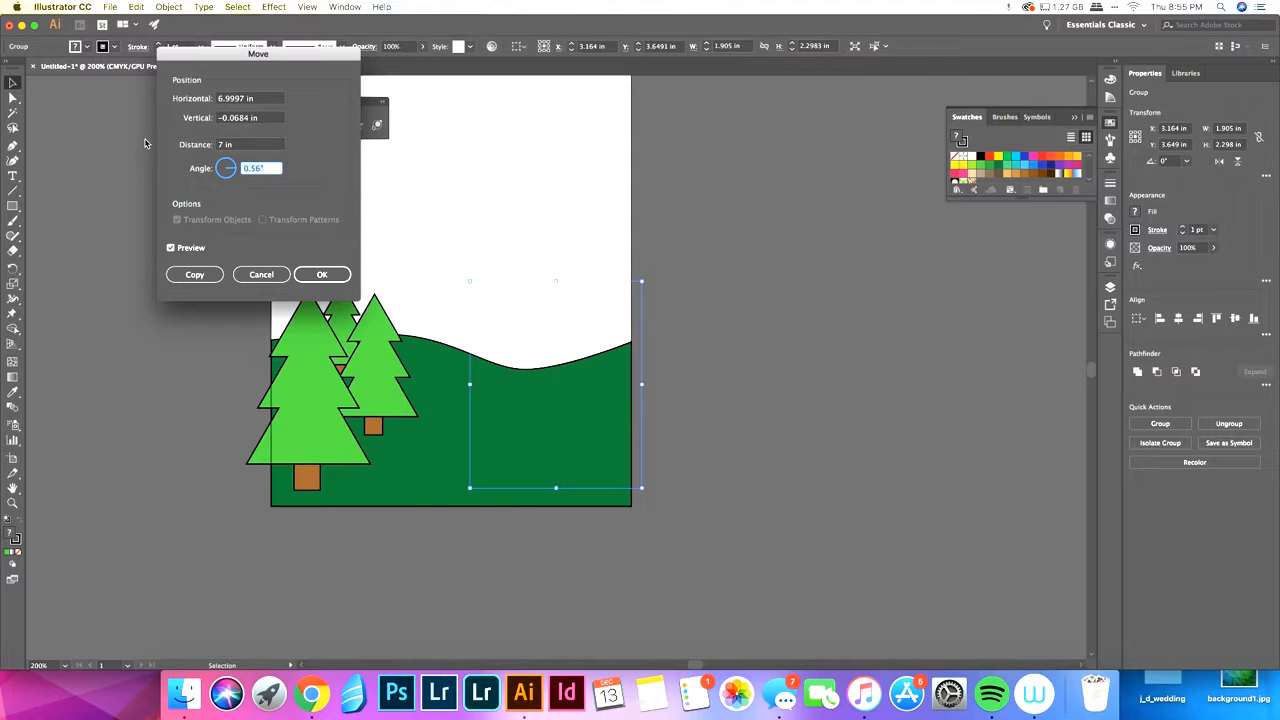
click(214, 278)
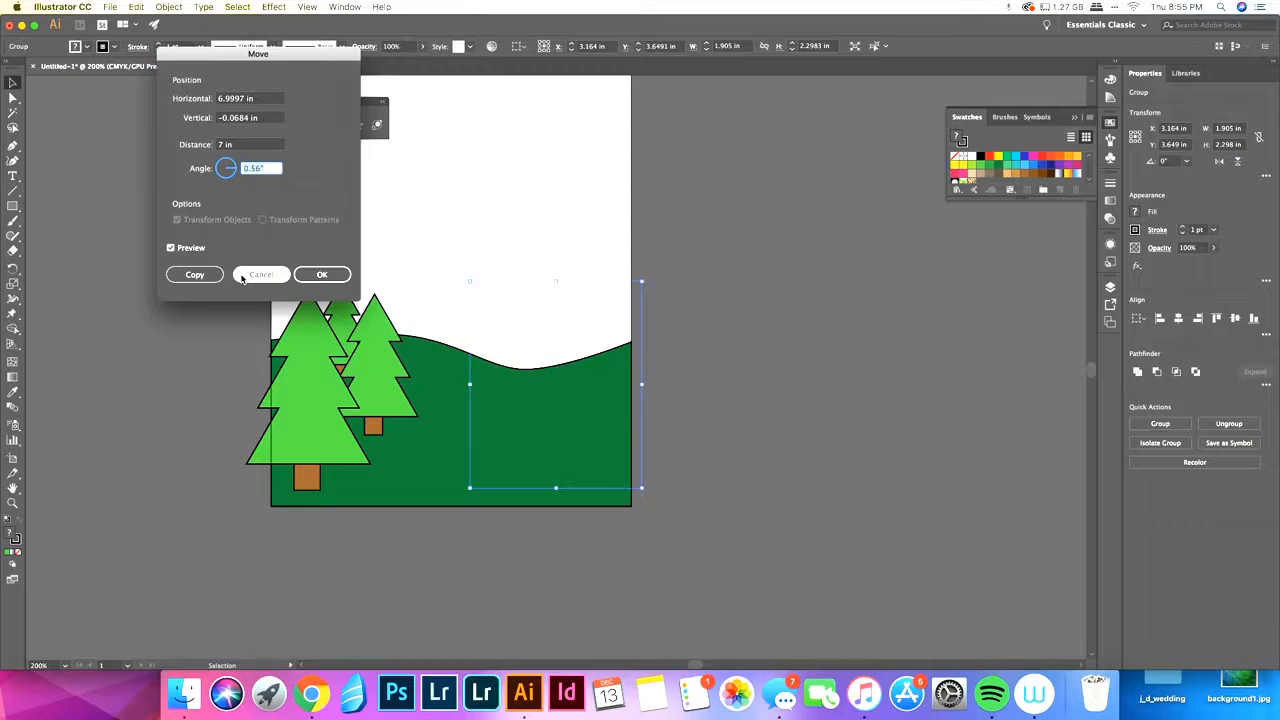
Step: Move the duplicated tree cluster slightly higher on the hill, to about X 3.17 in and Y 3.56 in
mouse_move(553, 405)
mouse_down()
mouse_move(737, 403)
mouse_move(548, 396)
mouse_up()
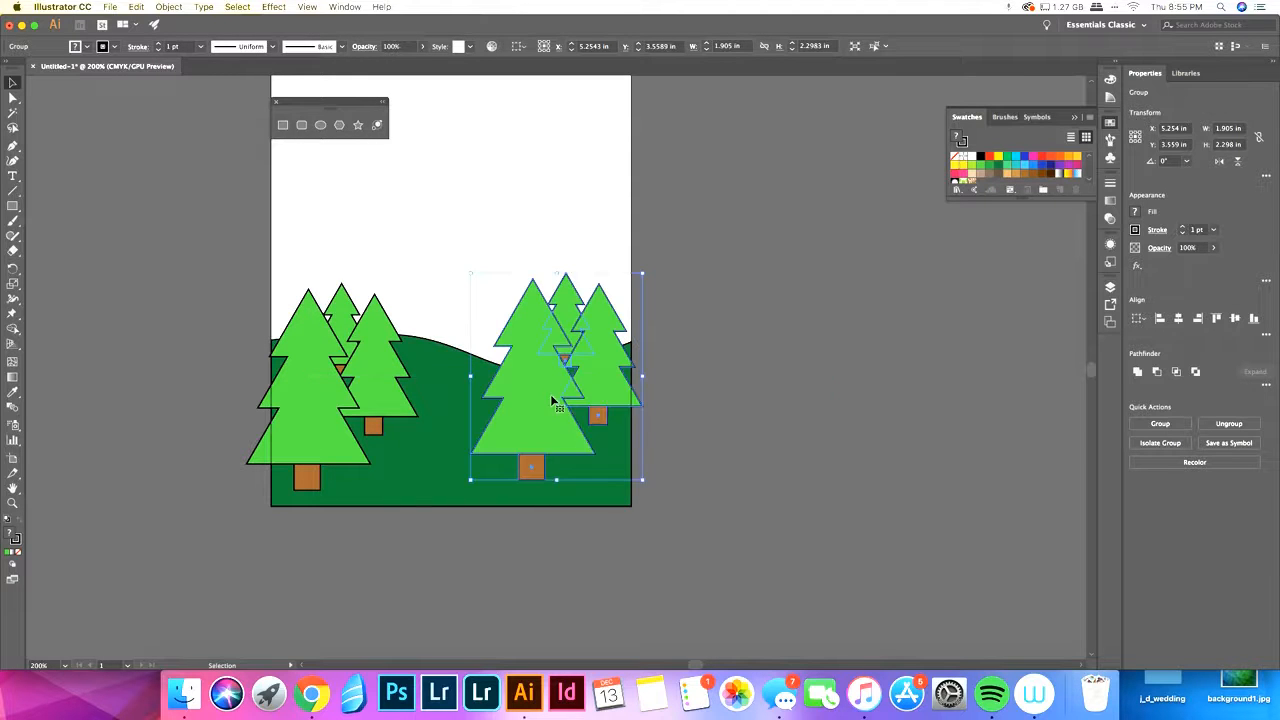
right_click(548, 395)
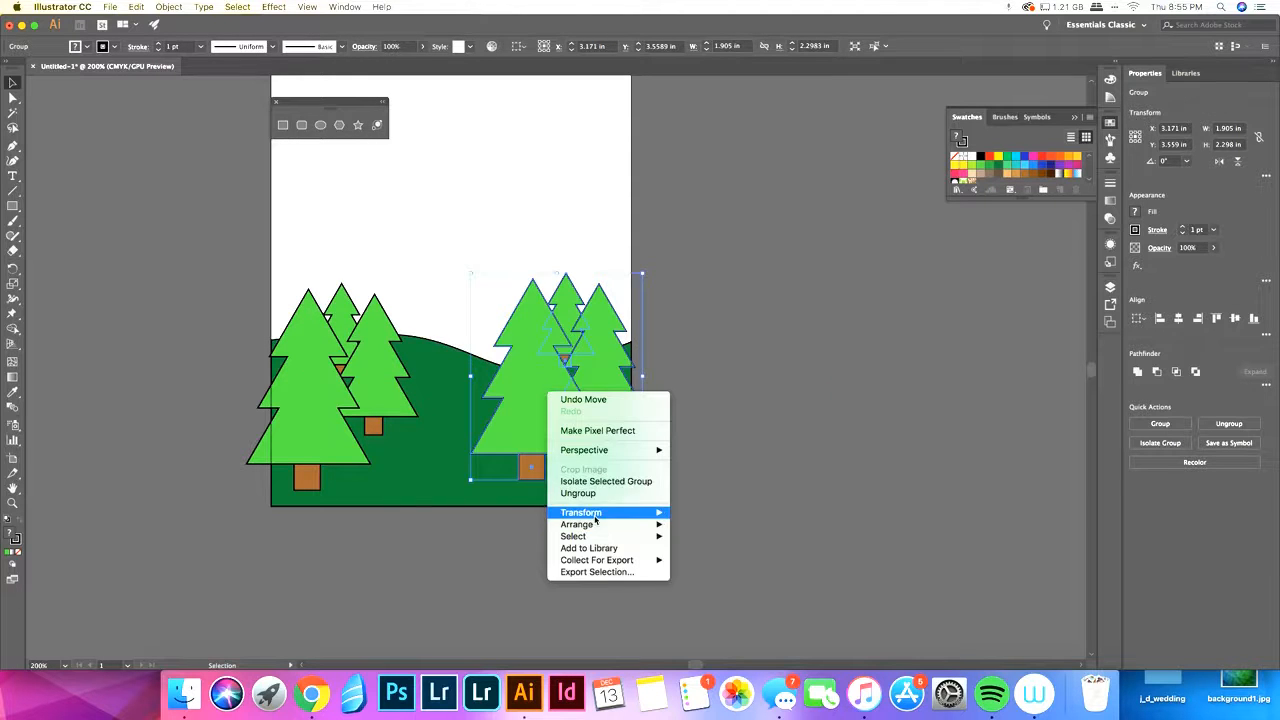
click(712, 544)
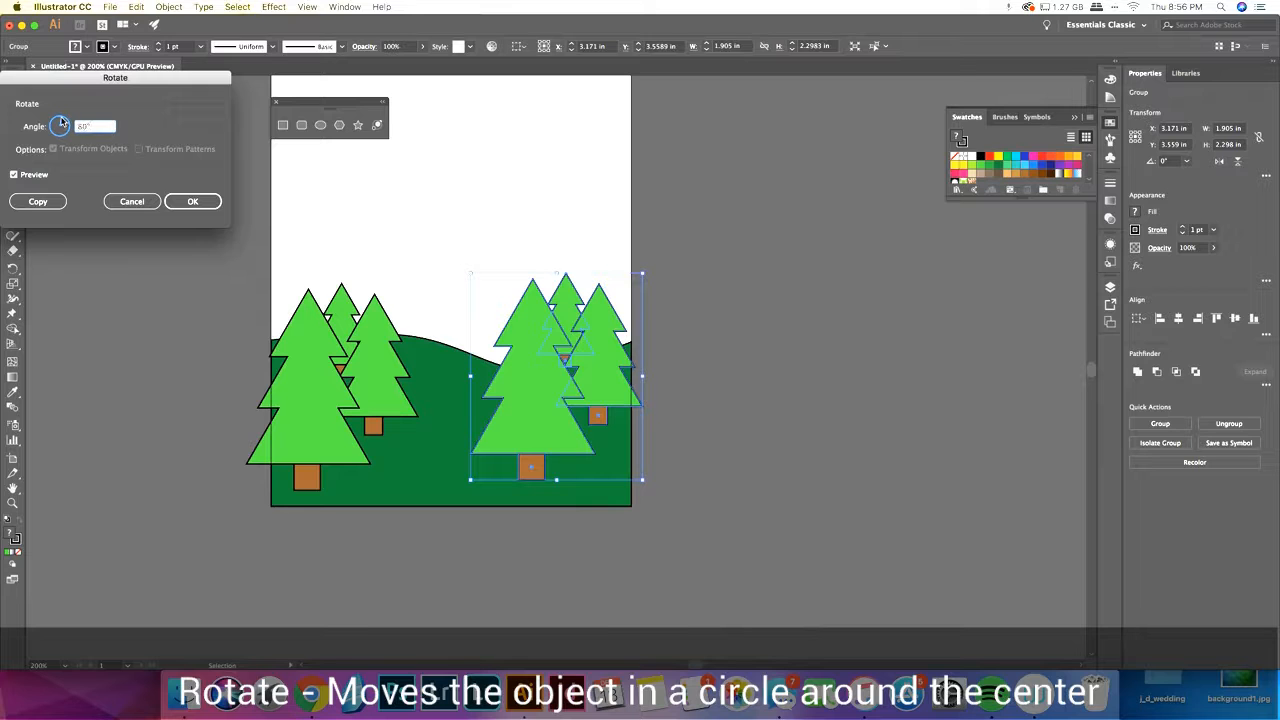
drag(60, 117, 59, 117)
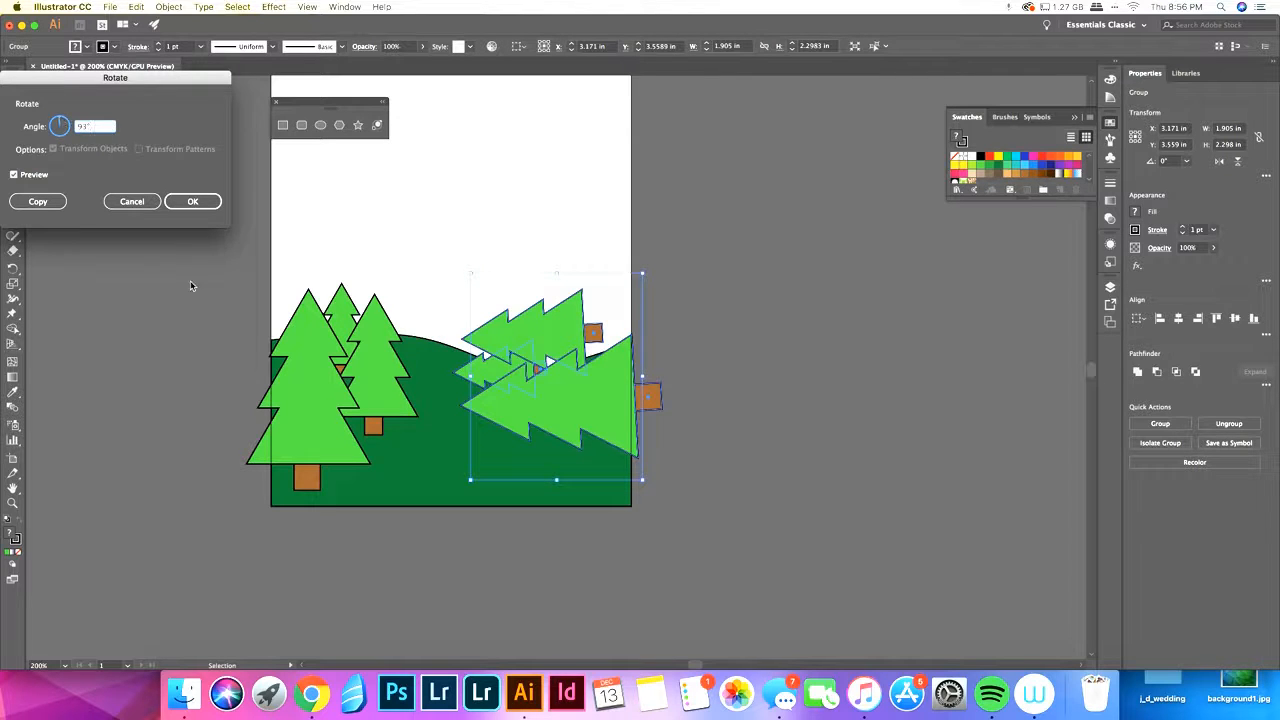
drag(59, 124, 54, 137)
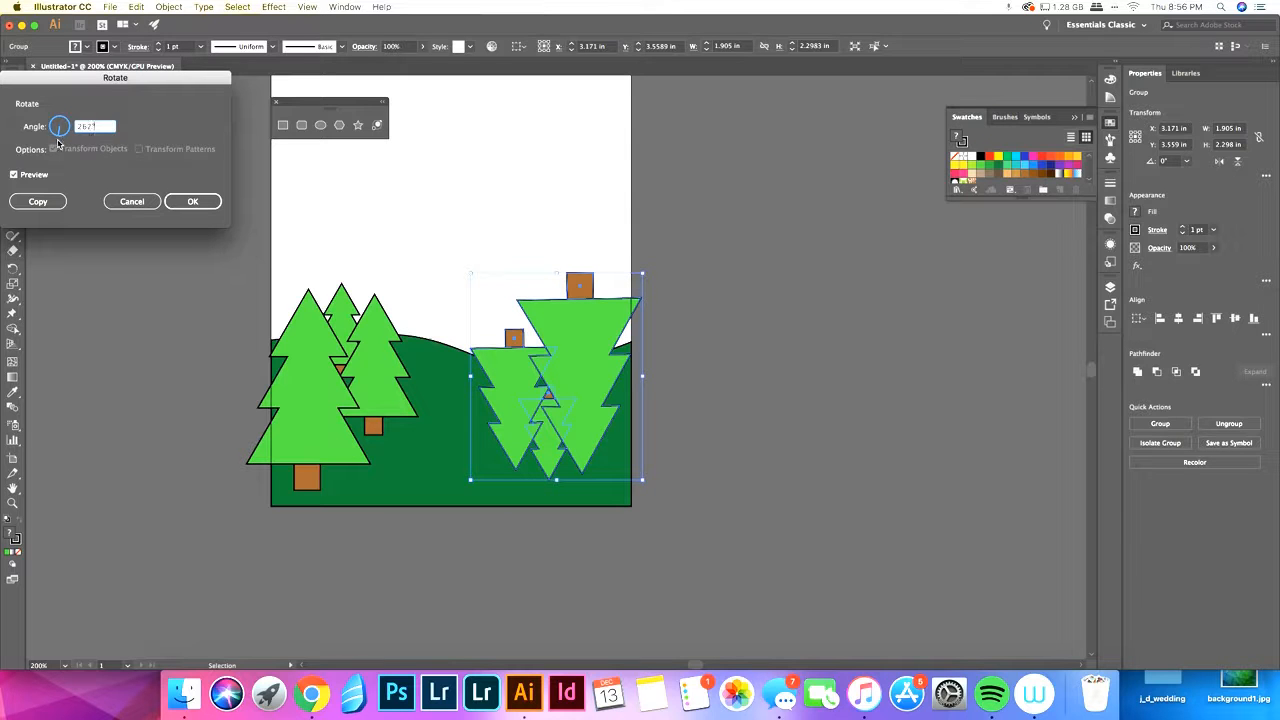
mouse_move(59, 143)
mouse_down()
mouse_move(76, 149)
mouse_move(74, 128)
mouse_up()
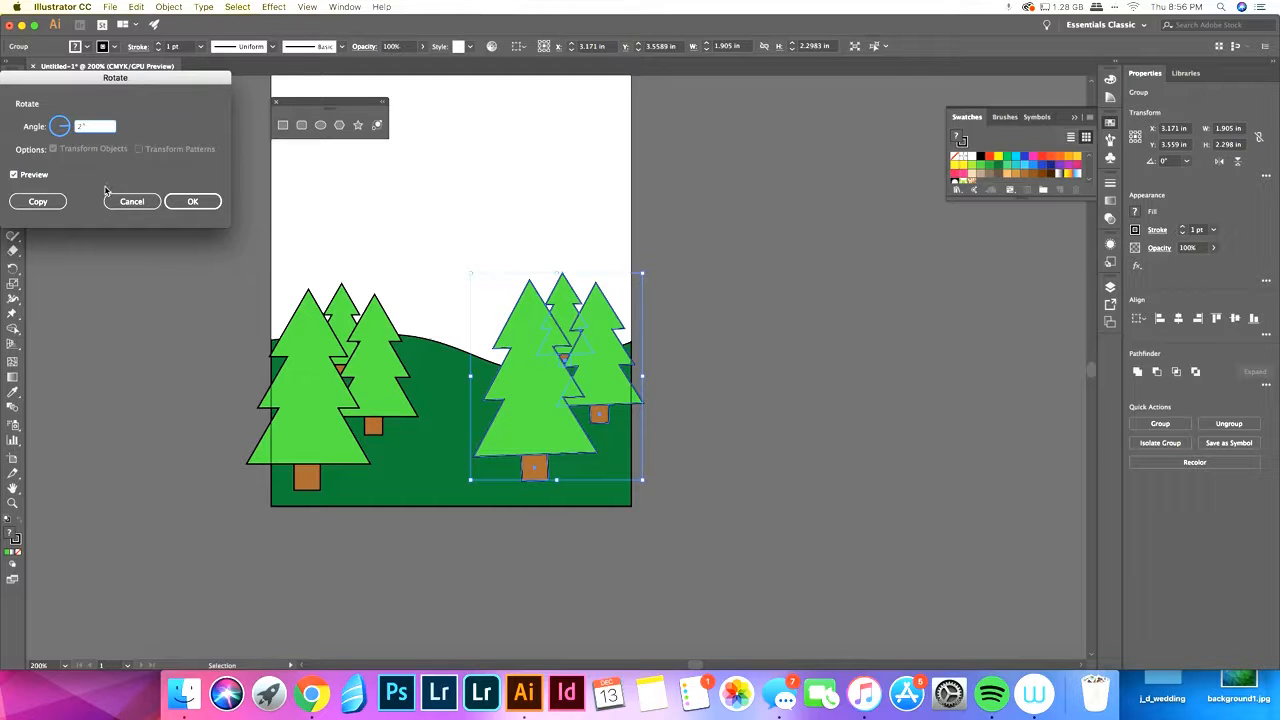
click(128, 201)
drag(648, 272, 628, 288)
Step: Reflect the duplicated tree cluster across the vertical axis so its largest tree faces the artboard's outer edge
right_click(580, 368)
mouse_move(623, 490)
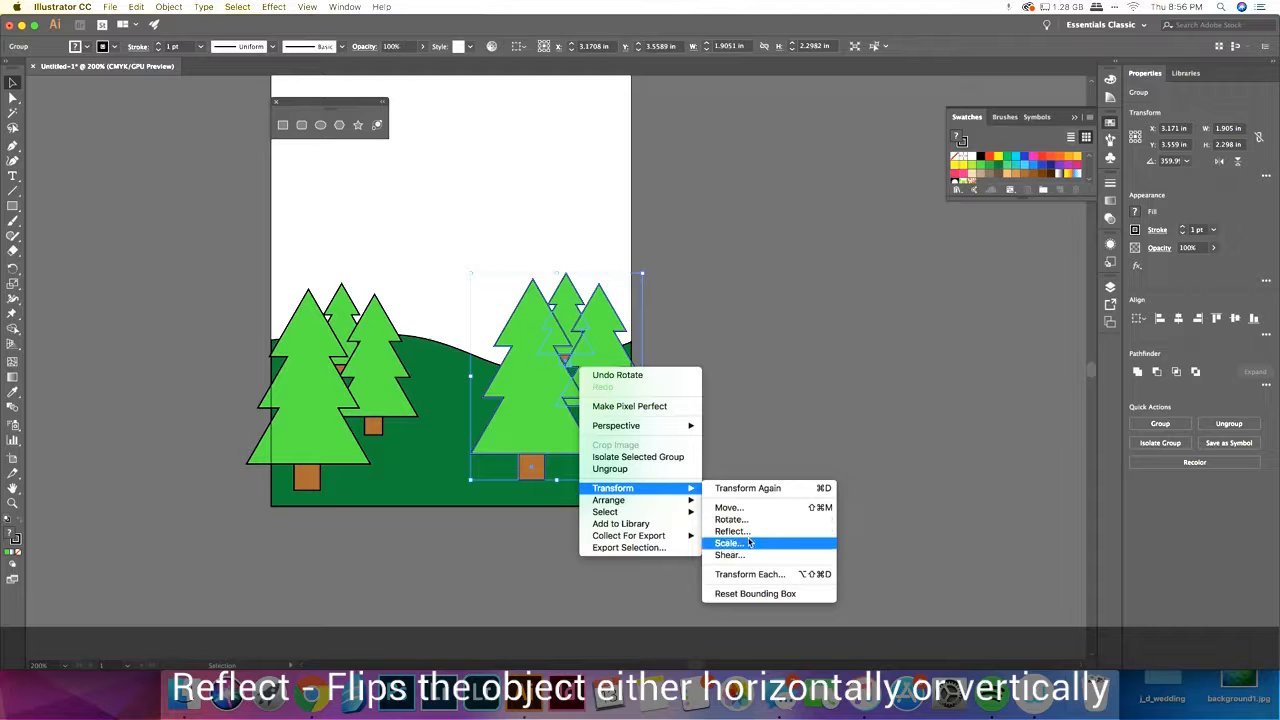
click(755, 531)
drag(588, 244, 776, 161)
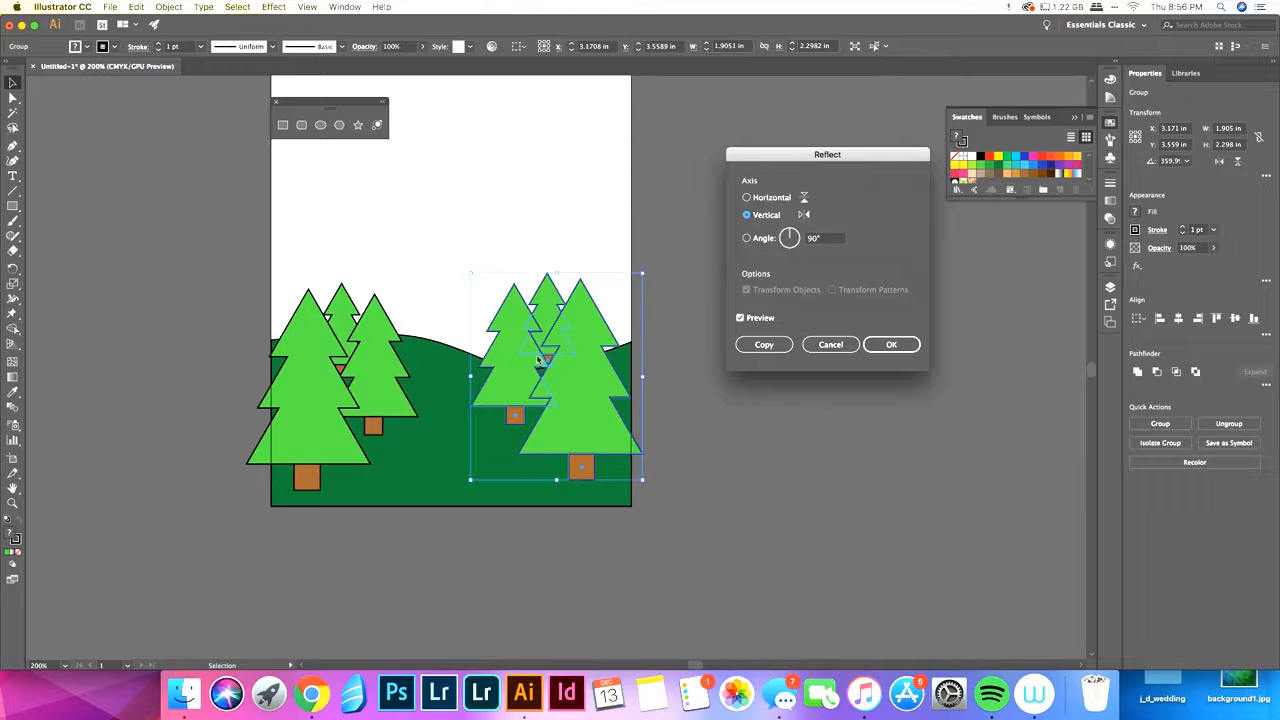
click(747, 198)
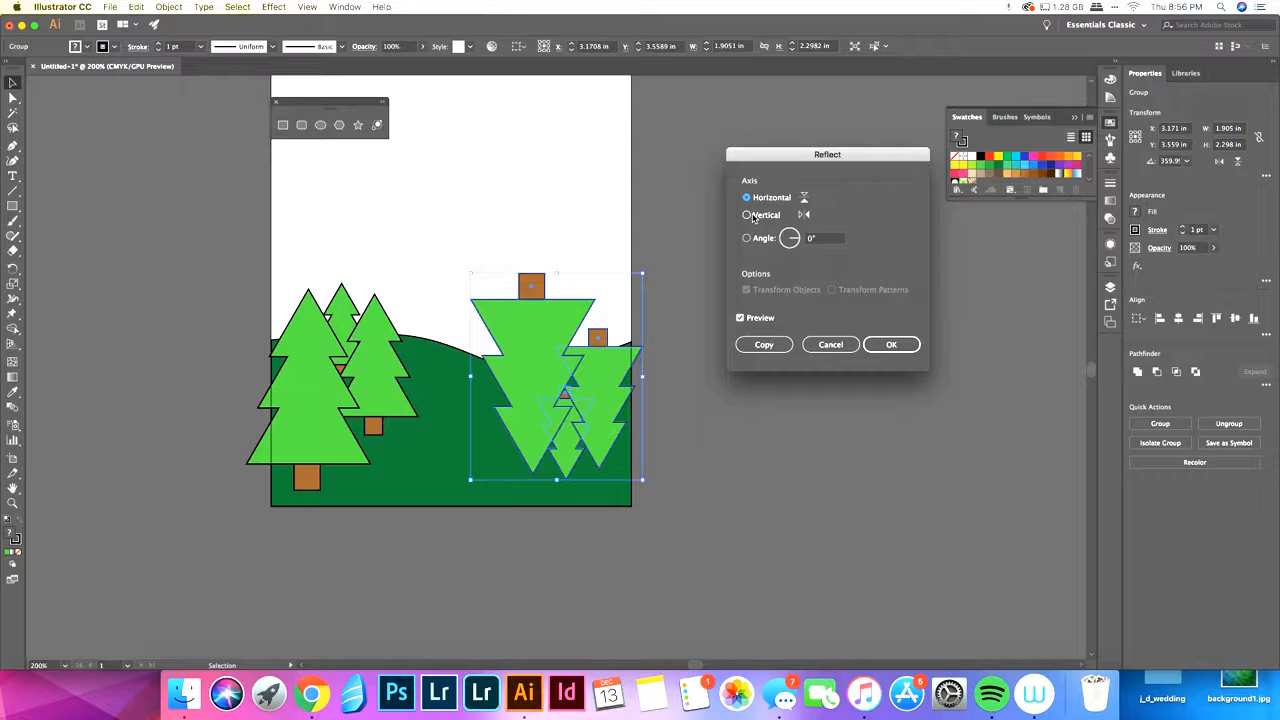
click(791, 236)
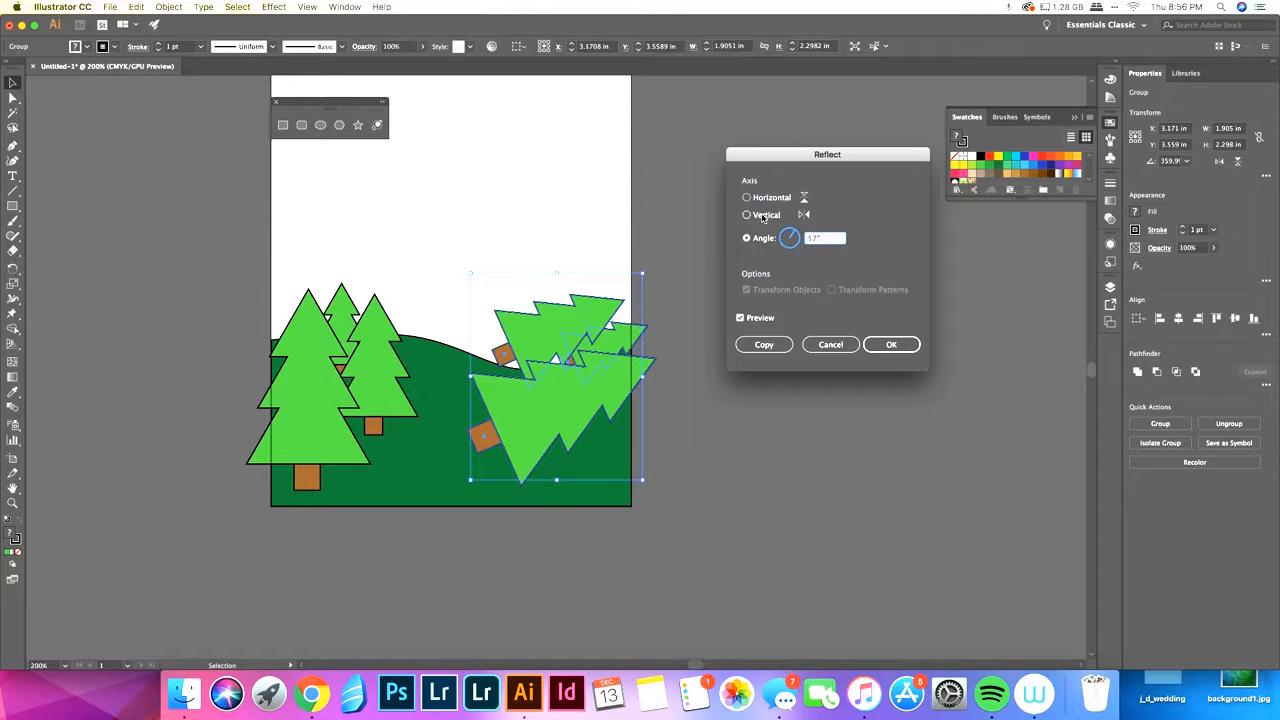
click(748, 216)
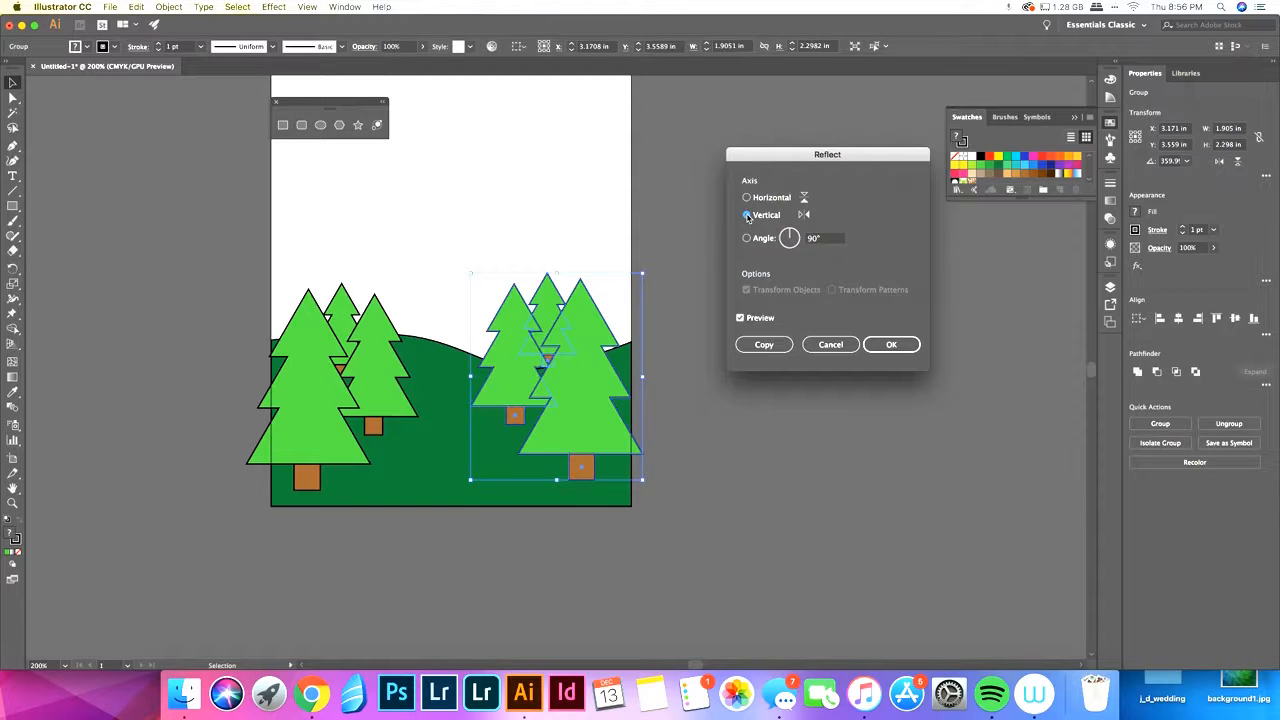
click(888, 345)
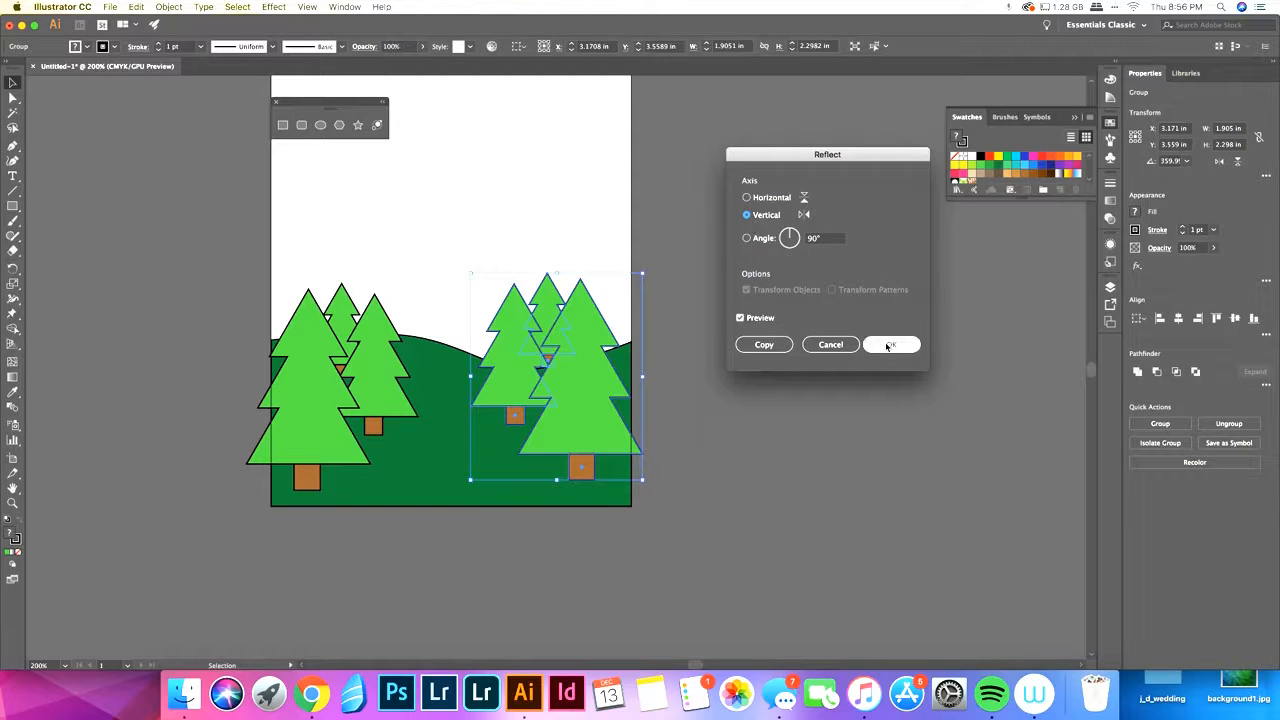
click(764, 383)
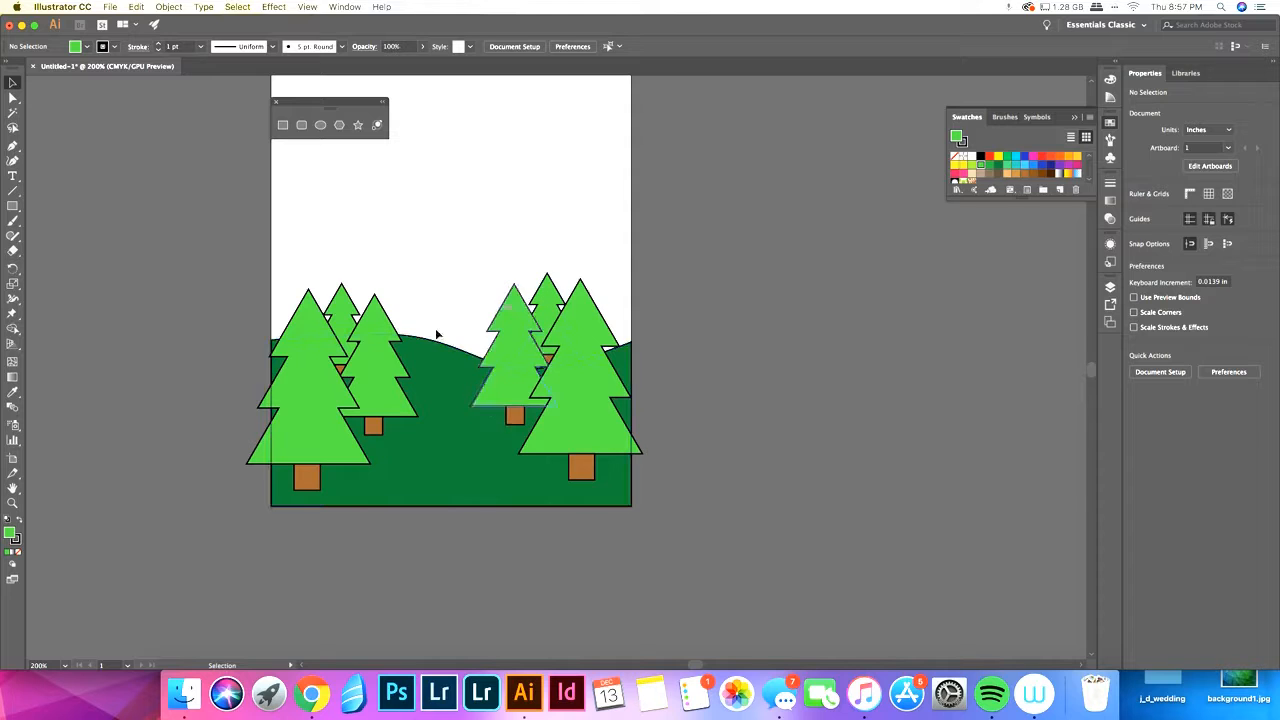
Step: Ungroup the reflected tree cluster into its separate large, medium and small trees
click(583, 432)
scroll(583, 433, down, 1)
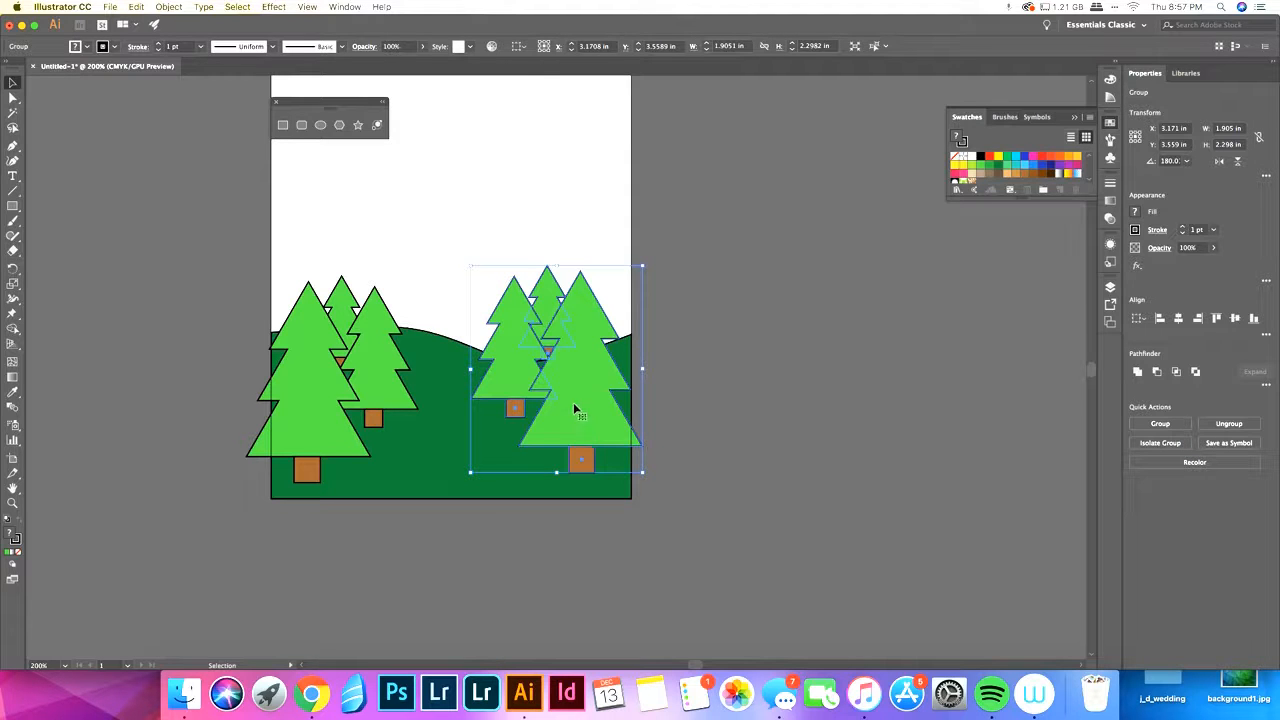
right_click(575, 409)
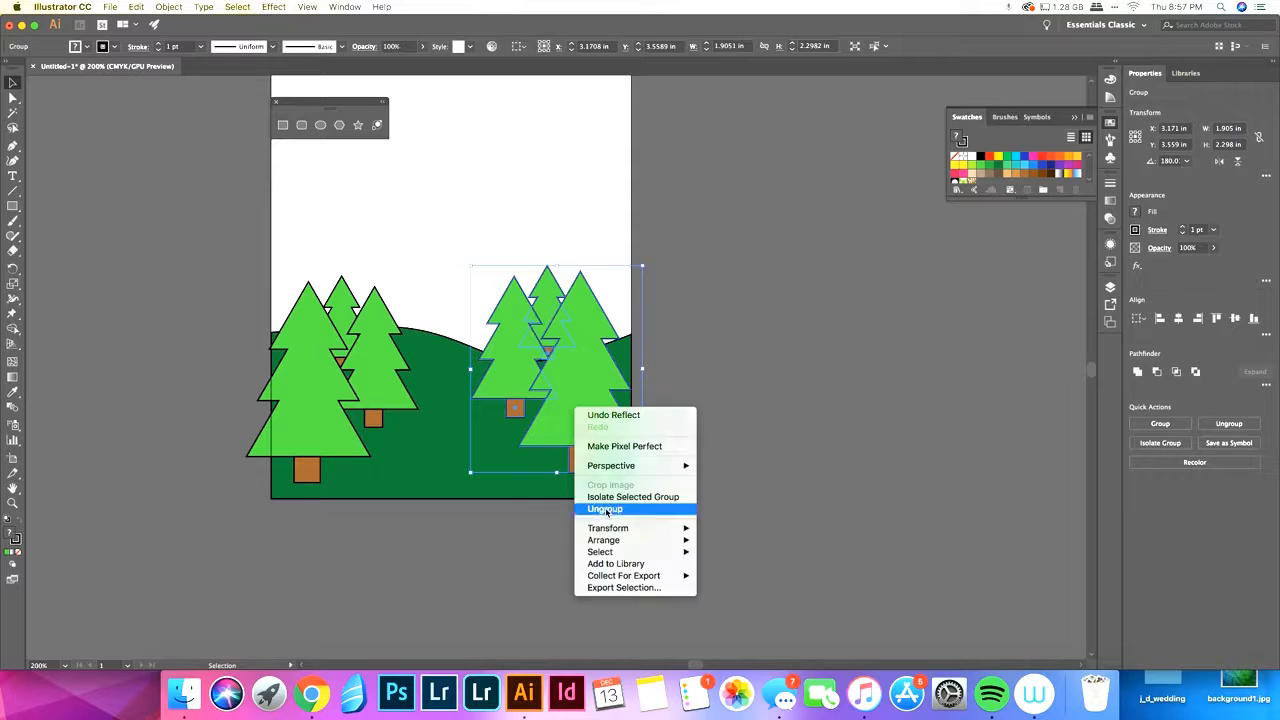
click(605, 509)
click(653, 395)
click(610, 396)
click(516, 341)
click(646, 434)
Step: Move the largest tree of the reflected cluster down into the hill's lower-right corner and enlarge it past the artboard edge
click(586, 389)
drag(586, 389, 619, 441)
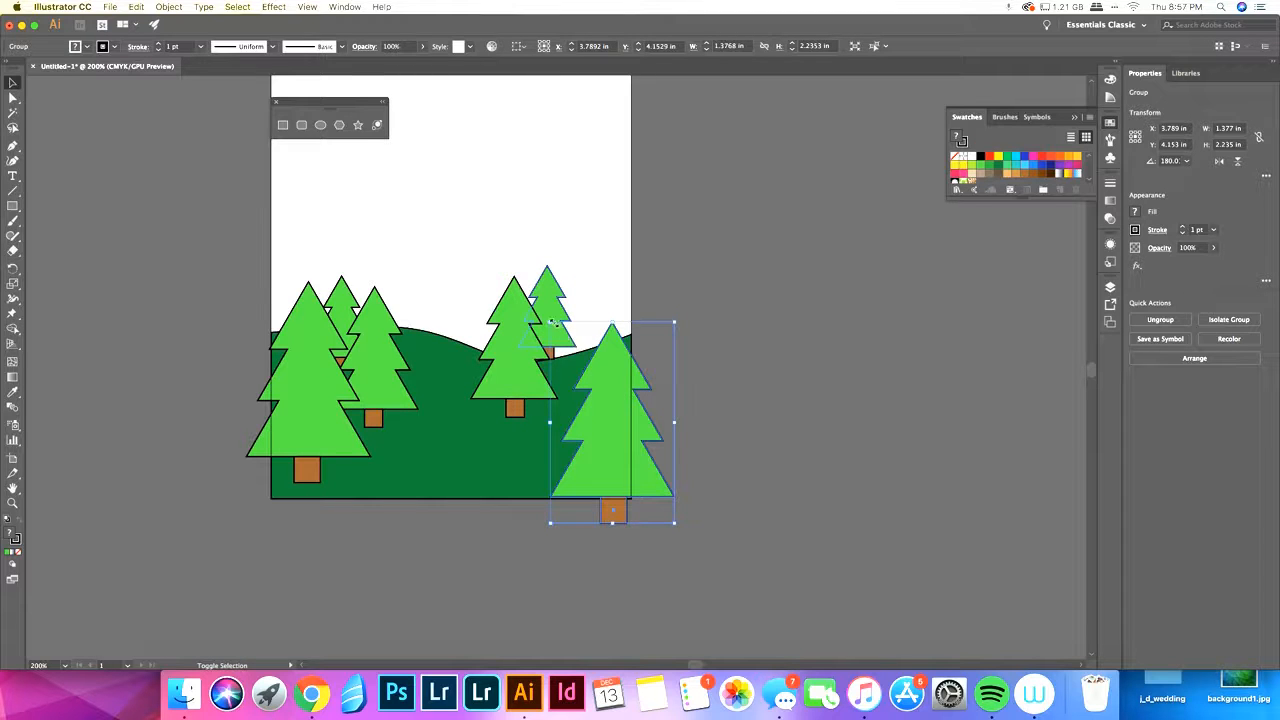
drag(551, 322, 508, 253)
drag(595, 420, 603, 412)
click(728, 444)
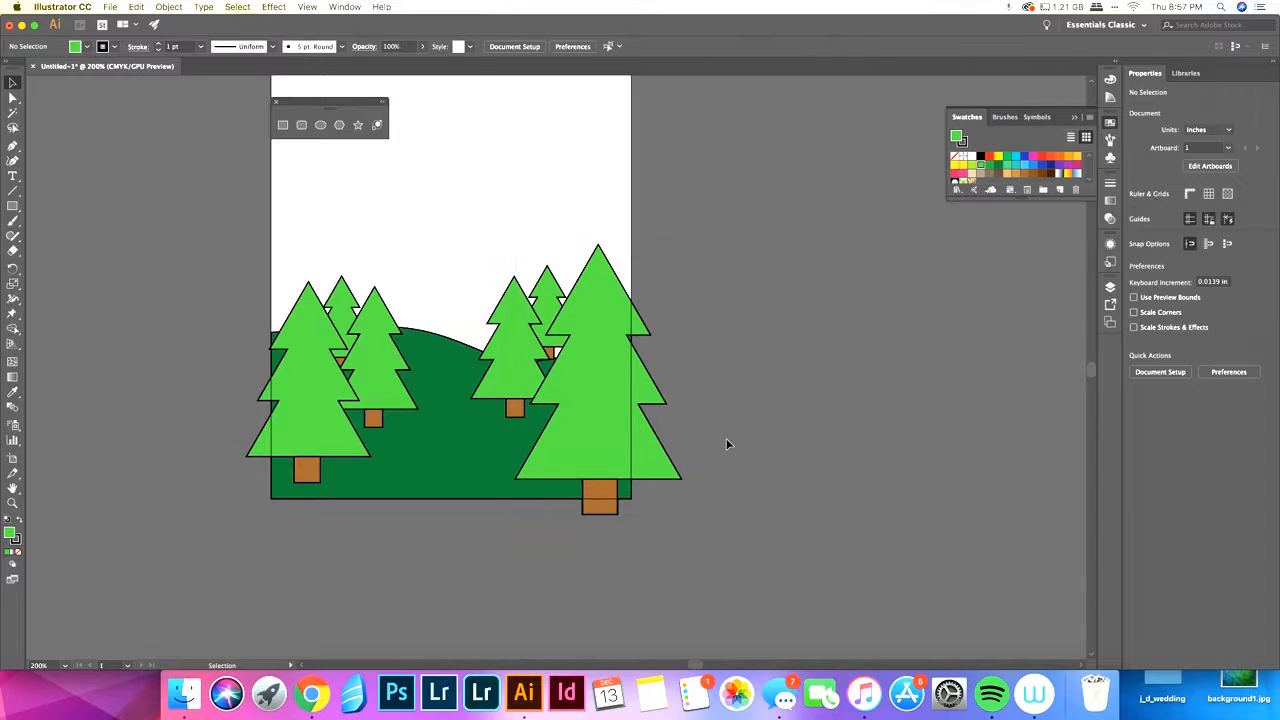
Step: Shrink the smallest tree of the reflected cluster to about 0.50 × 0.81 in and nudge it down and left behind its neighbours
click(548, 289)
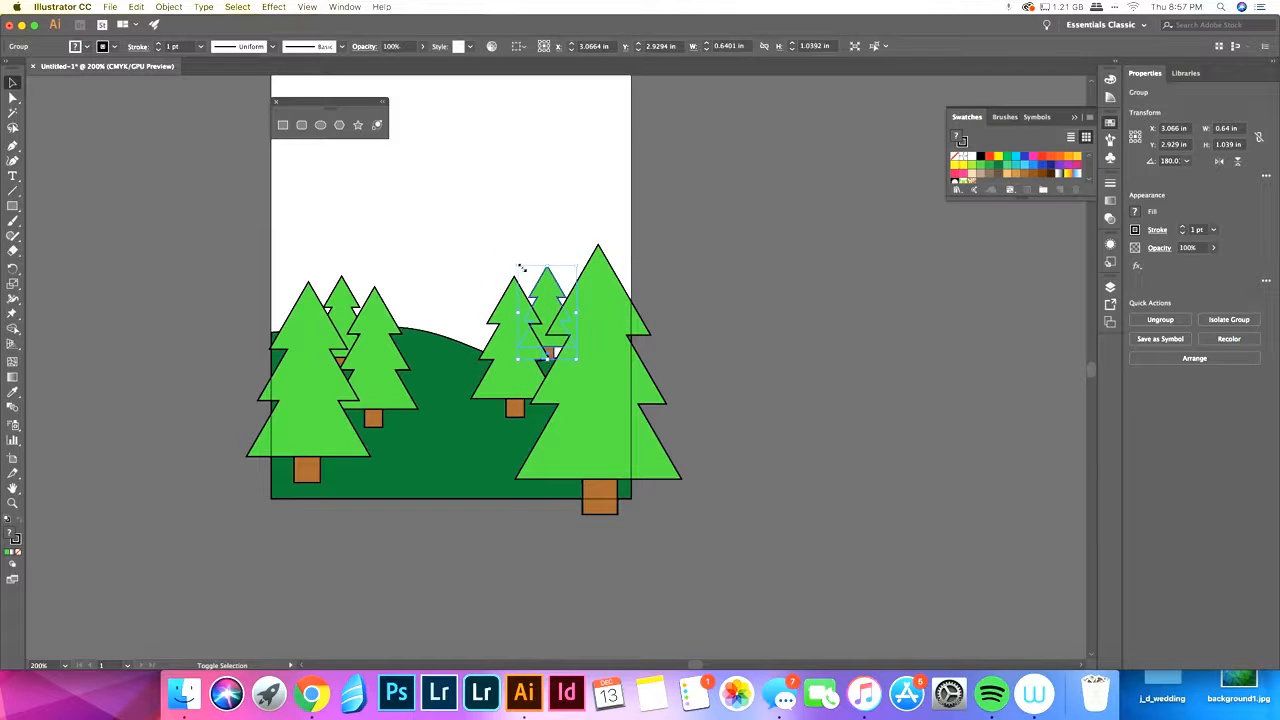
mouse_move(519, 265)
mouse_down()
mouse_move(542, 280)
mouse_move(530, 286)
mouse_up()
key(Down)
key(Down)
key(Down)
key(Down)
key(Down)
key(Left)
key(Left)
key(Left)
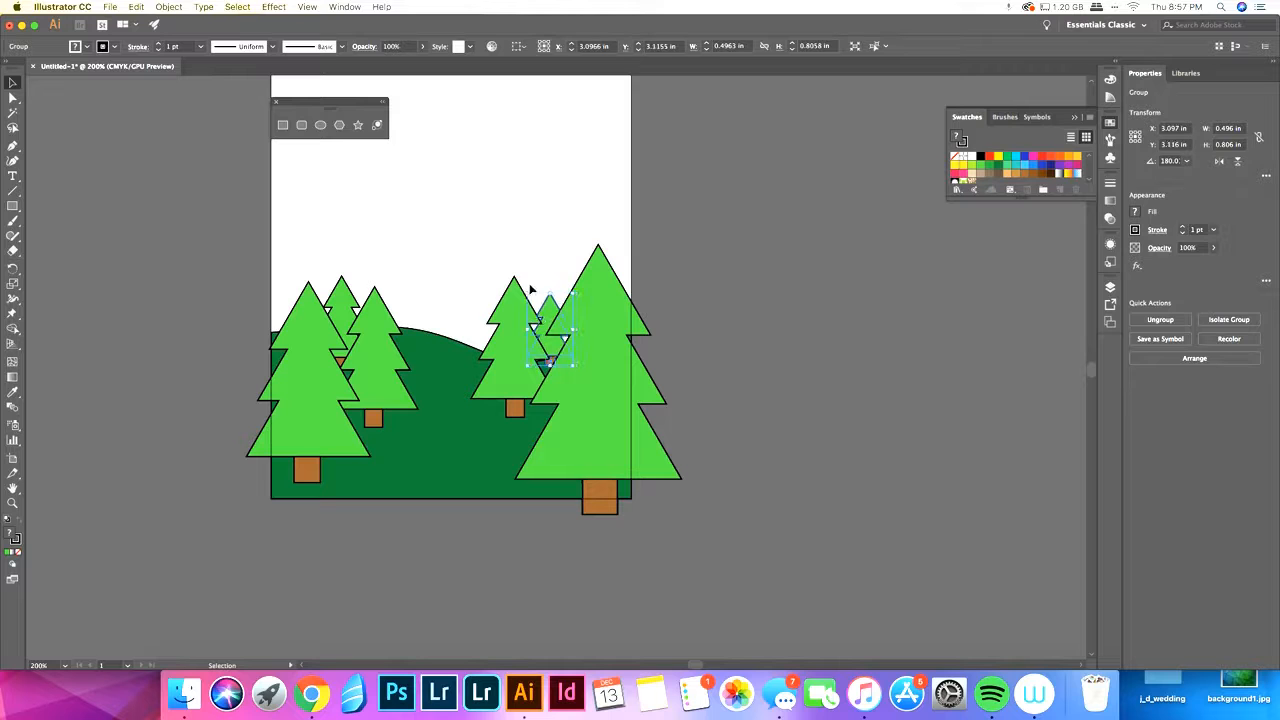
key(Left)
key(Left)
Step: Move the medium tree beside the enlarged tree lower on the hill, to about X 2.89 in and Y 3.61 in
mouse_move(514, 360)
mouse_down()
mouse_move(531, 382)
mouse_move(517, 371)
mouse_up()
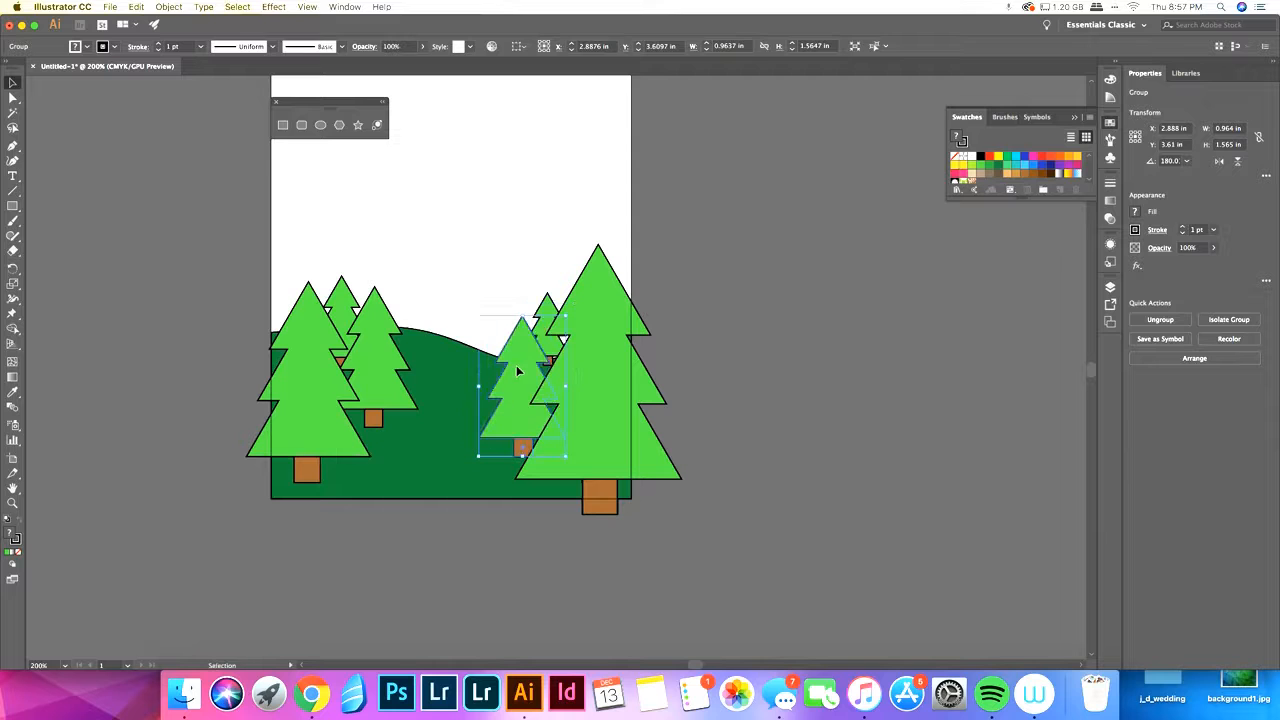
click(234, 306)
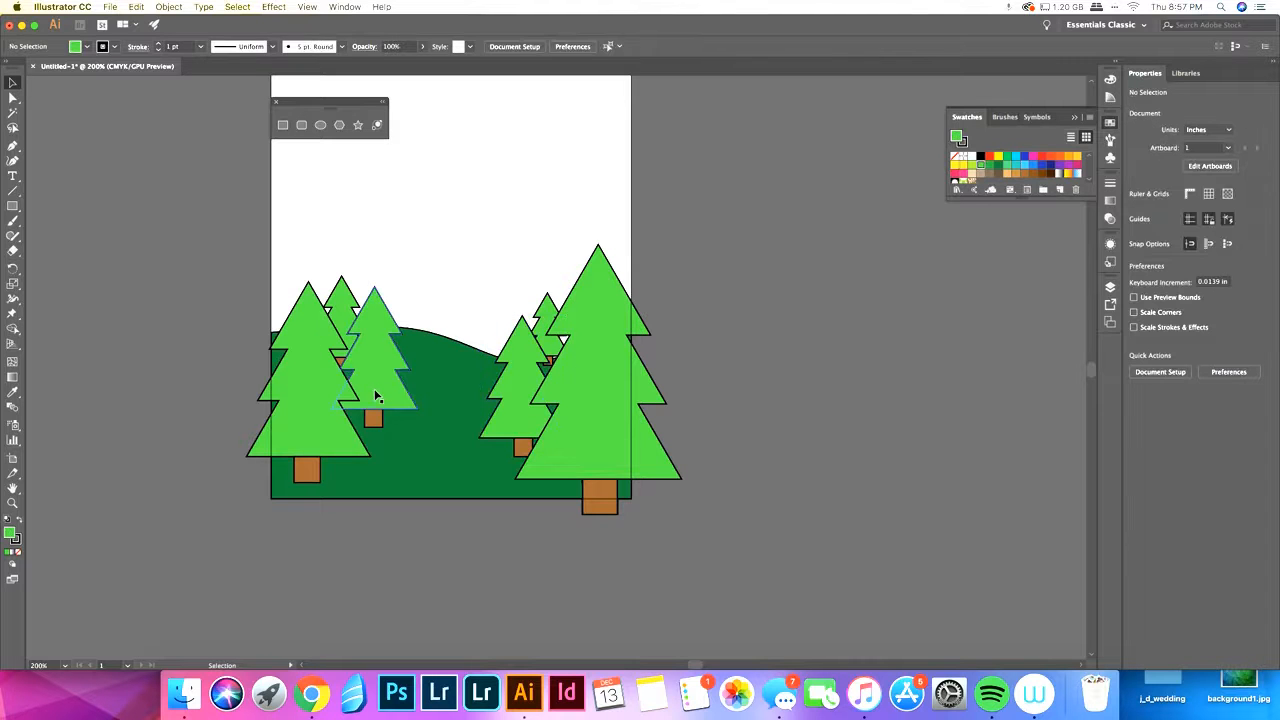
scroll(376, 397, down, 2)
scroll(440, 400, up, 4)
scroll(440, 400, right, 1)
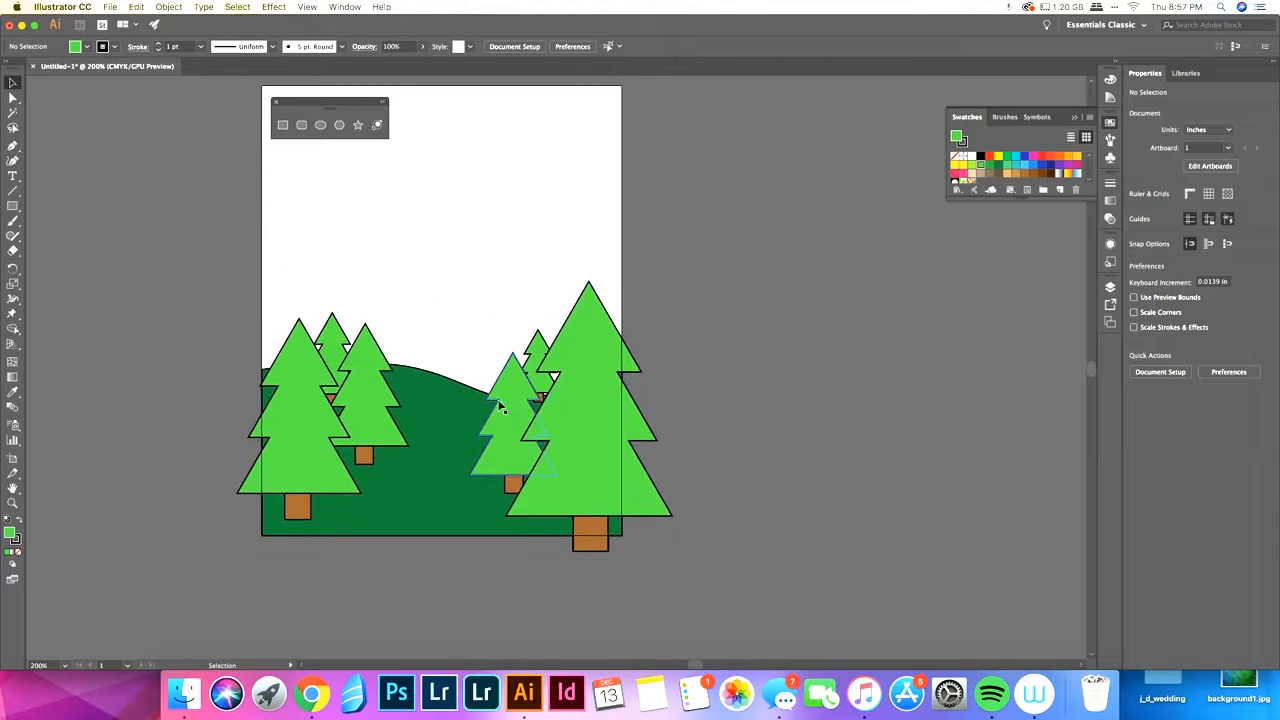
scroll(463, 436, down, 1)
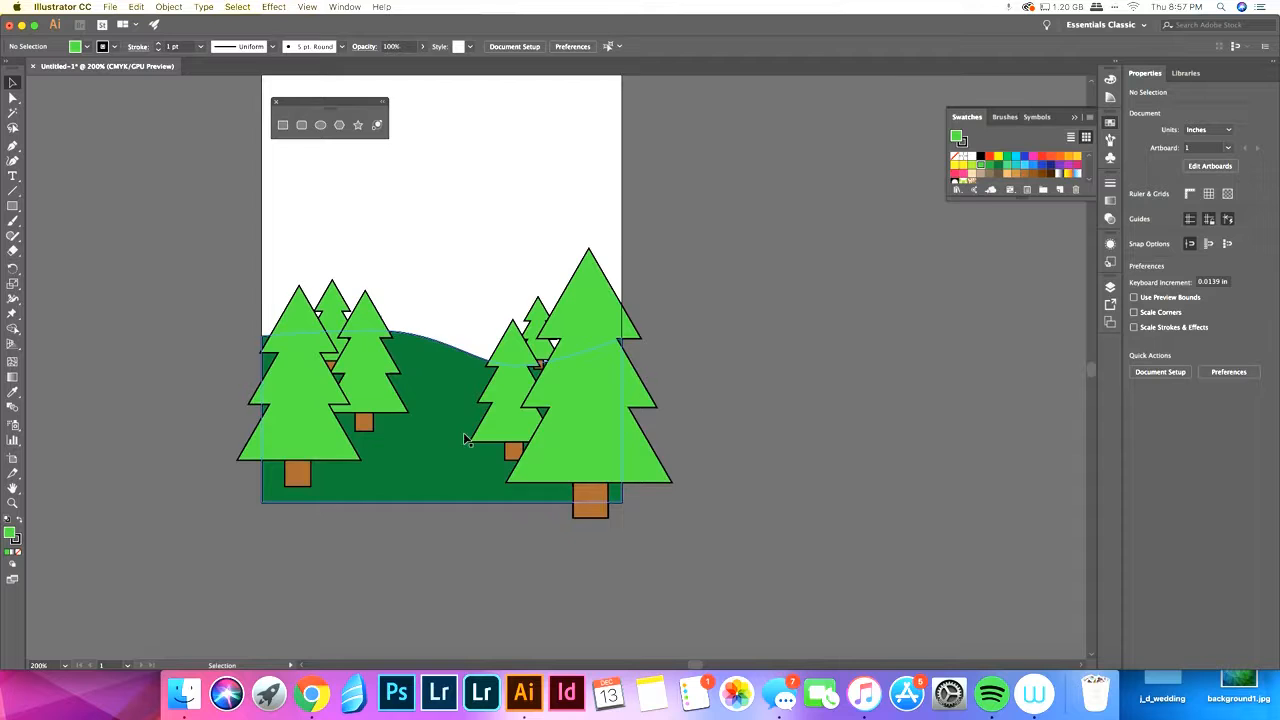
scroll(463, 438, up, 2)
scroll(465, 437, left, 1)
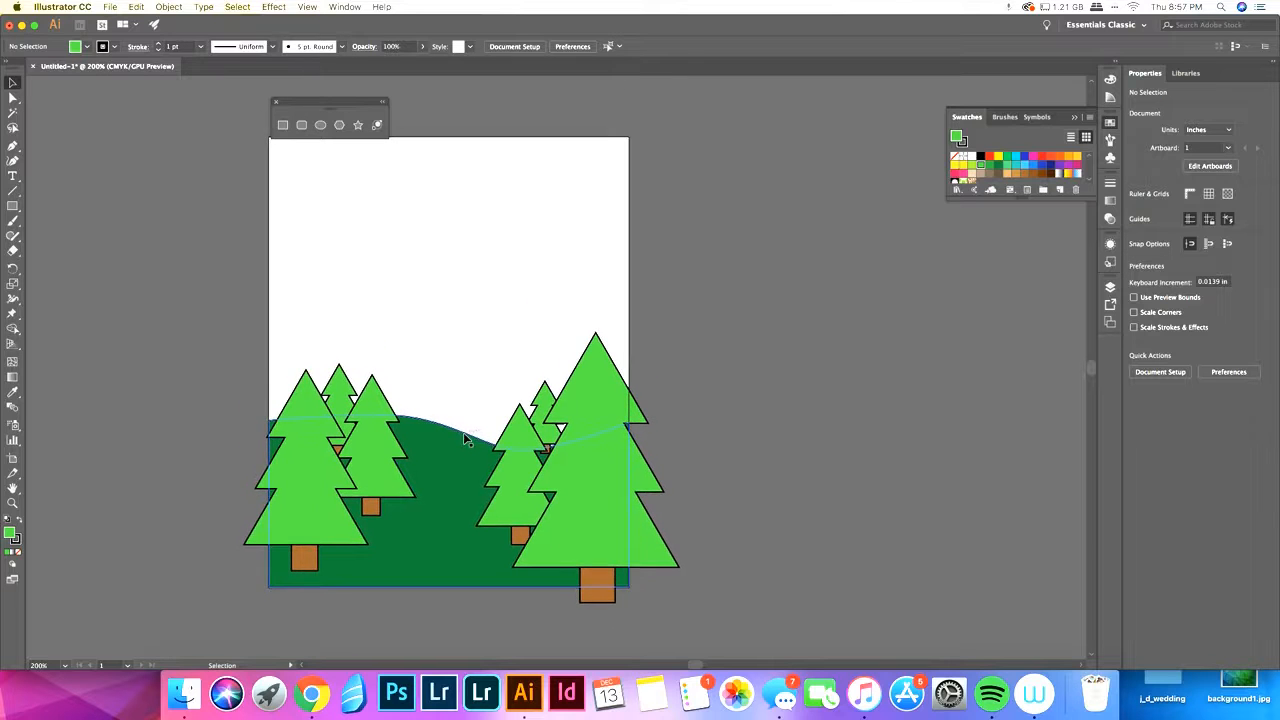
scroll(463, 432, up, 1)
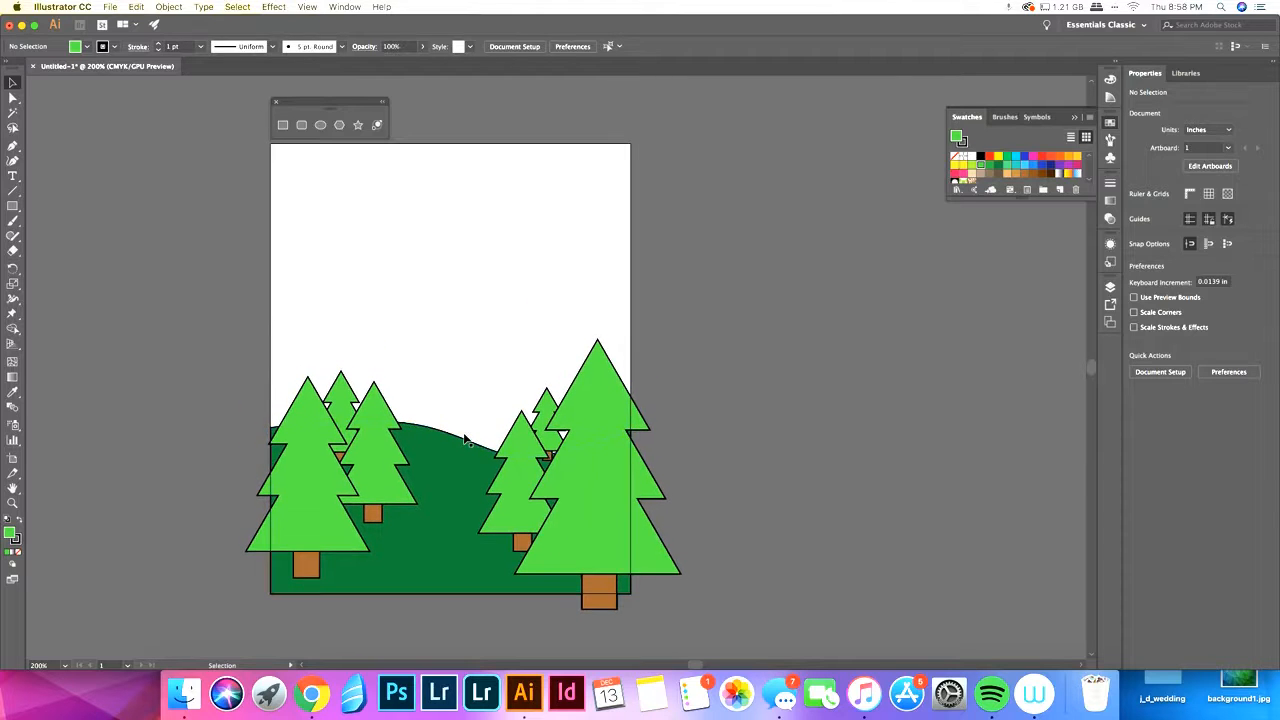
scroll(411, 335, down, 1)
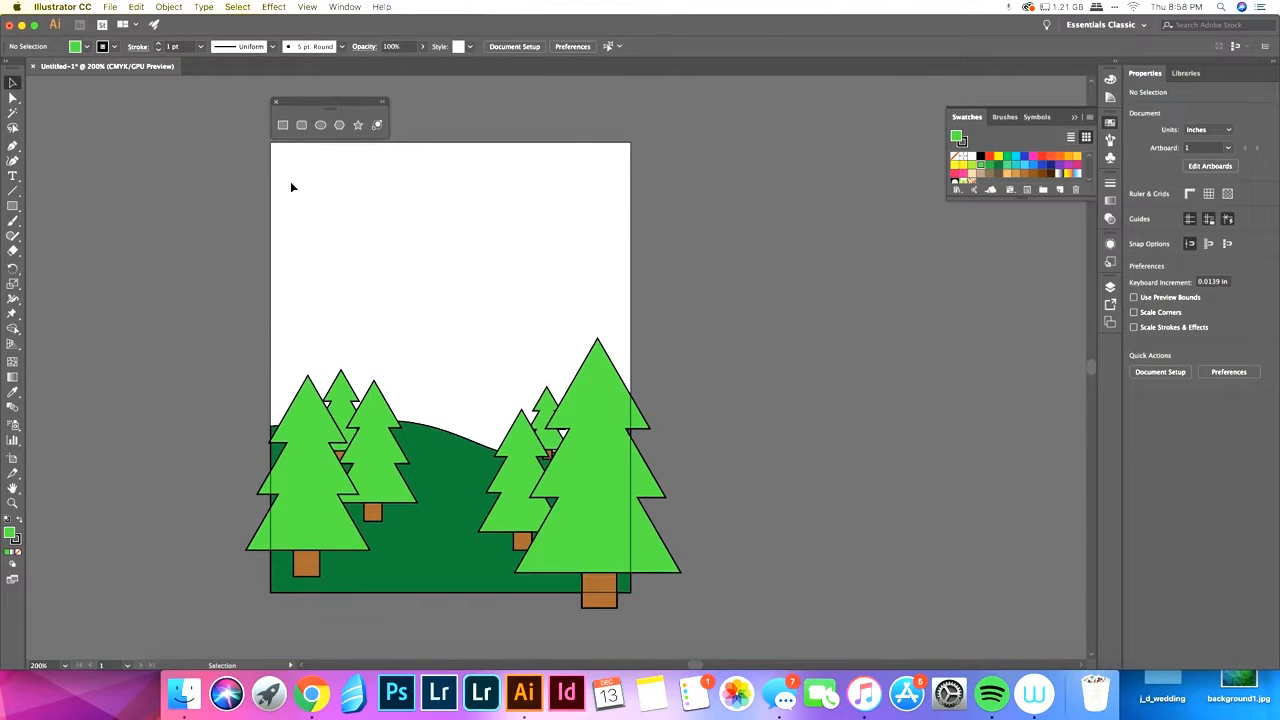
Step: Draw a five-pointed star about 0.43 in wide in the upper-left corner of the artboard
click(358, 125)
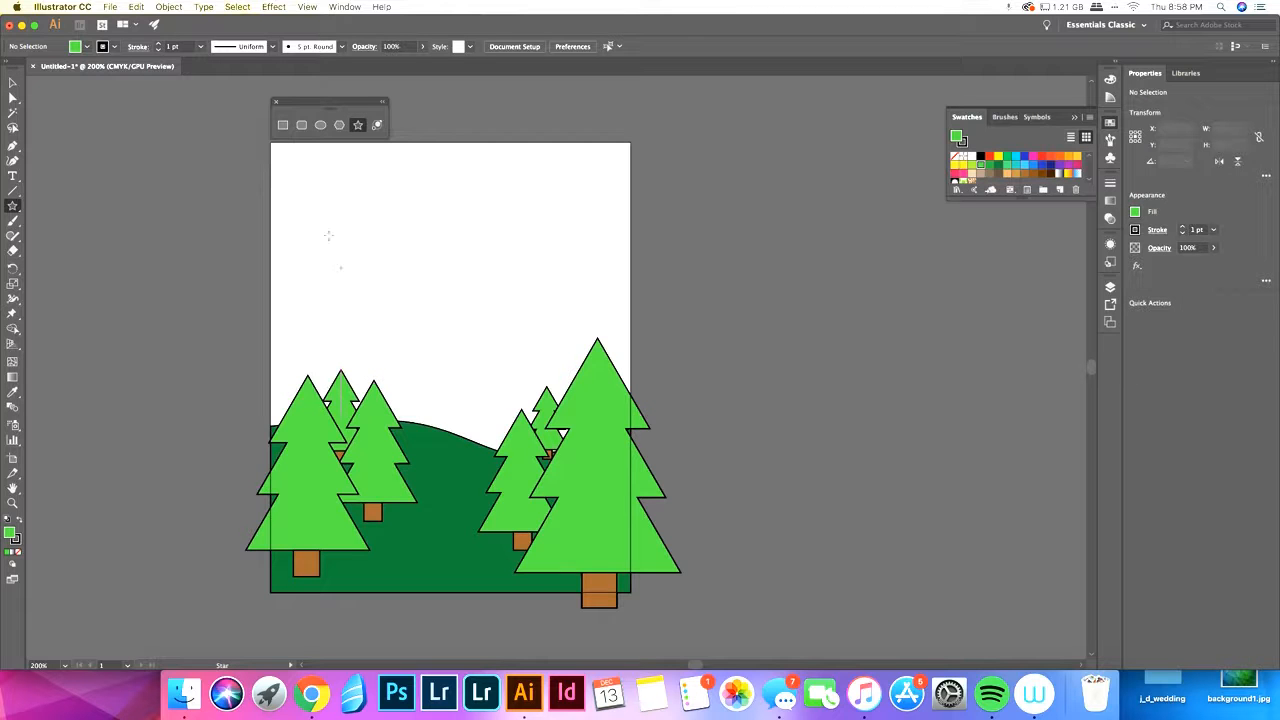
drag(290, 157, 300, 180)
click(17, 83)
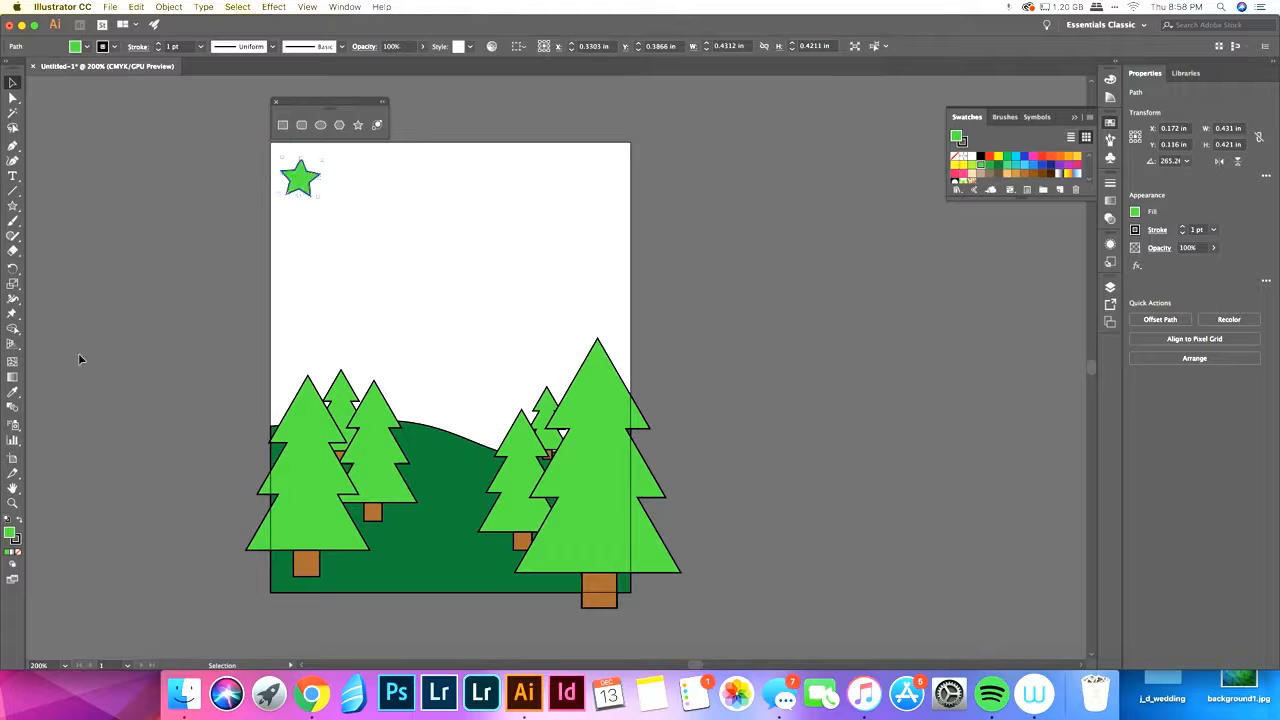
Step: Fill the star with bright yellow, hex F4F411
double_click(13, 537)
drag(823, 264, 828, 290)
click(793, 165)
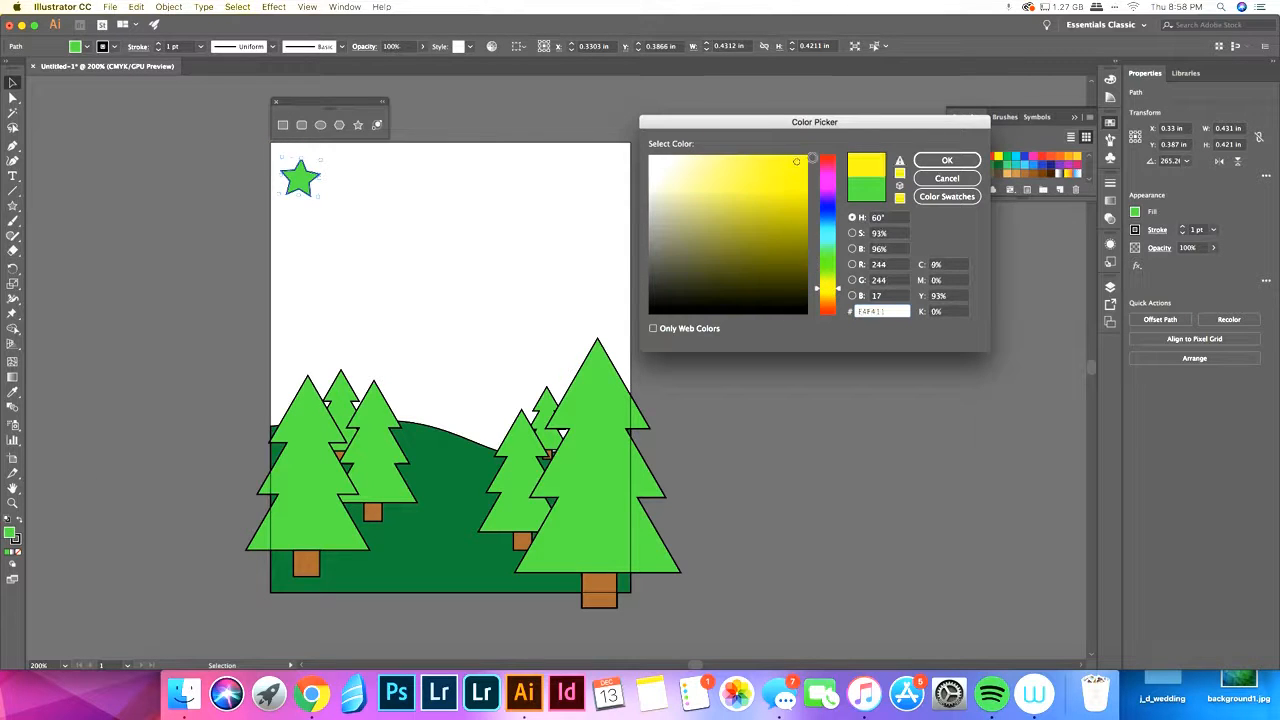
click(938, 161)
click(116, 198)
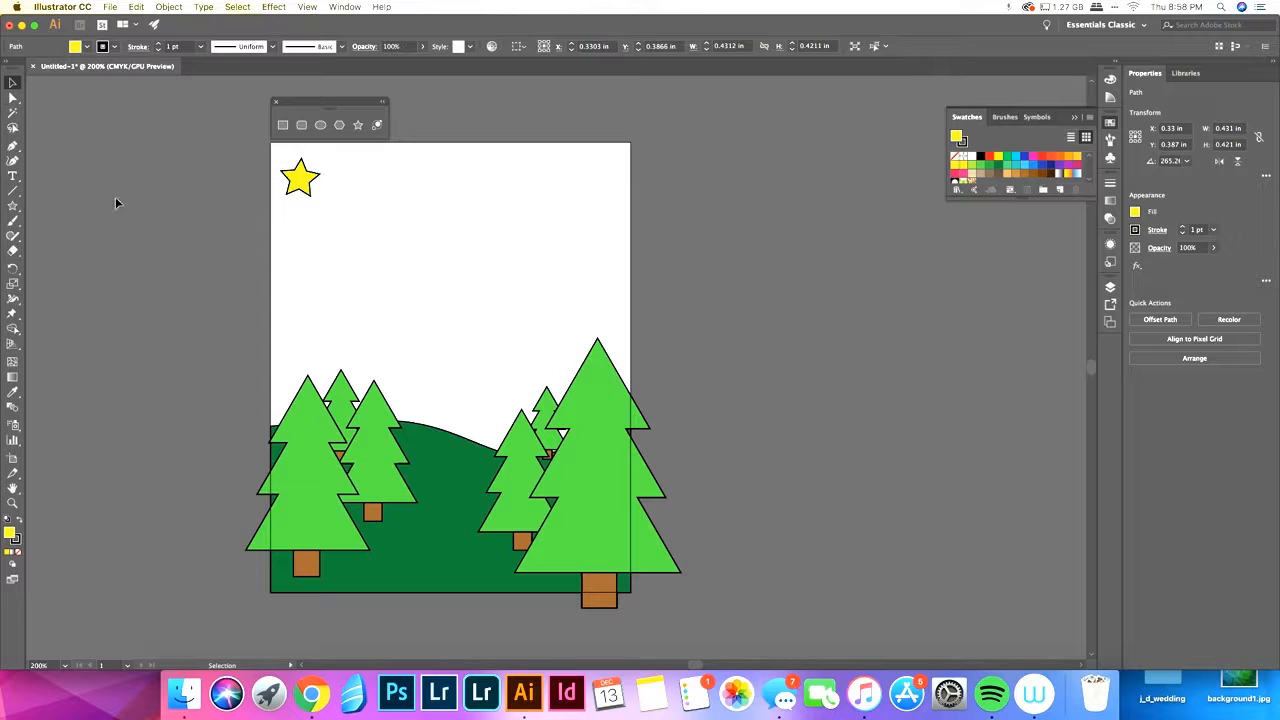
Step: Draw two smaller yellow stars of different sizes beside the first, one above right and one below right
click(305, 187)
click(366, 217)
click(358, 124)
mouse_move(323, 153)
mouse_down()
mouse_move(340, 197)
mouse_move(329, 204)
mouse_move(330, 190)
mouse_move(341, 203)
mouse_up()
click(16, 83)
click(358, 124)
key(v)
click(163, 171)
click(227, 214)
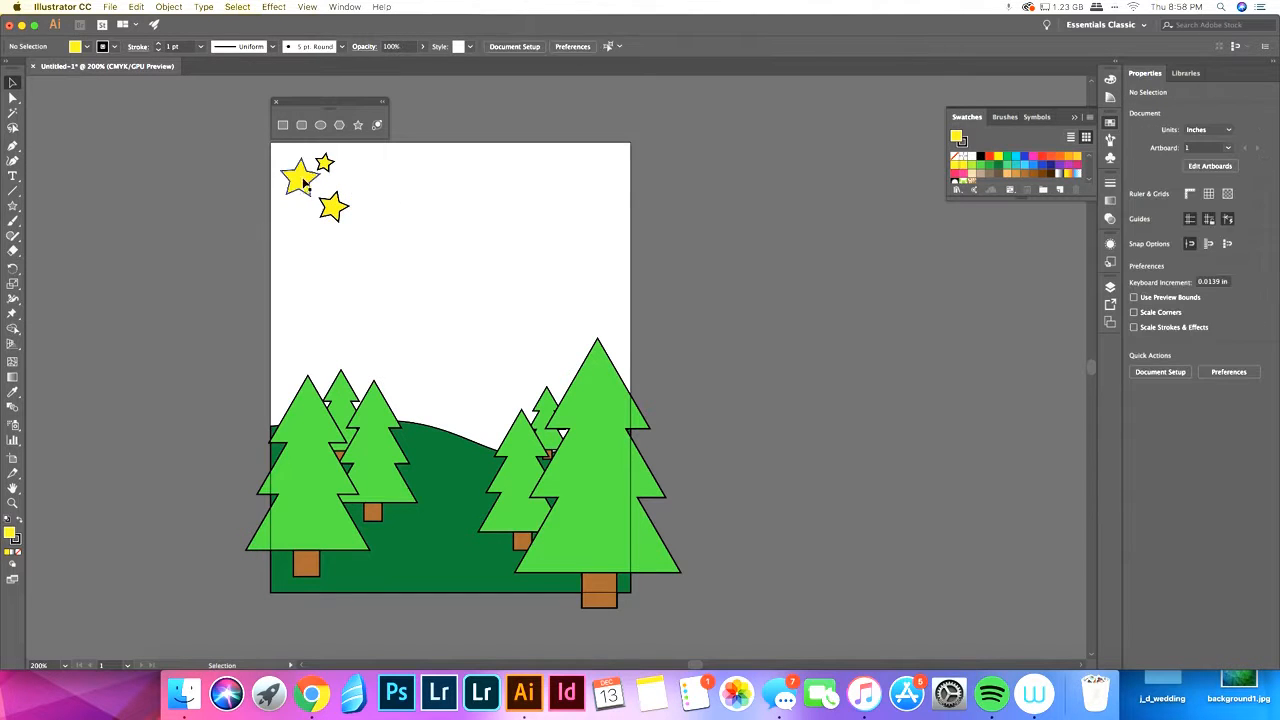
Step: Nudge the smallest star slightly up and to the right, away from the largest star
click(325, 163)
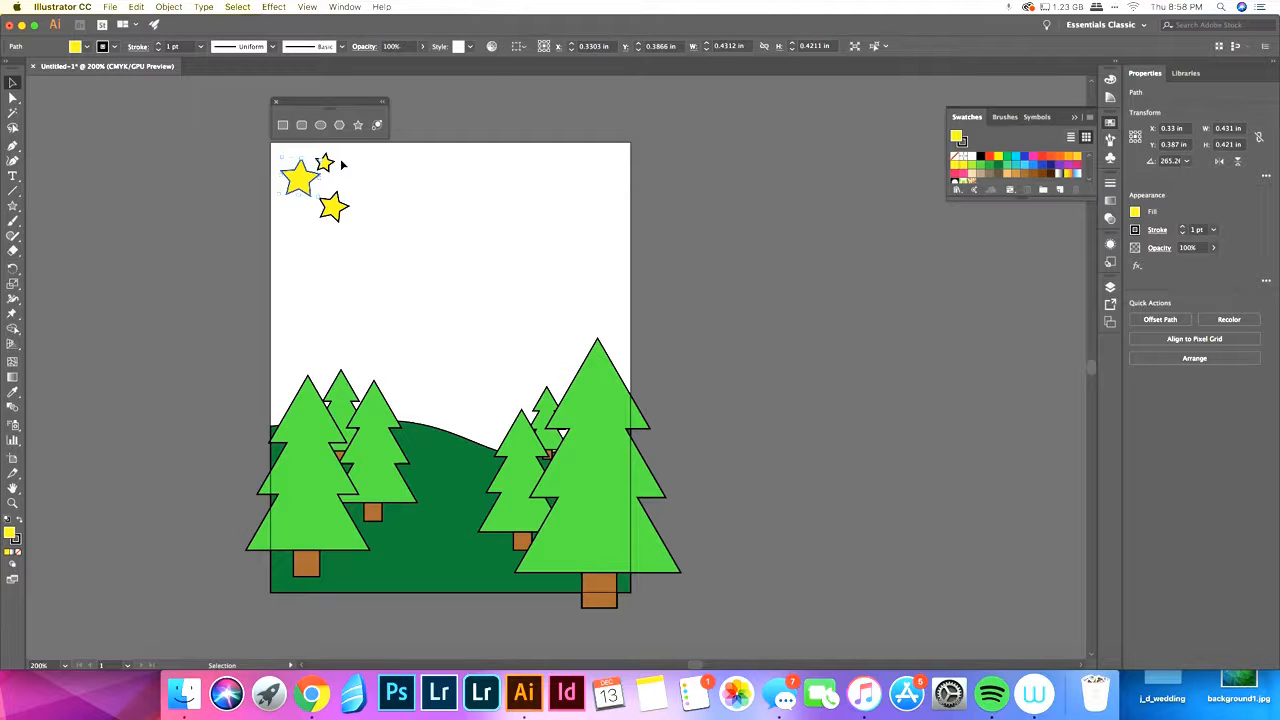
click(325, 163)
key(Up)
key(Right)
key(Up)
key(Right)
key(Up)
key(Right)
key(Up)
key(Right)
Step: Group the three yellow stars into one cluster
drag(352, 202, 278, 153)
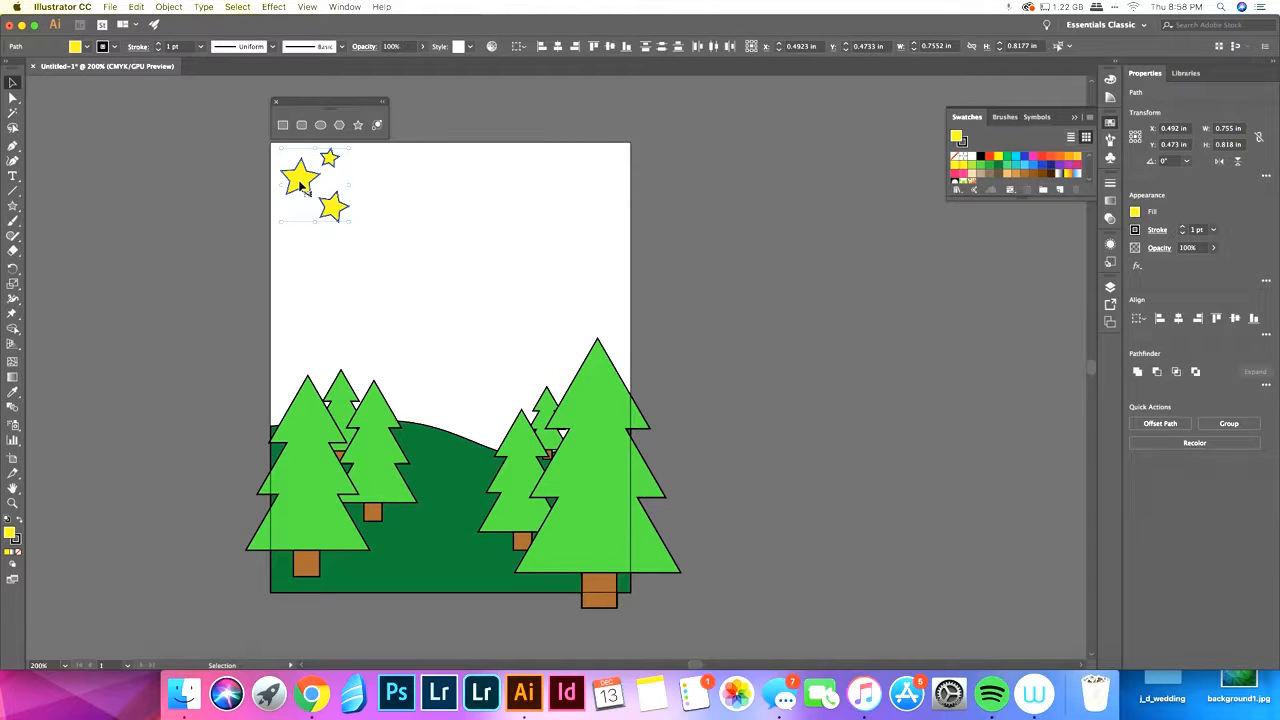
key(super+g)
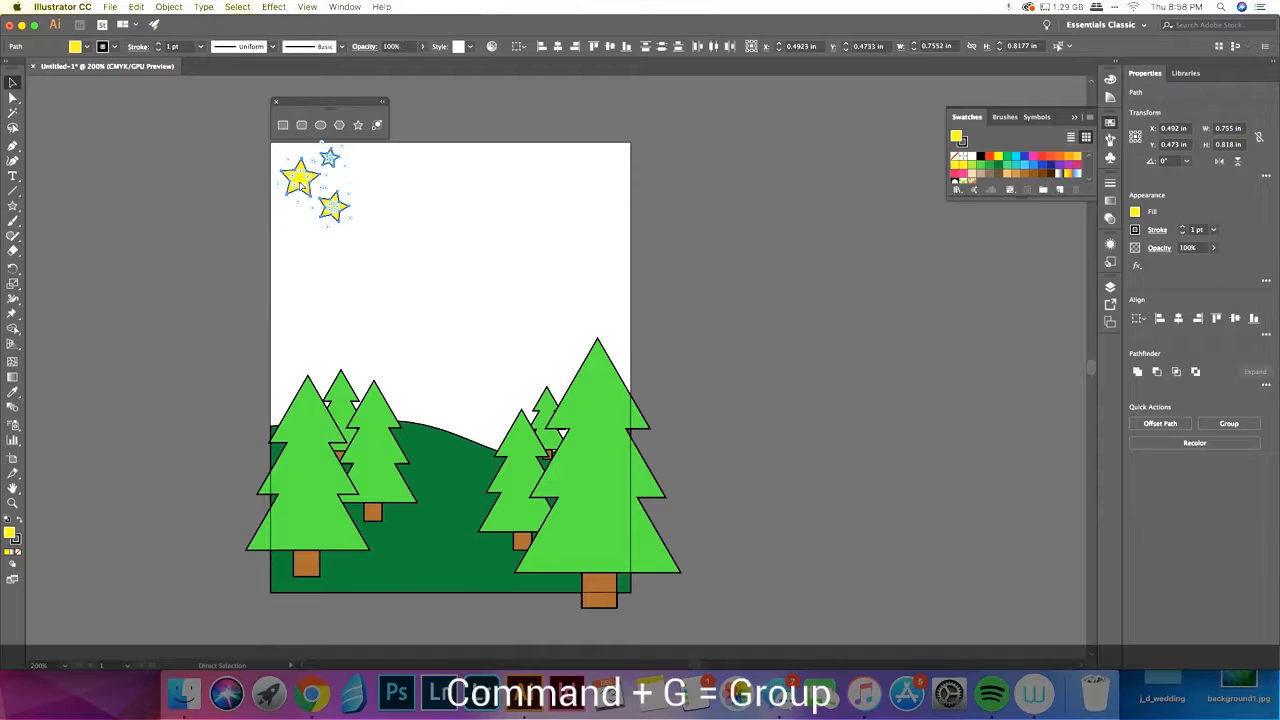
key(v)
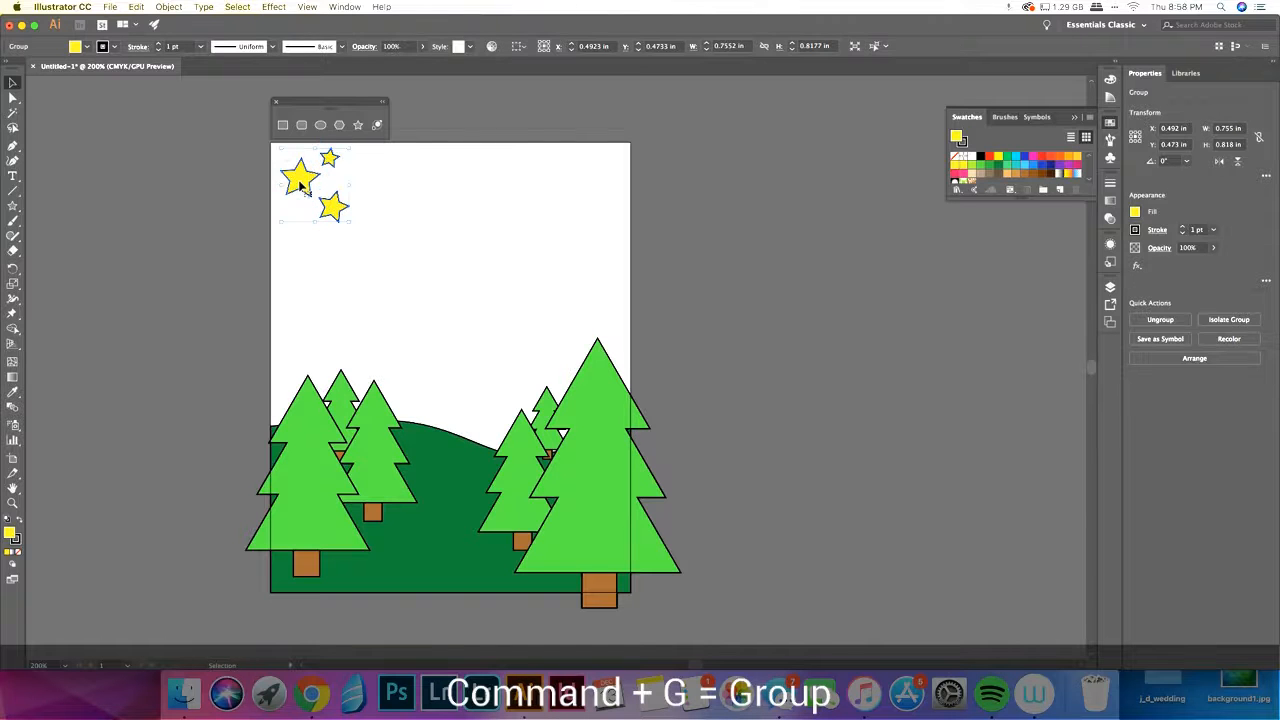
click(420, 203)
Step: Duplicate the star cluster into three clusters across the upper sky, rotating the first and third for variety
click(300, 177)
drag(300, 177, 316, 199)
drag(352, 243, 451, 193)
click(362, 258)
Step: Reflect the third star cluster across the vertical axis
right_click(451, 194)
mouse_move(500, 320)
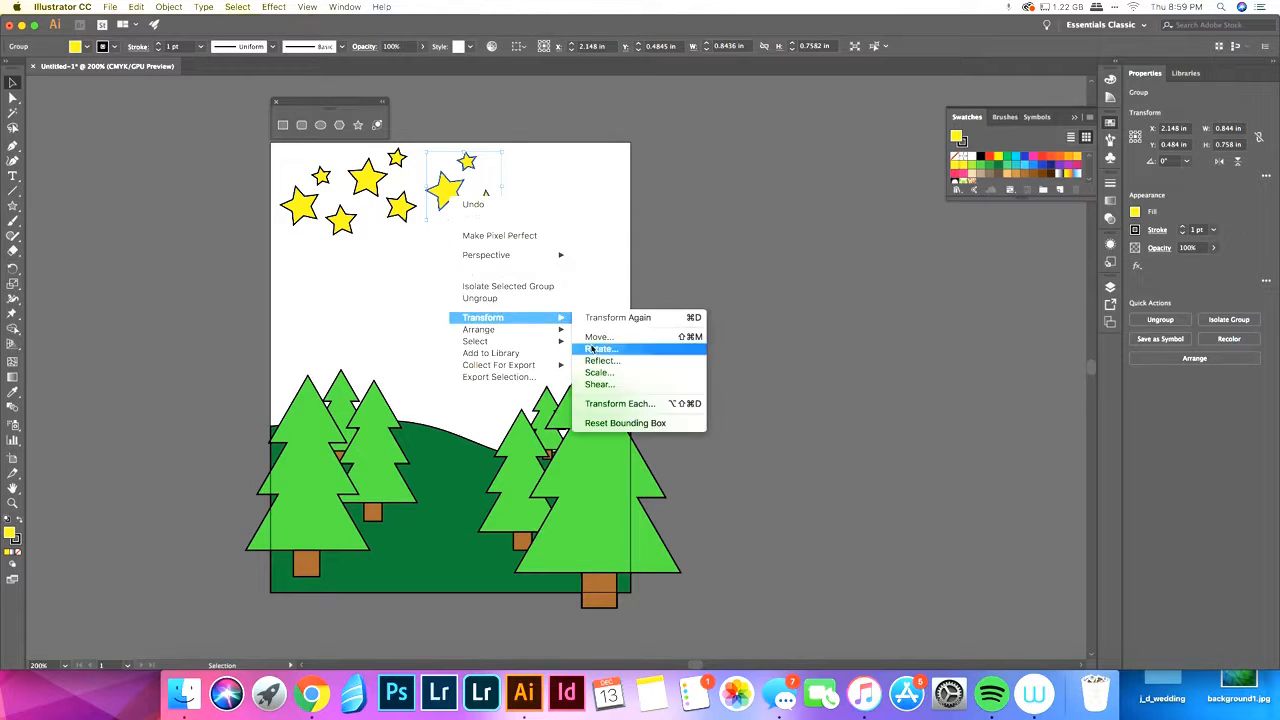
click(602, 360)
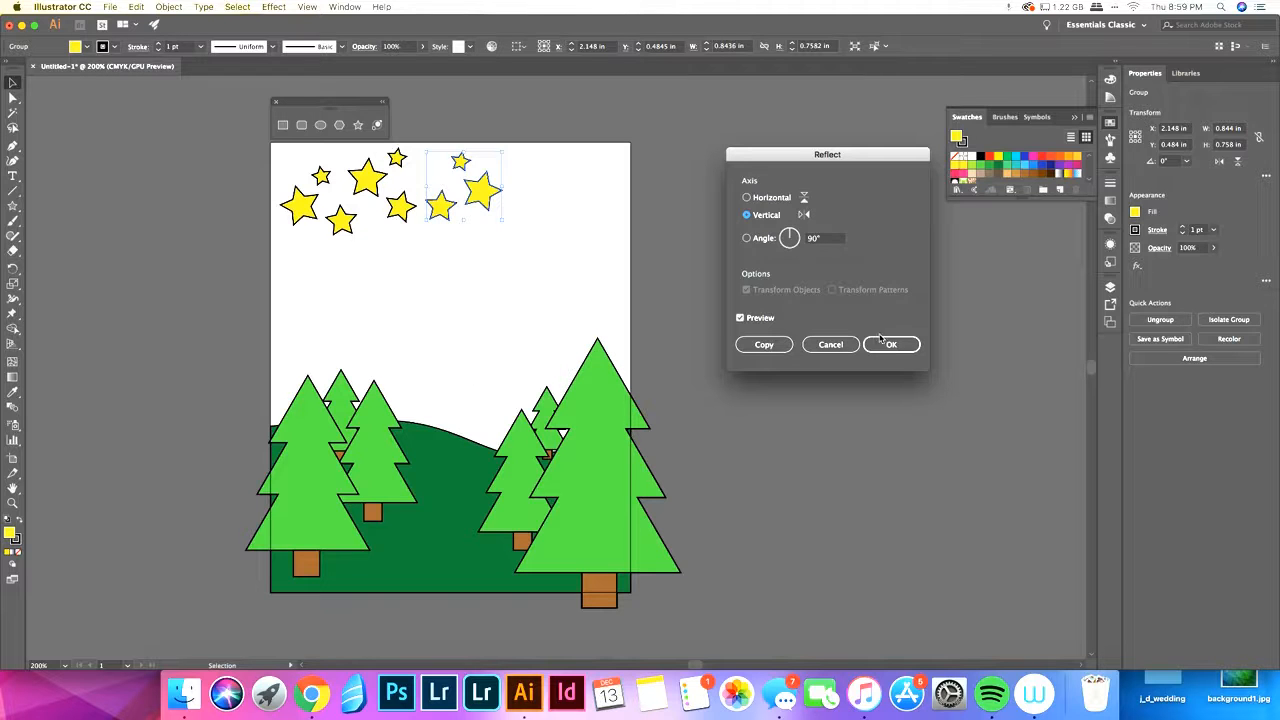
key(Return)
Step: Place a copy of the reflected star cluster at about X 3.13 in, Y 0.71 in and reflect it vertically
click(455, 190)
drag(490, 190, 575, 211)
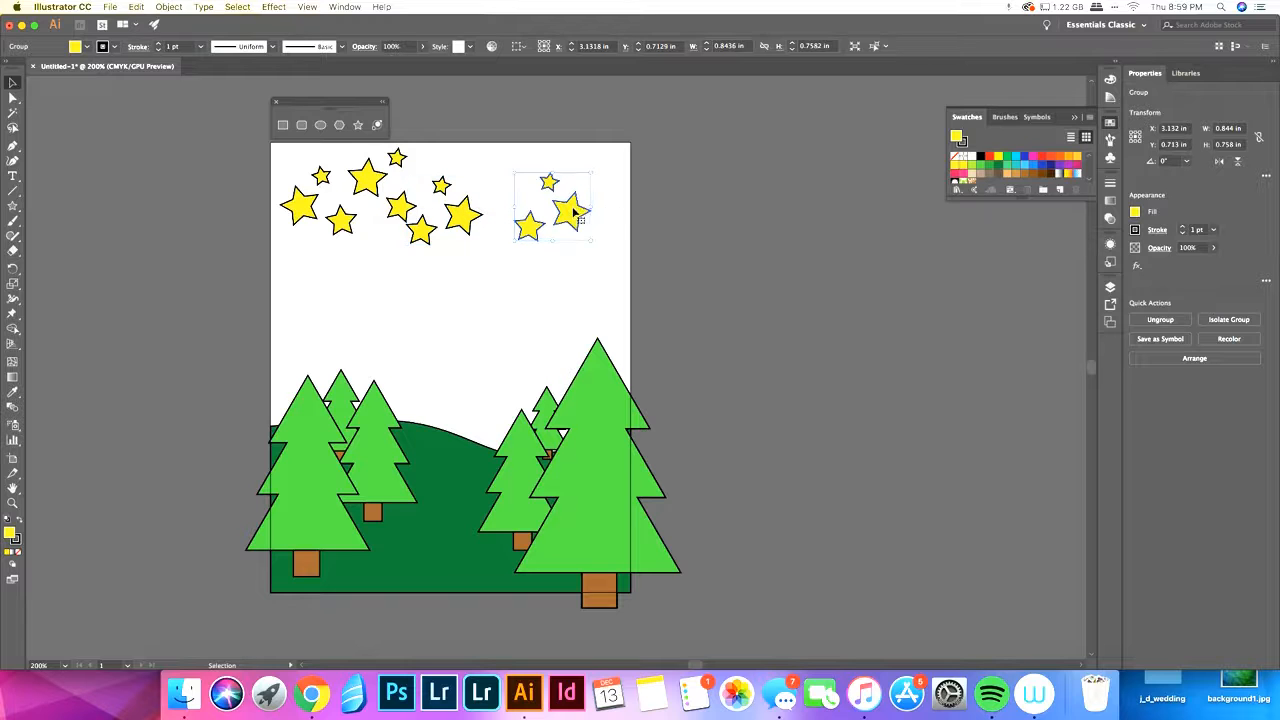
right_click(575, 212)
mouse_move(620, 332)
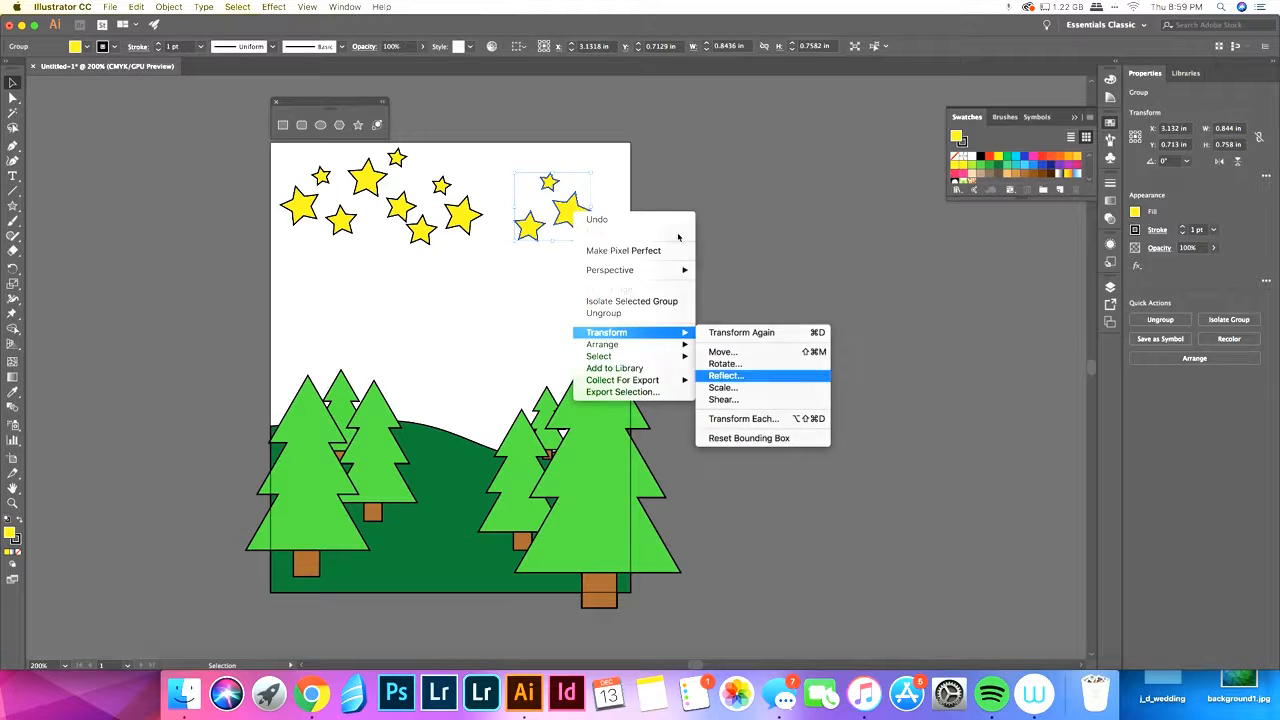
click(748, 377)
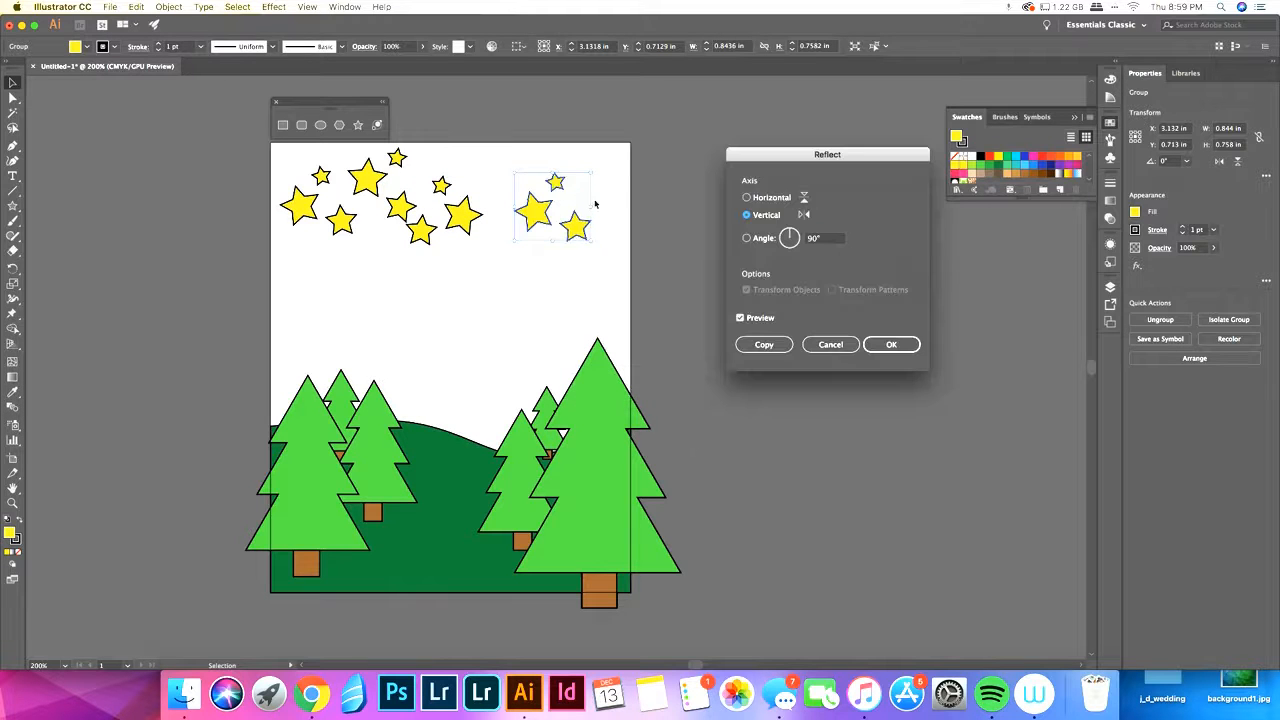
click(891, 344)
Step: Add a rotated star cluster at the sky's right edge and move the leftmost cluster up slightly
drag(580, 200, 606, 207)
click(645, 245)
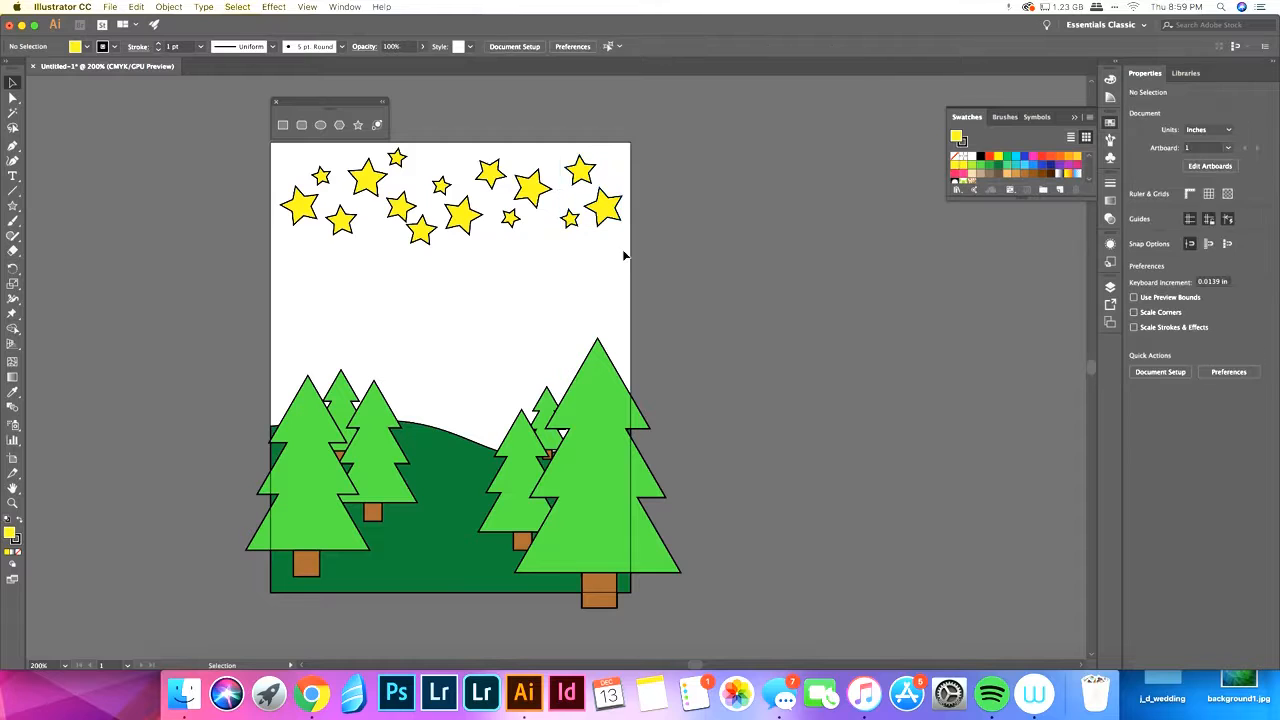
click(305, 205)
drag(305, 205, 305, 195)
click(704, 258)
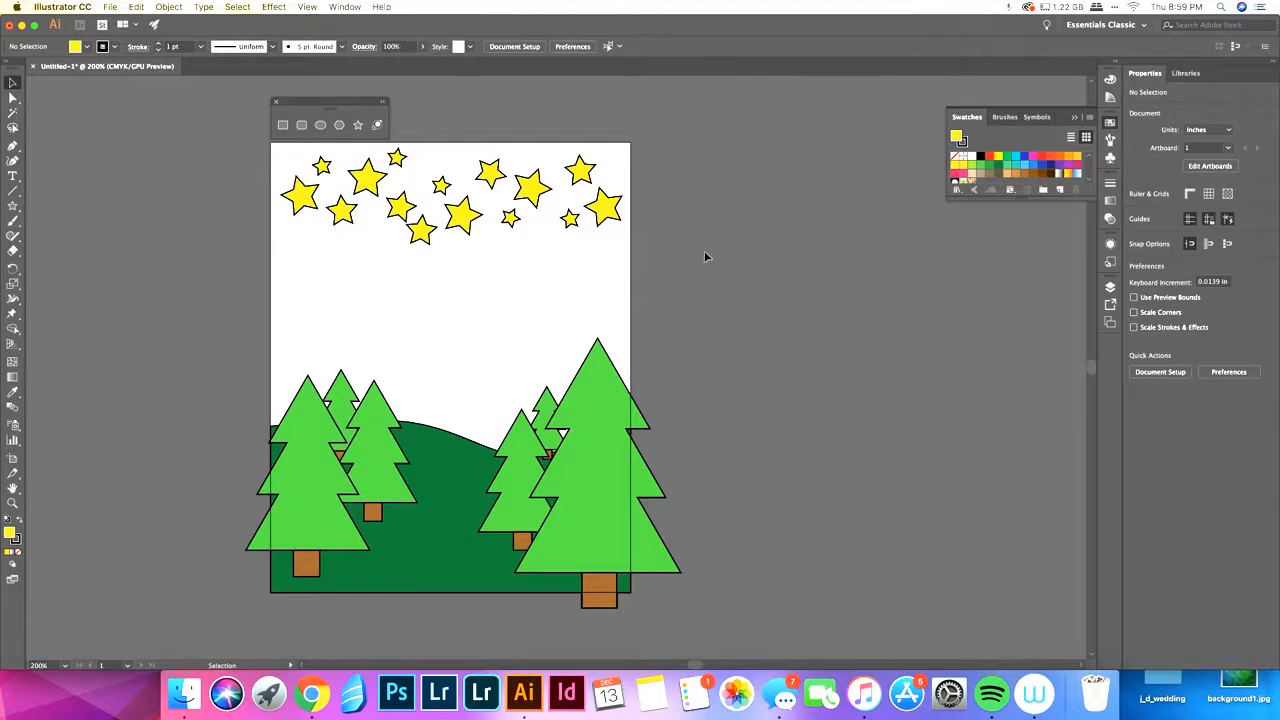
Step: Group all the star clusters into a single object
click(571, 230)
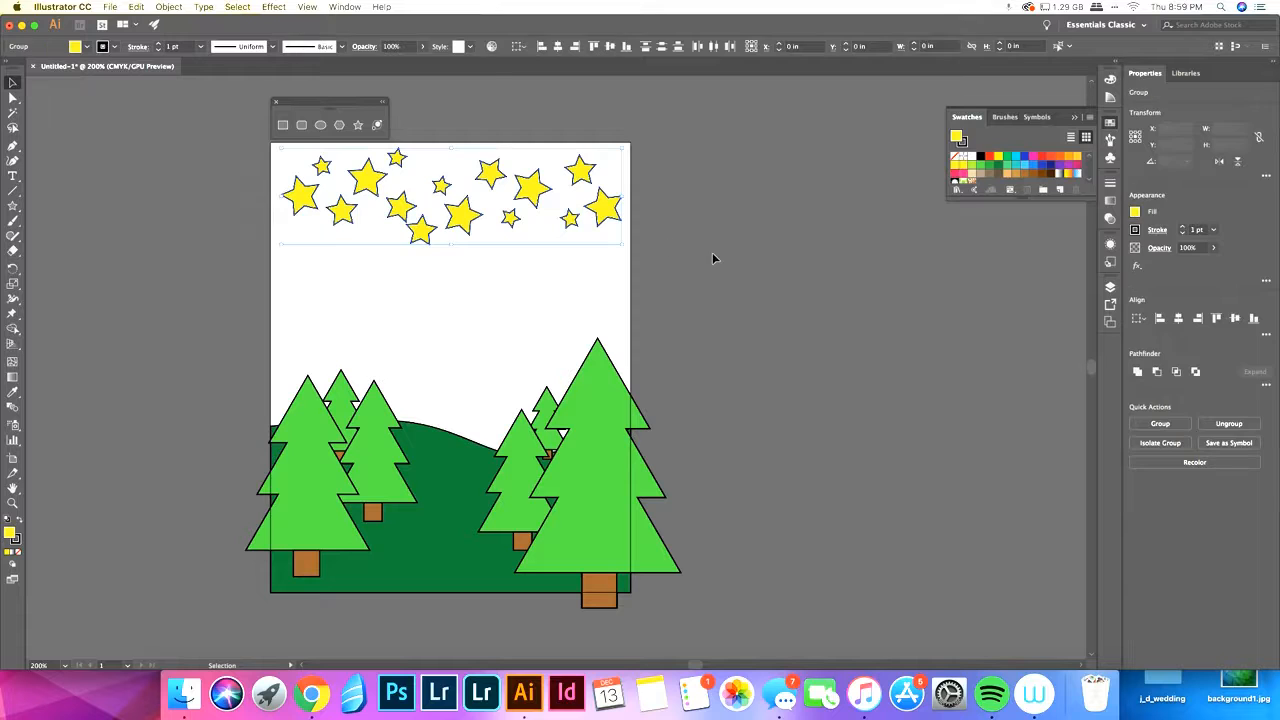
right_click(608, 207)
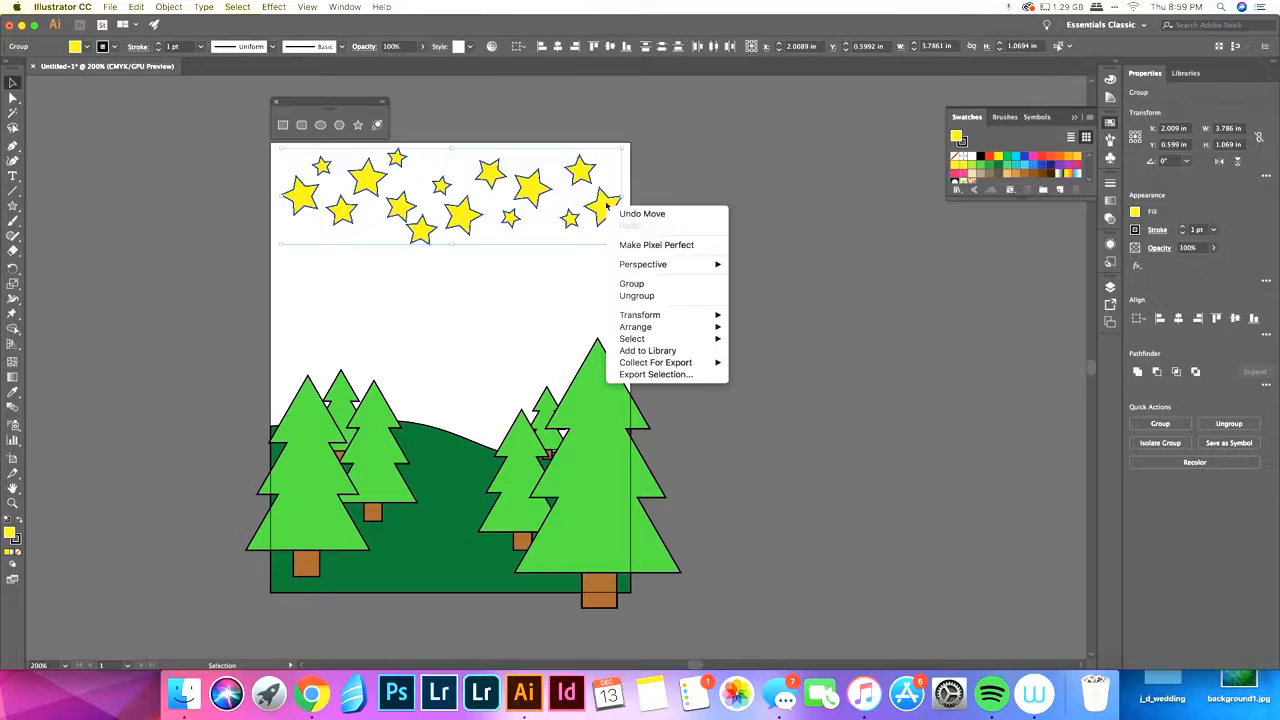
click(636, 286)
click(754, 251)
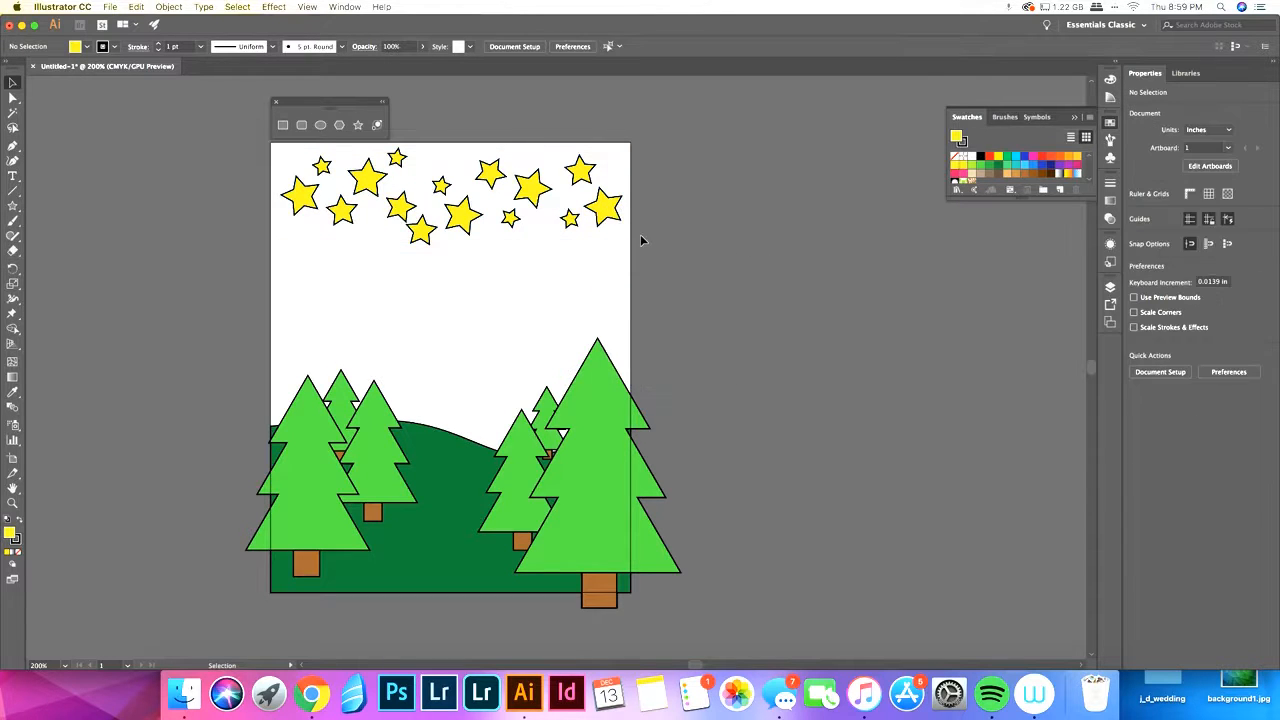
click(612, 210)
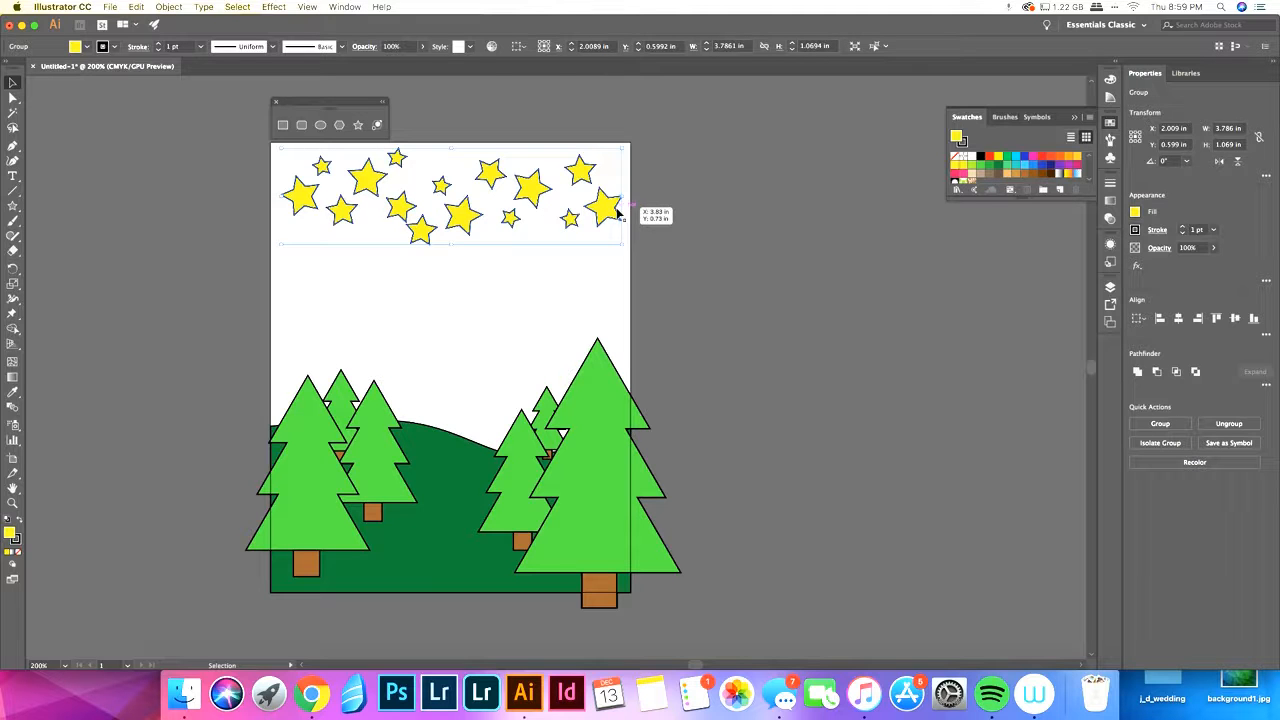
click(676, 243)
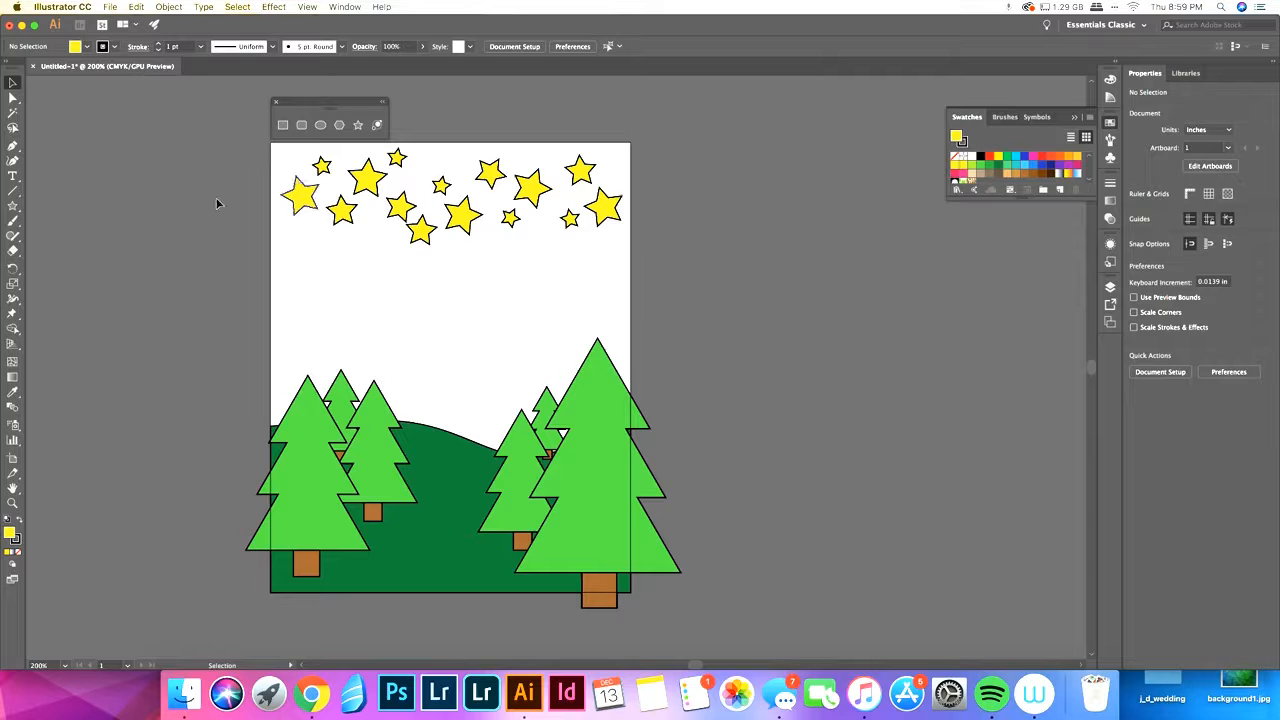
Step: Draw a blue sky rectangle about 4 × 4.05 in from the artboard's top-left corner across its full width
click(282, 125)
click(1025, 157)
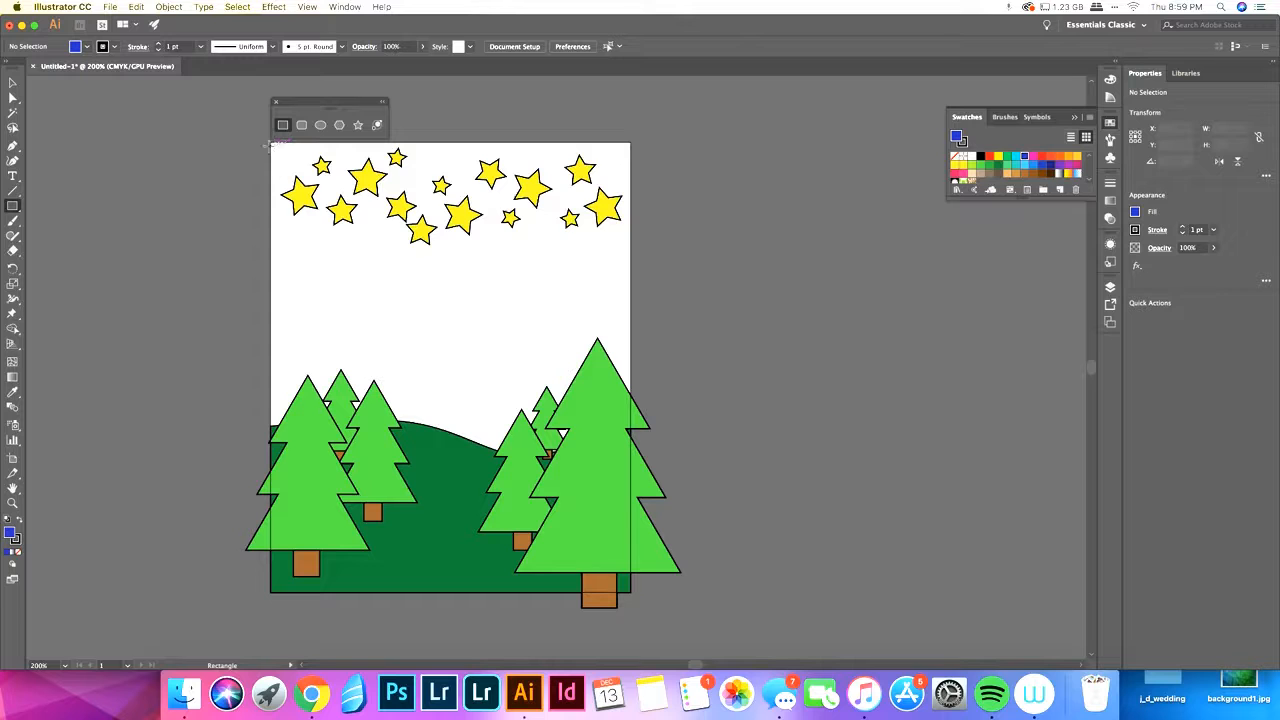
drag(271, 143, 630, 506)
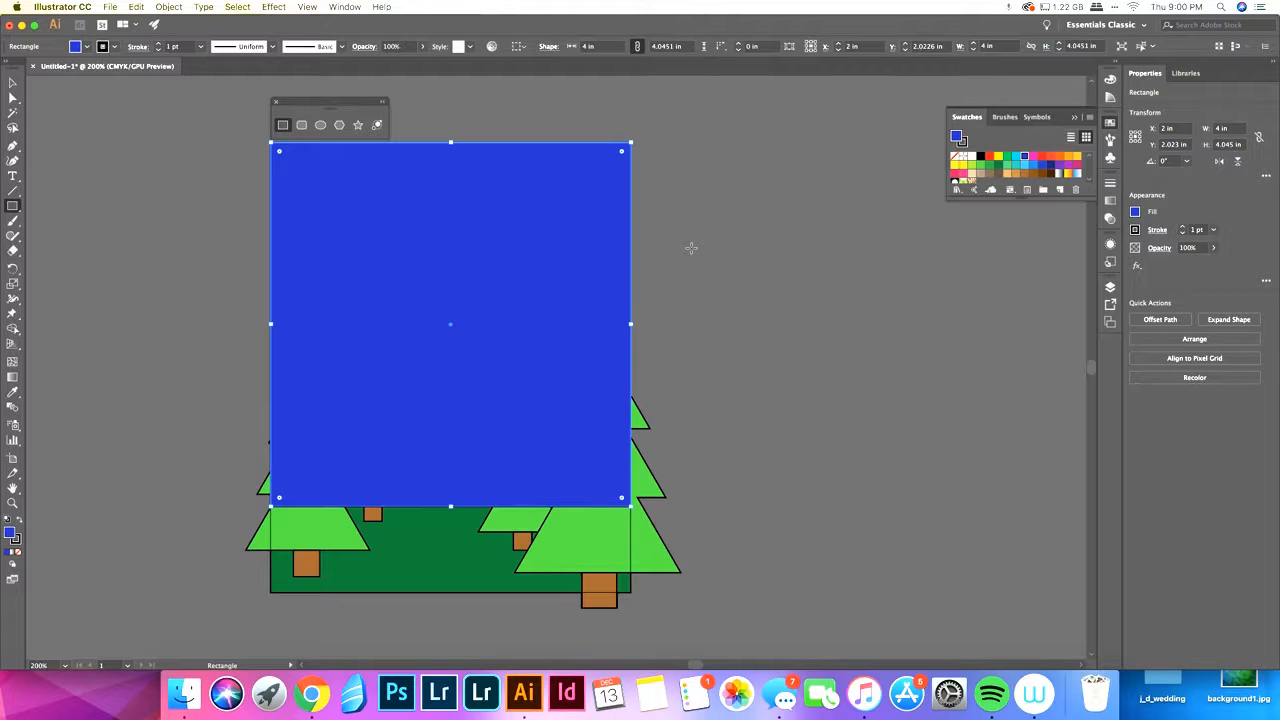
Step: Send the blue sky rectangle backward one level, behind the stars
click(13, 82)
right_click(420, 343)
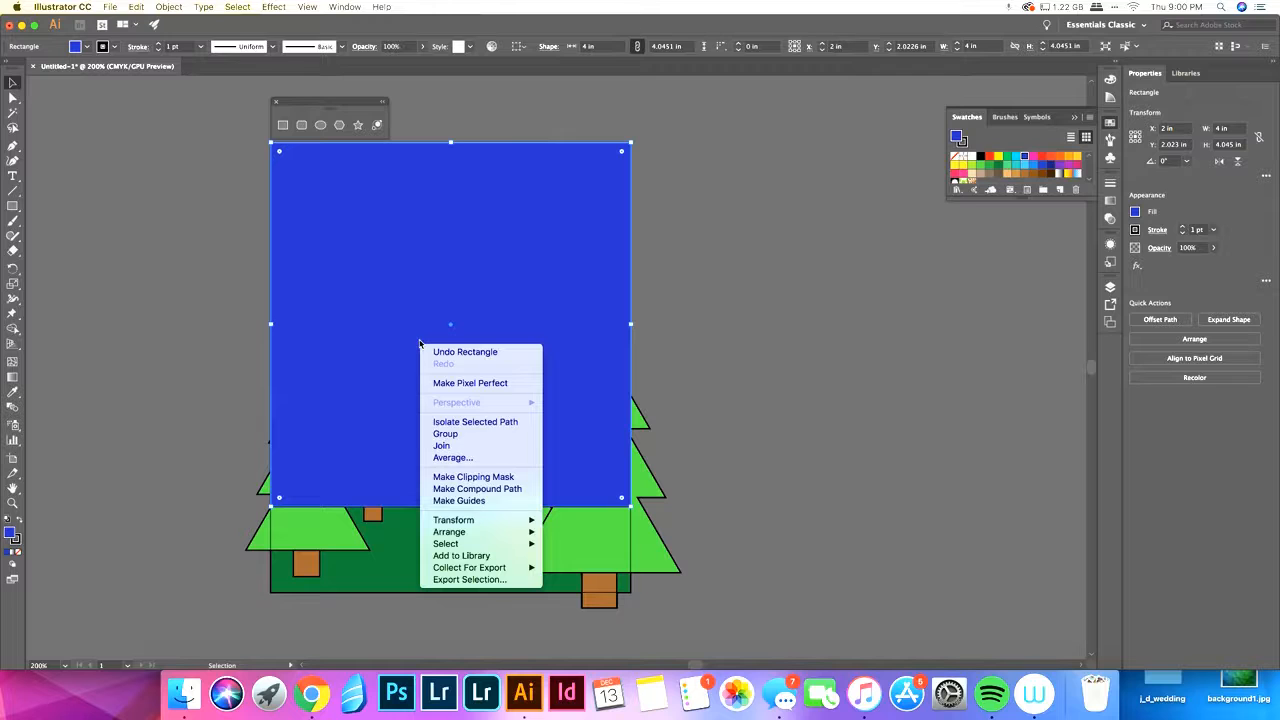
mouse_move(516, 536)
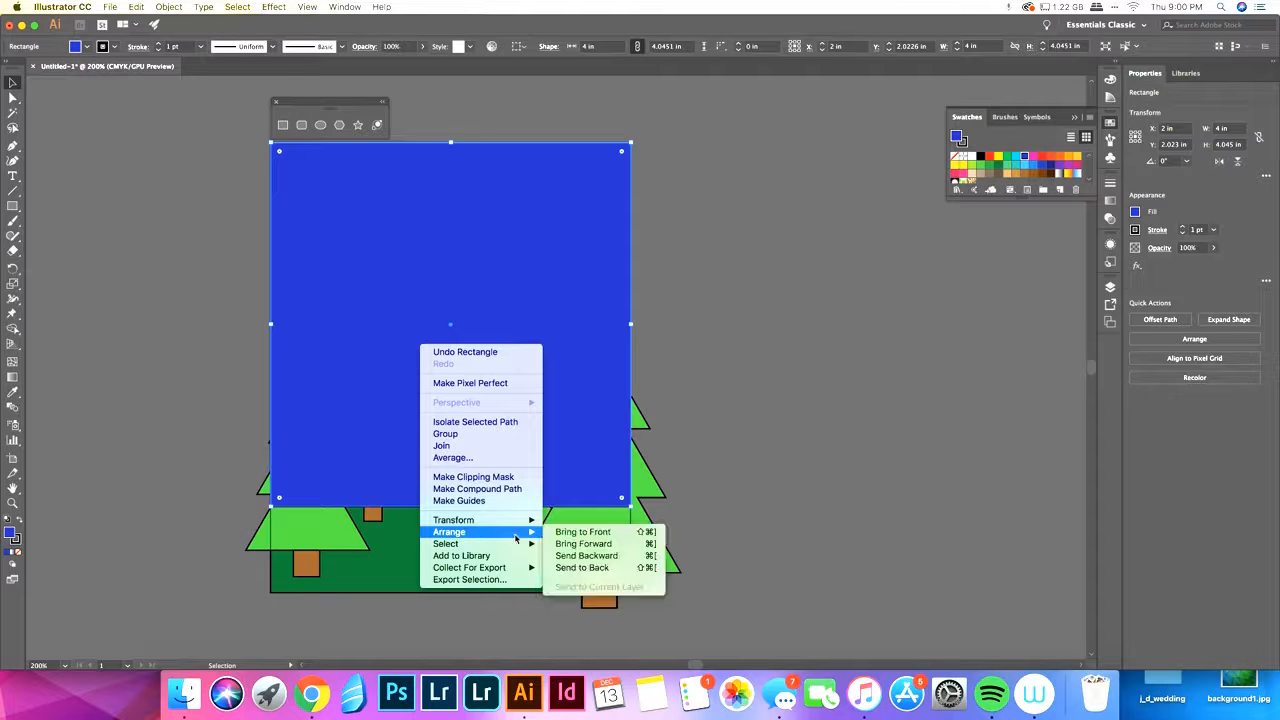
click(576, 556)
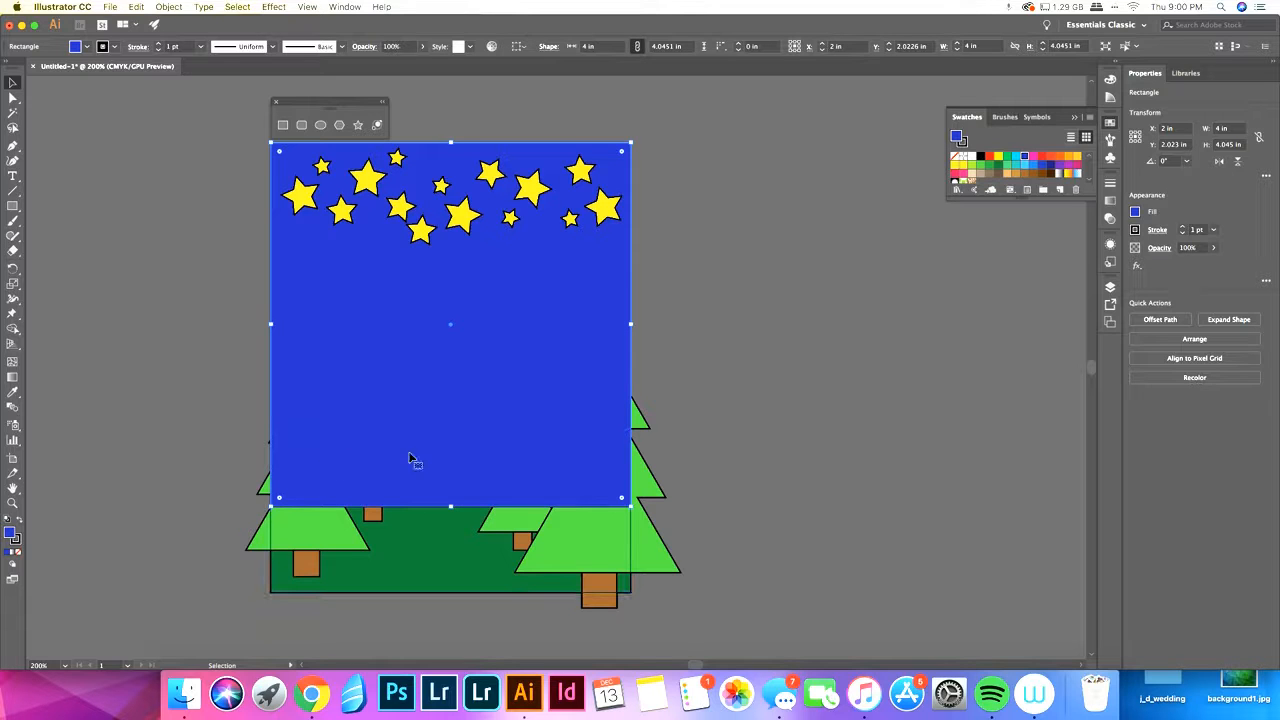
Step: Send the blue sky rectangle to the back, behind the hill, trees and stars
right_click(447, 393)
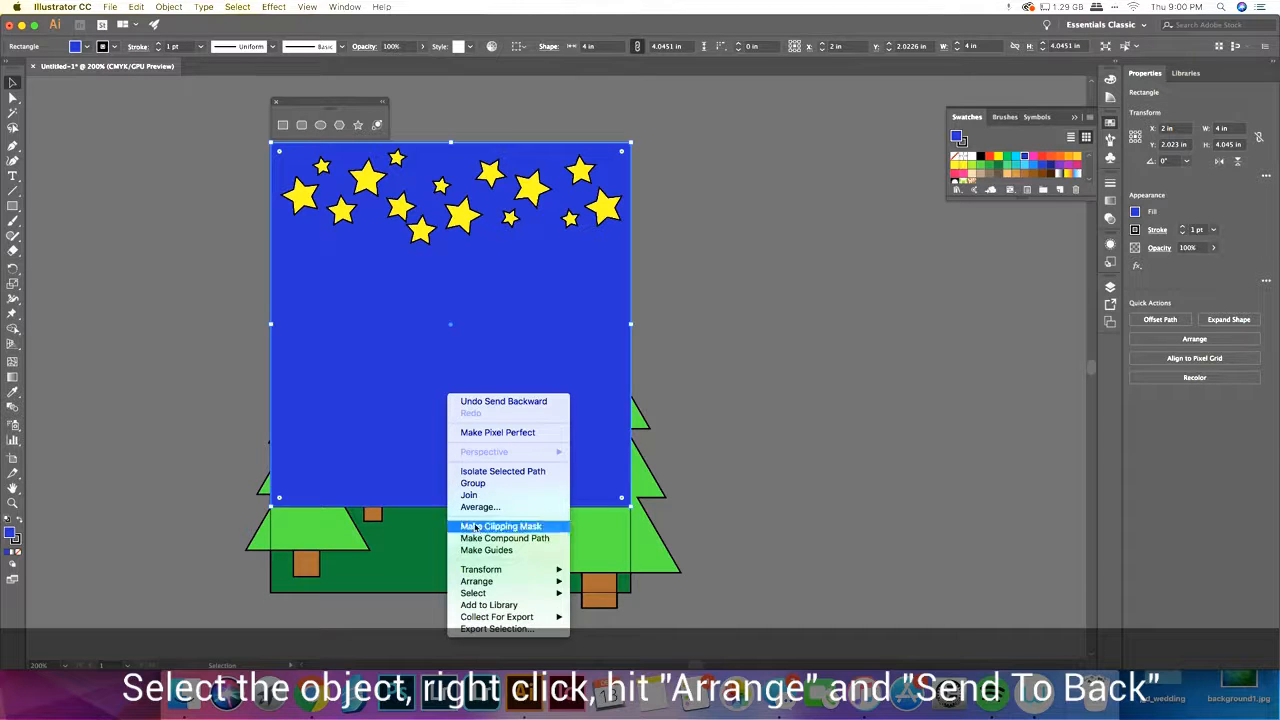
mouse_move(485, 586)
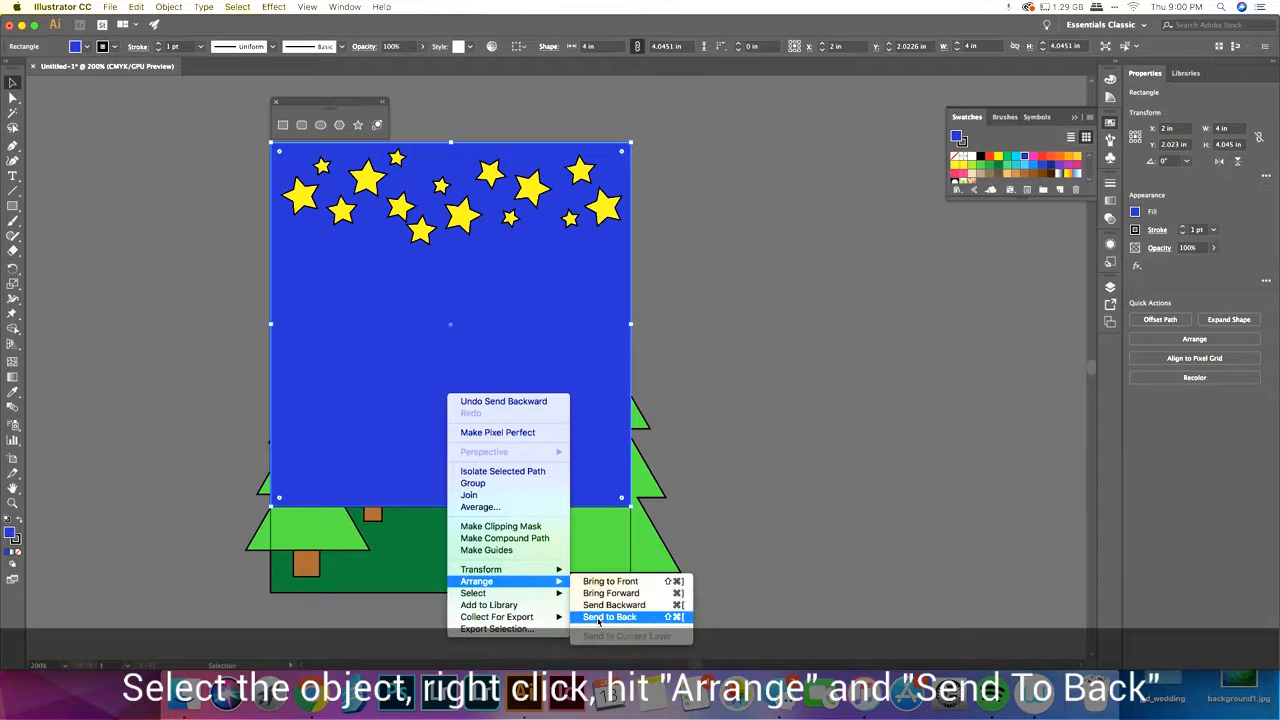
click(605, 617)
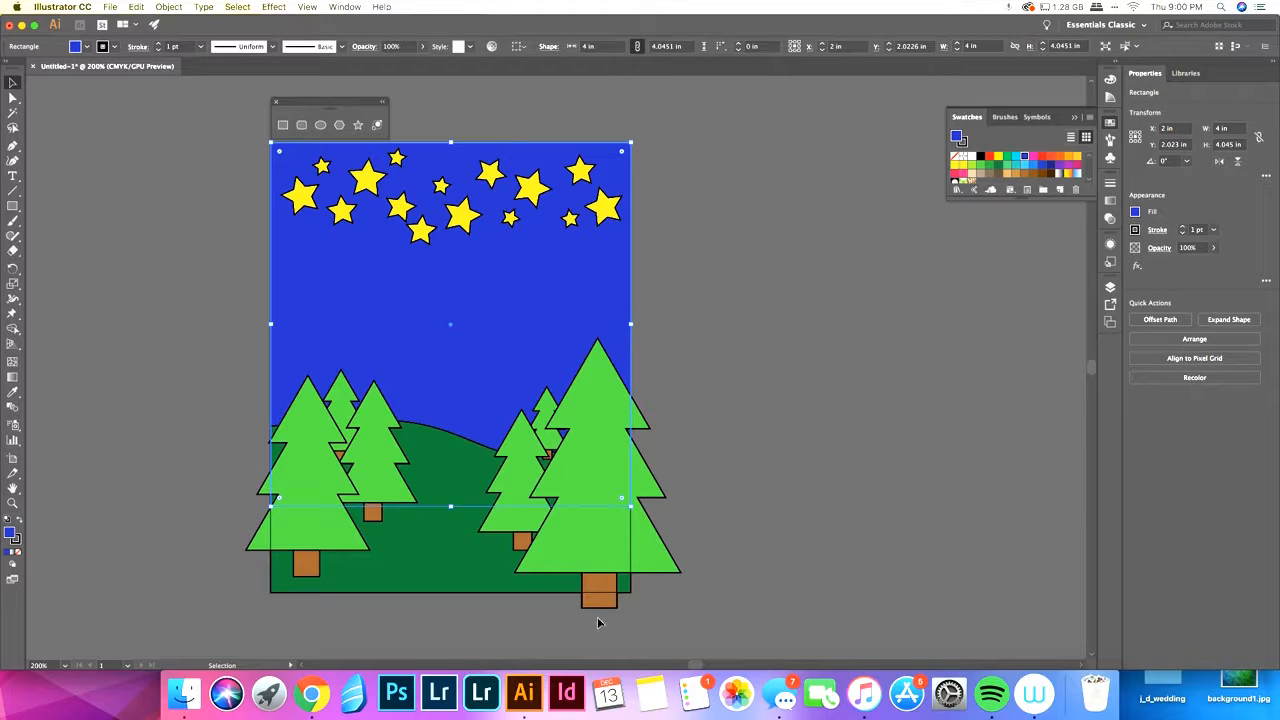
Step: Bring the blue sky rectangle to the front of all the artwork
right_click(455, 378)
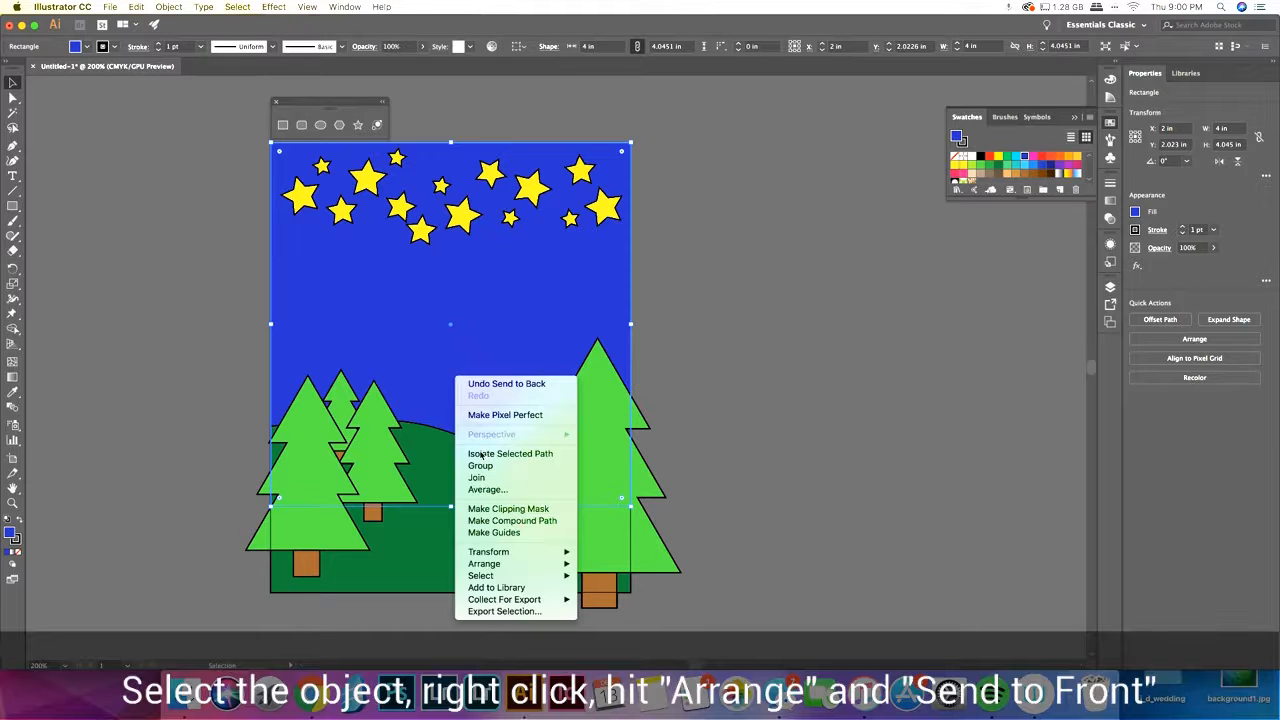
mouse_move(520, 566)
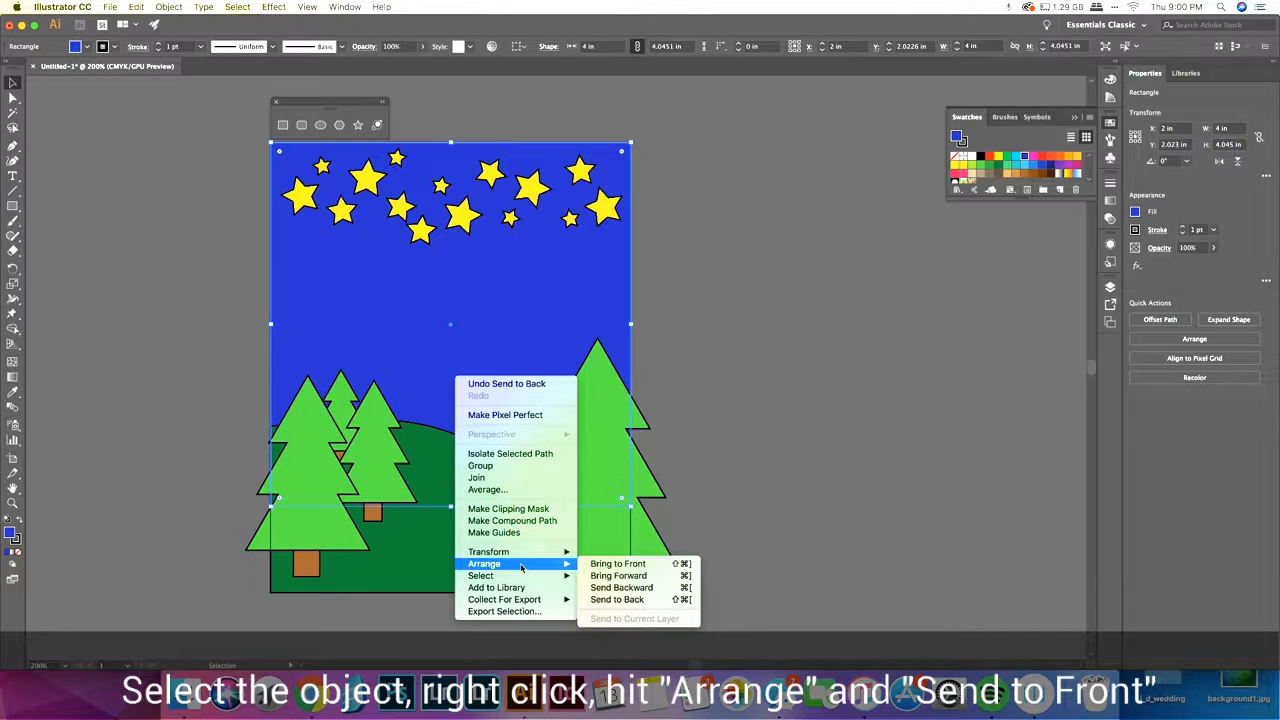
click(598, 565)
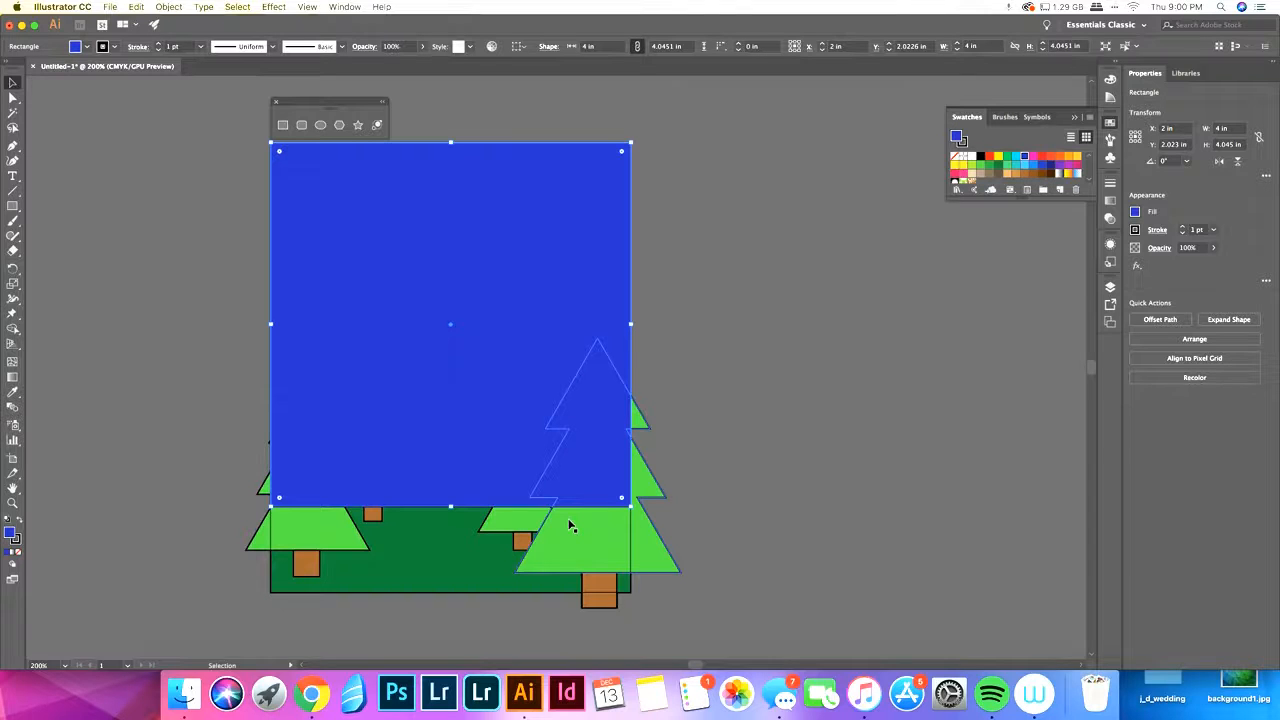
Step: Step the blue sky rectangle backward and forward repeatedly through the stacking order
key(a)
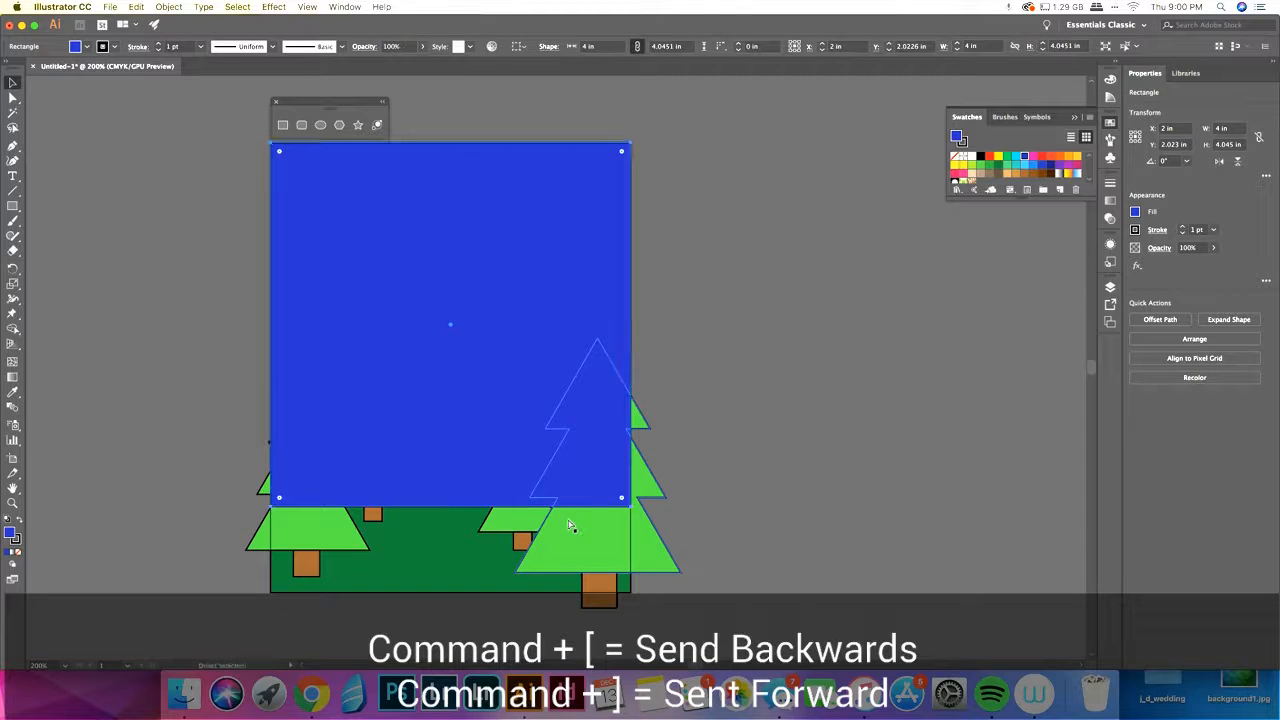
key(super+bracketleft)
key(super+bracketleft)
key(super+bracketleft)
key(super+bracketleft)
key(super+bracketleft)
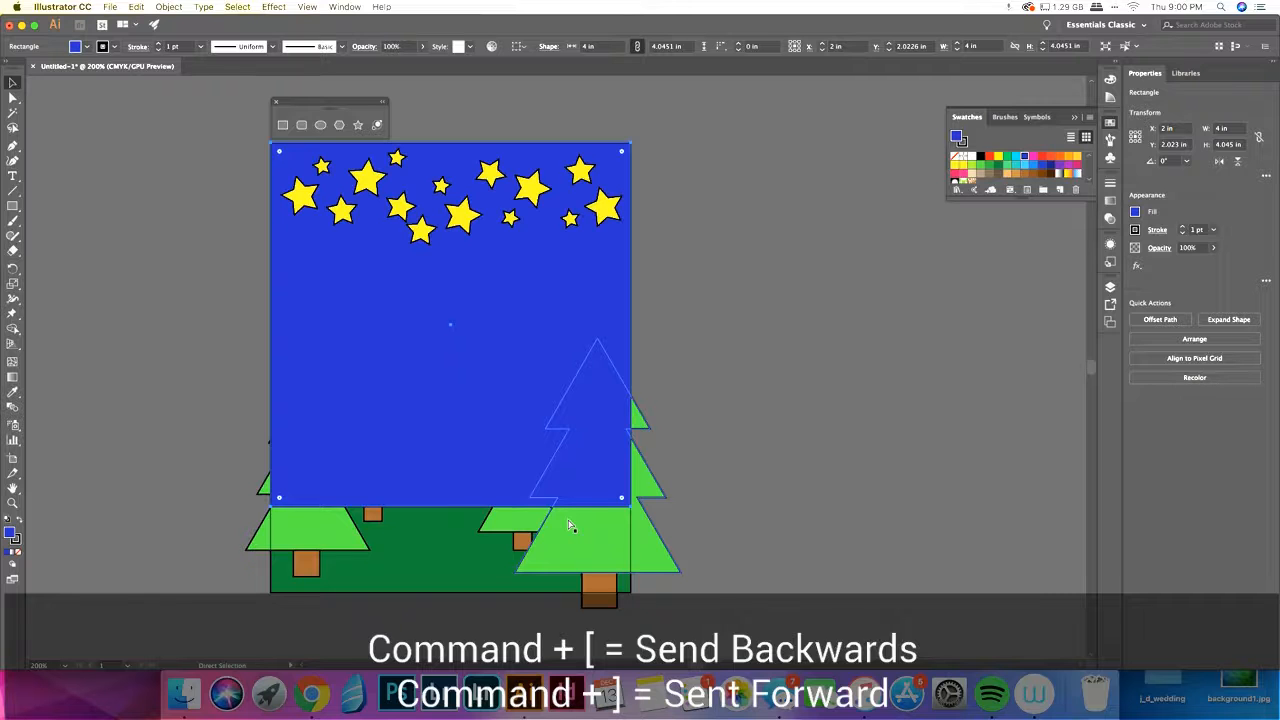
key(super+bracketright)
key(super+bracketright)
key(super+bracketright)
key(super+bracketright)
key(super+bracketright)
key(super+bracketleft)
key(super+bracketleft)
key(super+bracketleft)
key(super+bracketleft)
key(super+bracketleft)
key(super+bracketright)
key(super+bracketright)
key(super+bracketright)
key(super+bracketright)
key(super+bracketright)
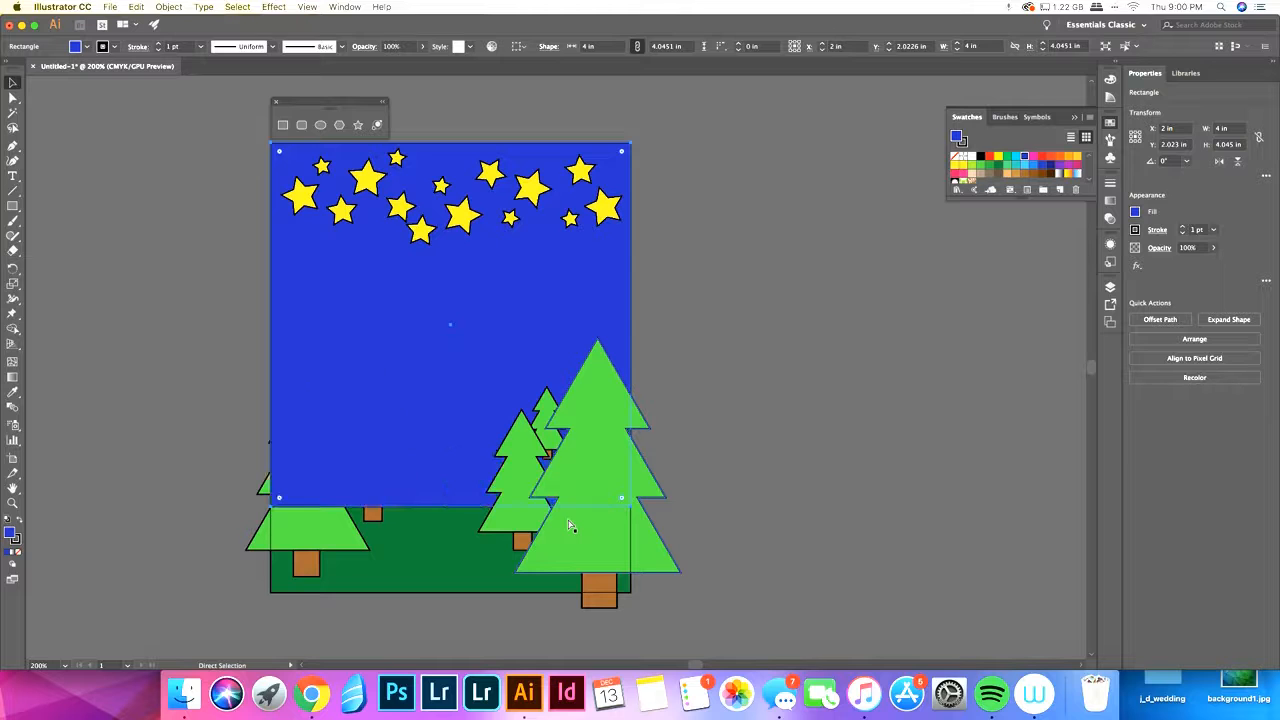
Step: Send the blue sky rectangle backward step by step until it lies behind the stars, trees and hill, and deselect it
key(super+bracketleft)
key(super+bracketleft)
key(super+bracketleft)
key(super+bracketleft)
key(super+bracketleft)
key(v)
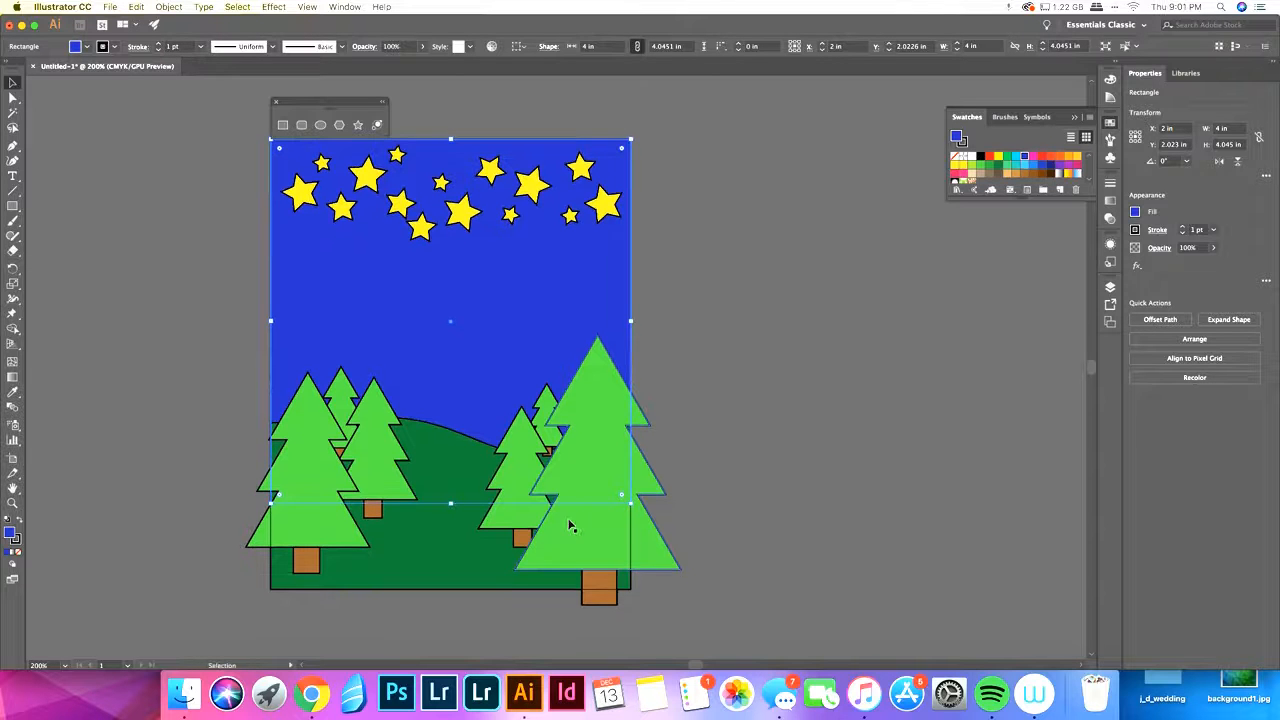
click(763, 433)
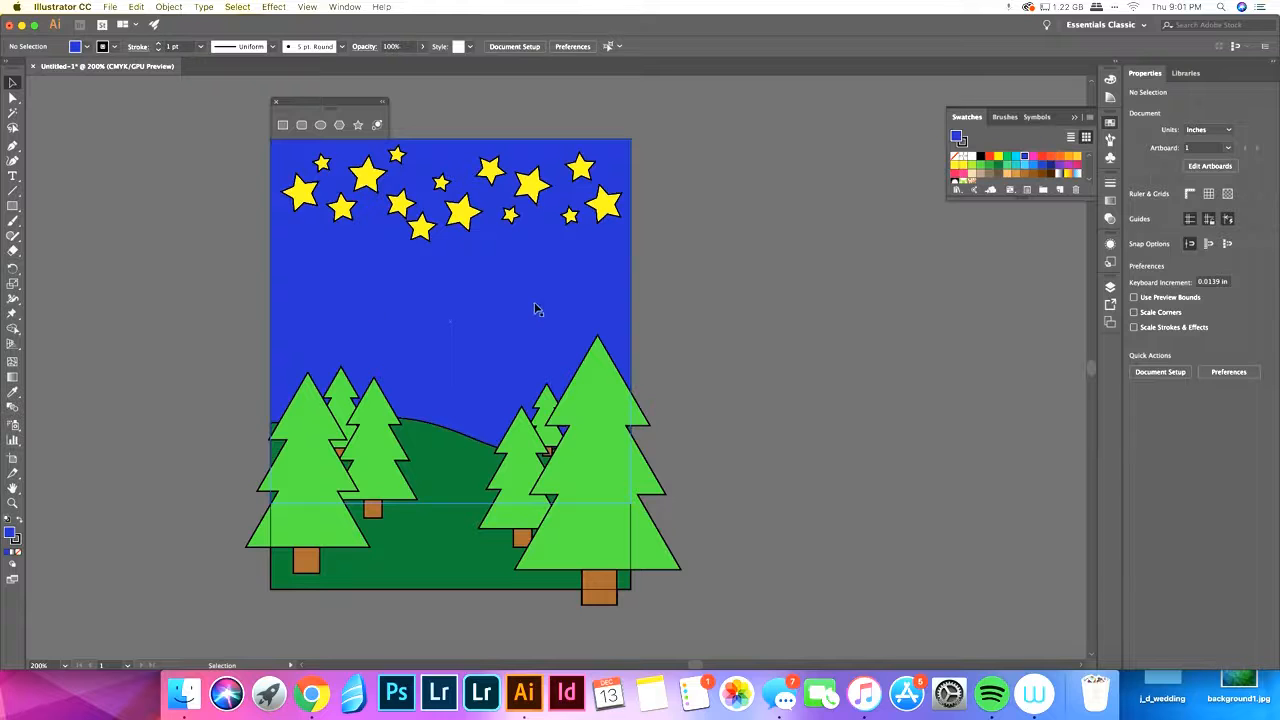